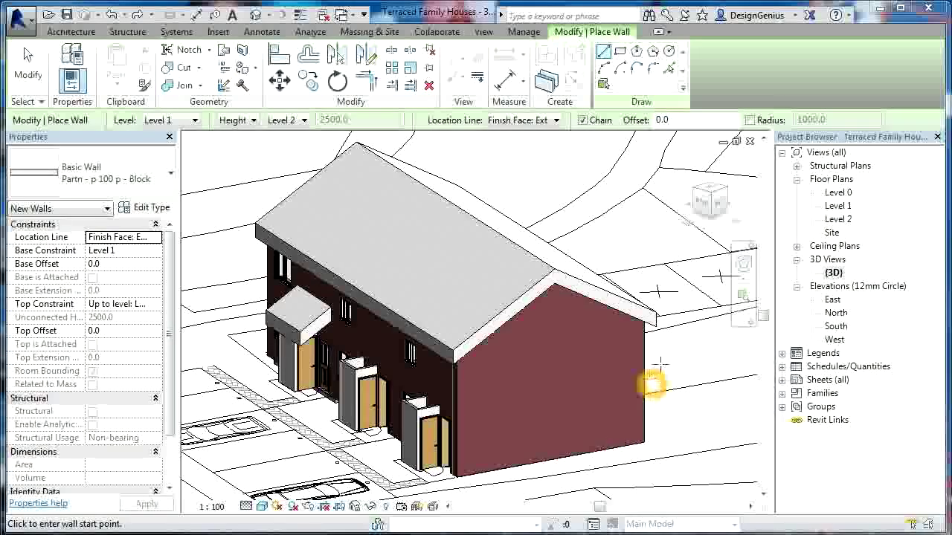
- Go from the Level 0 plan to the {3D} view and select the first porch canopy roof
double_click(835, 193)
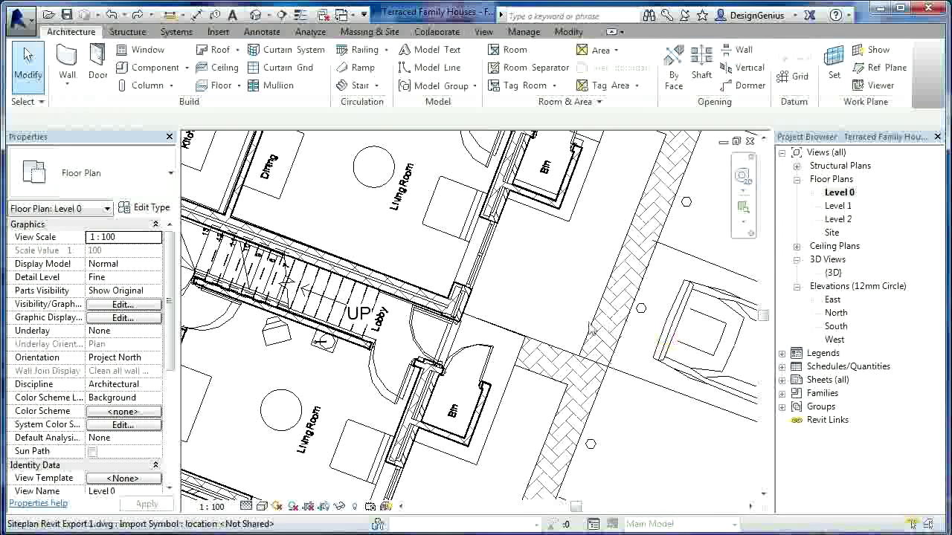
click(836, 208)
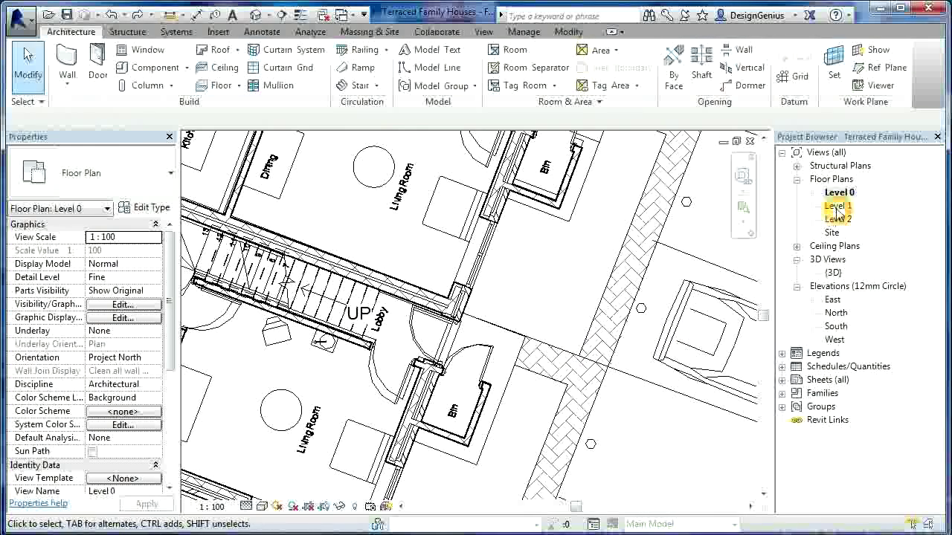
double_click(835, 273)
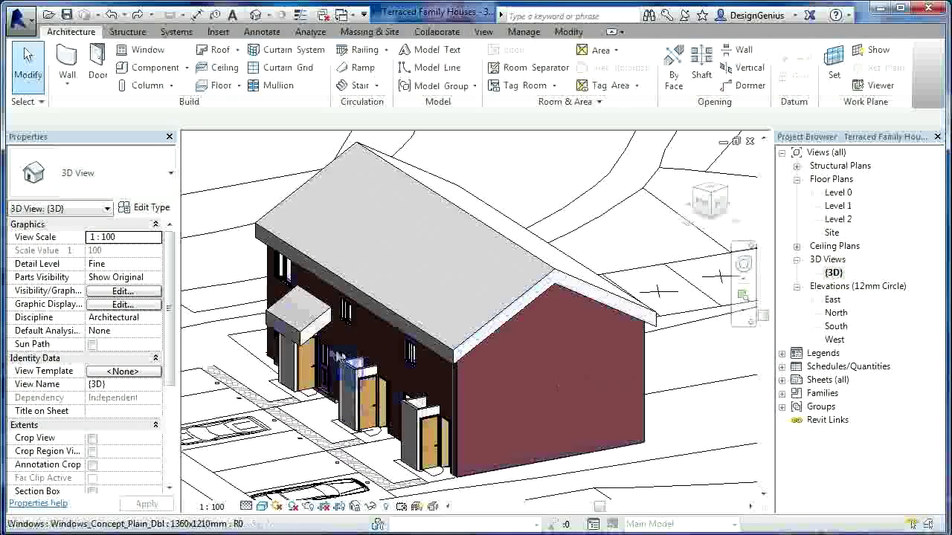
click(305, 333)
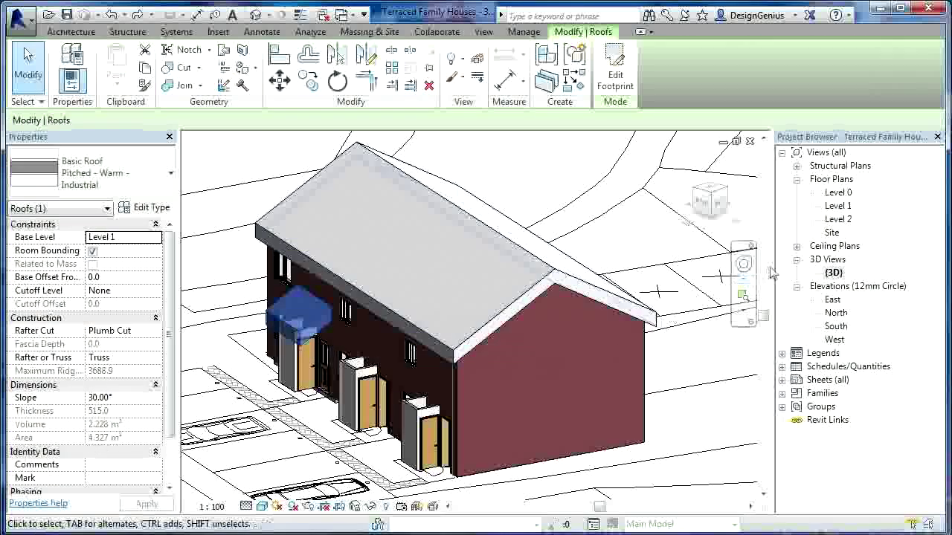
- In the Level 1 plan, copy the canopy roof from its wall end to the next house's wall
double_click(839, 206)
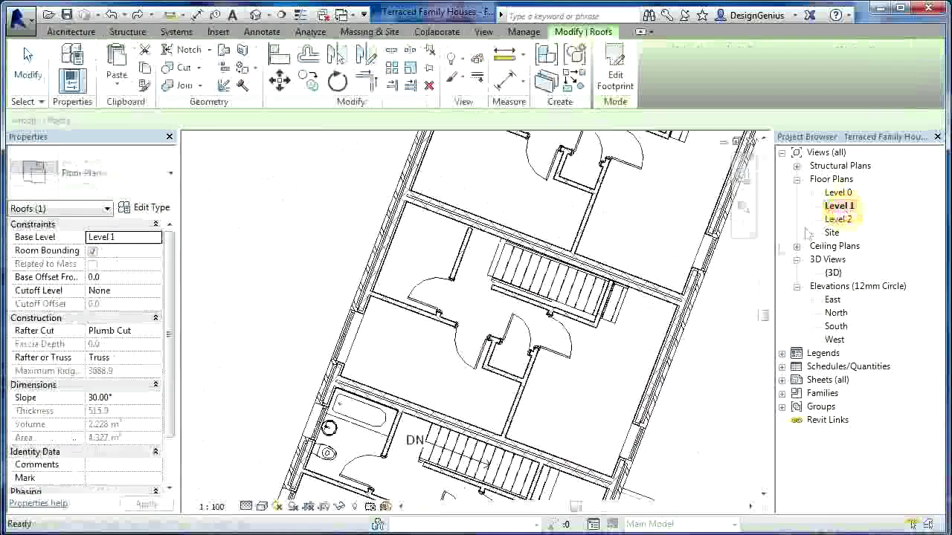
scroll(665, 335, down, 3)
scroll(601, 450, up, 4)
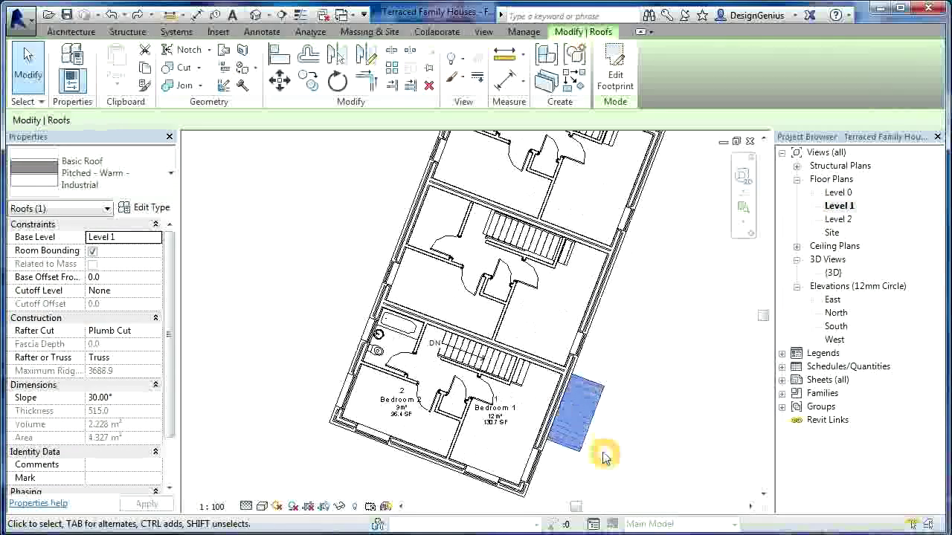
scroll(691, 361, up, 5)
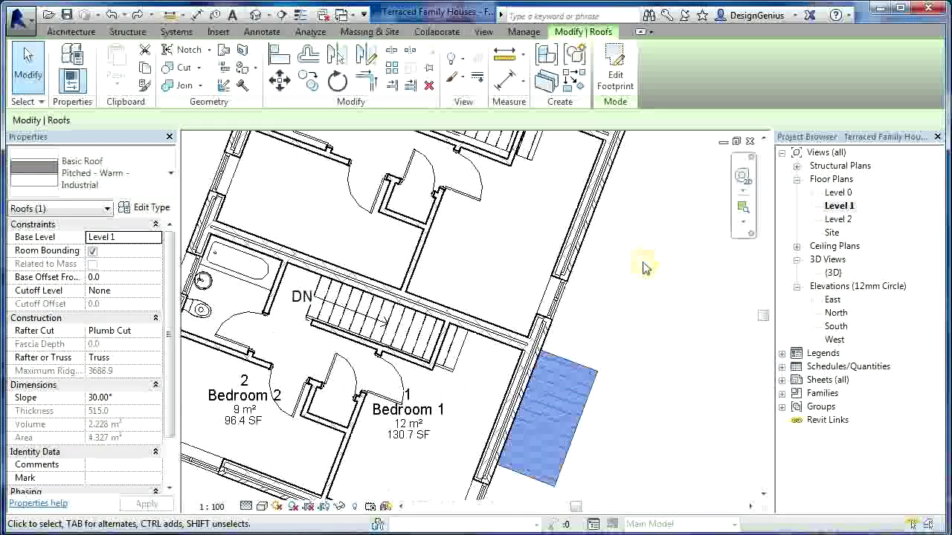
click(310, 82)
scroll(606, 348, up, 3)
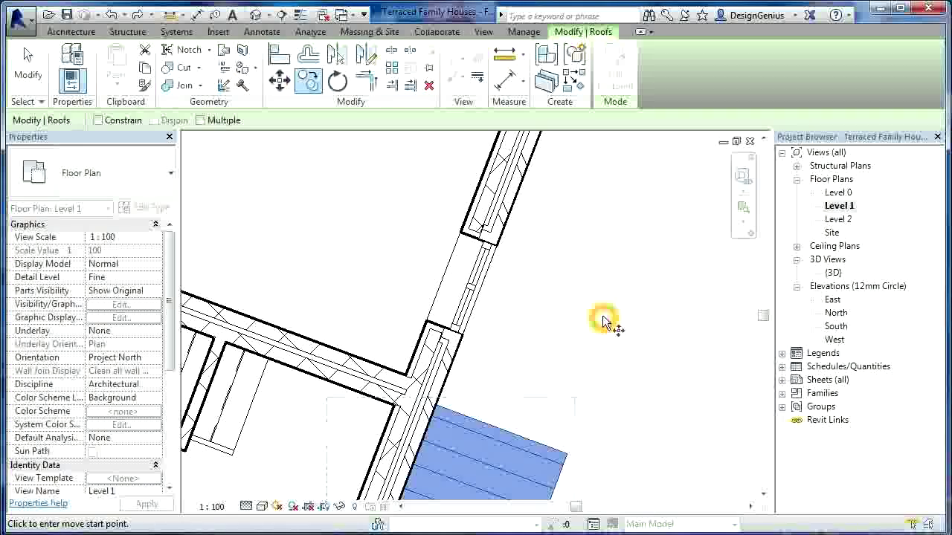
scroll(379, 416, up, 2)
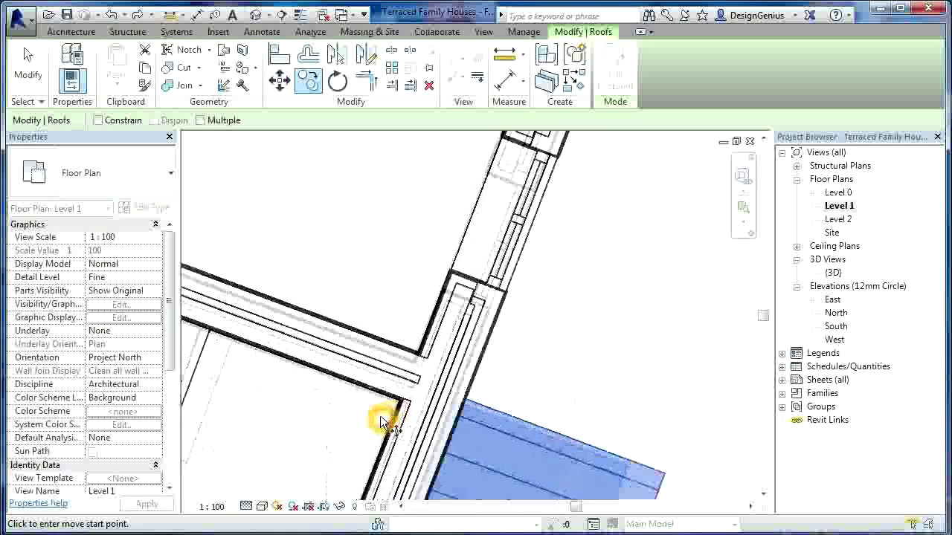
click(404, 398)
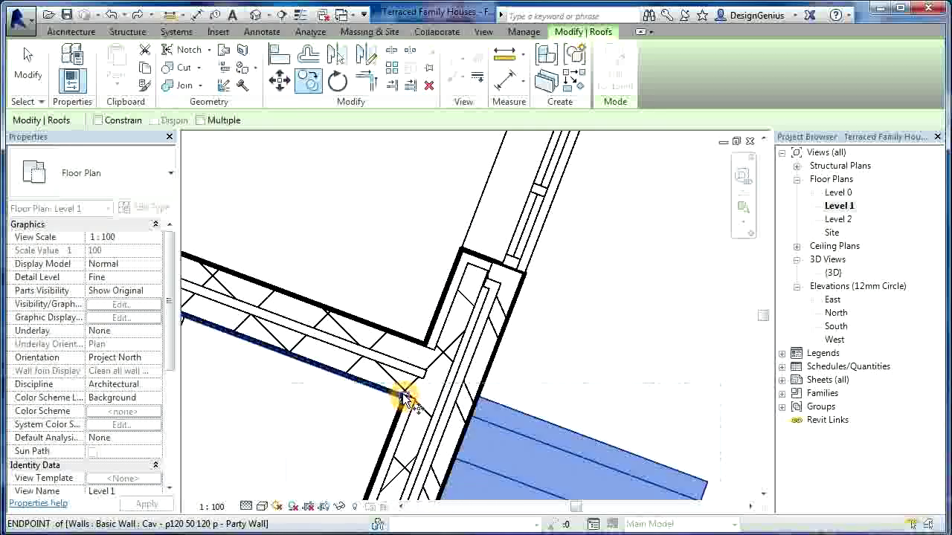
scroll(426, 413, down, 2)
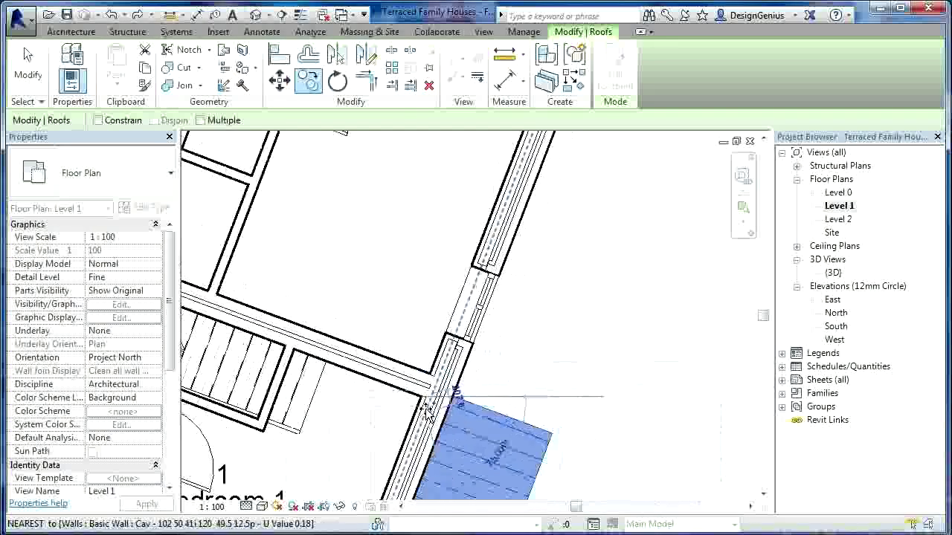
scroll(426, 412, down, 3)
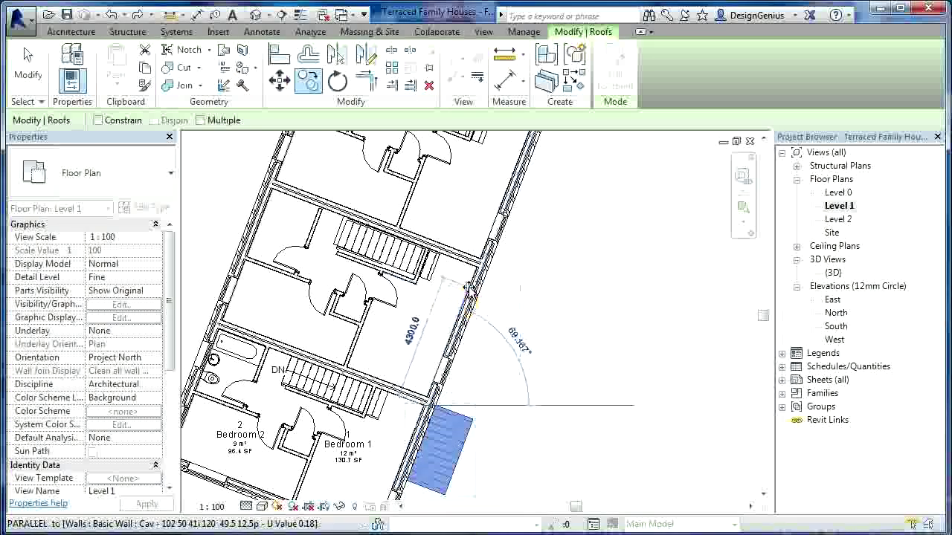
scroll(474, 277, up, 3)
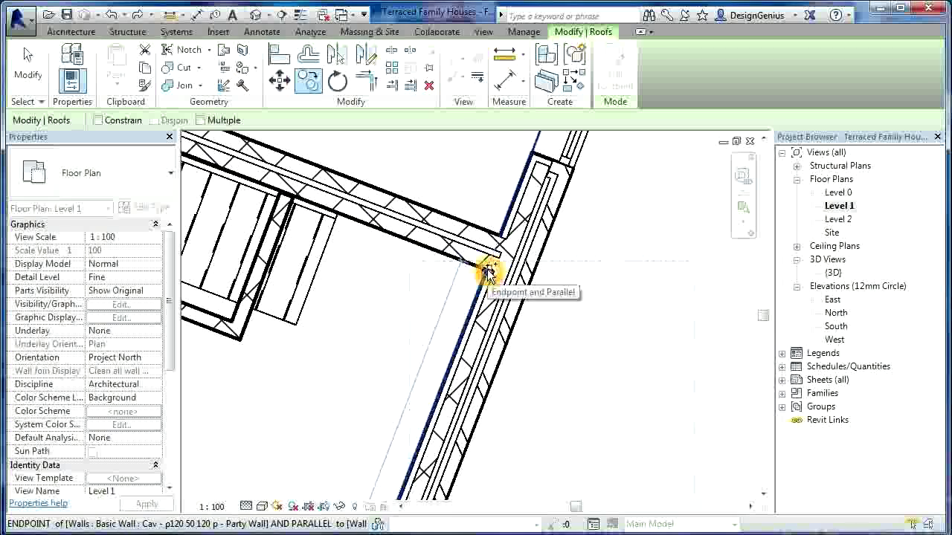
click(487, 273)
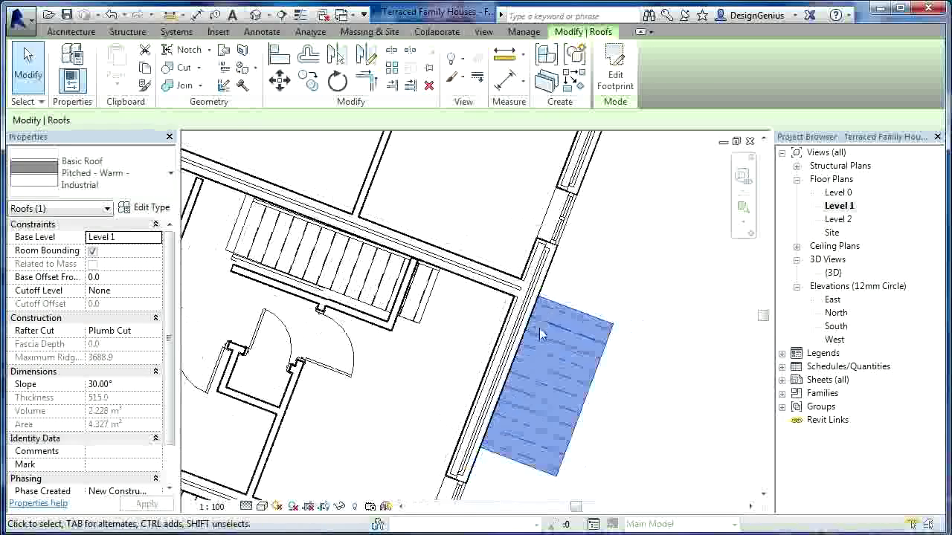
scroll(540, 335, down, 4)
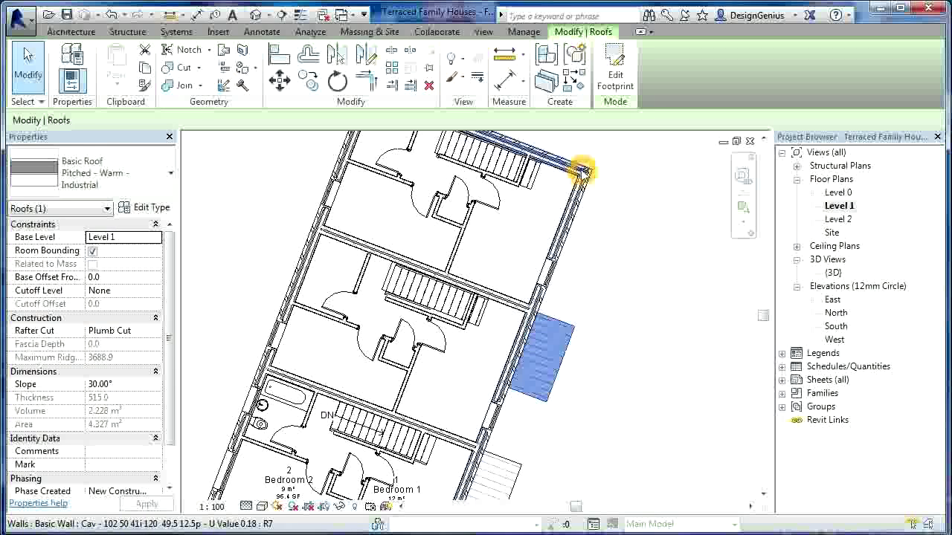
scroll(582, 171, up, 3)
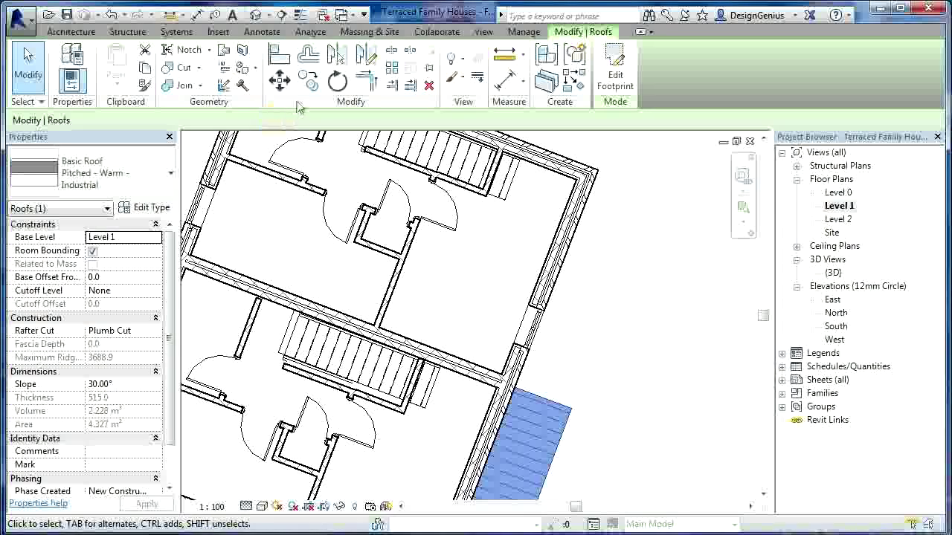
- Copy the canopy again with Multiple ticked, placing two more copies at the houses' wall corners
click(308, 80)
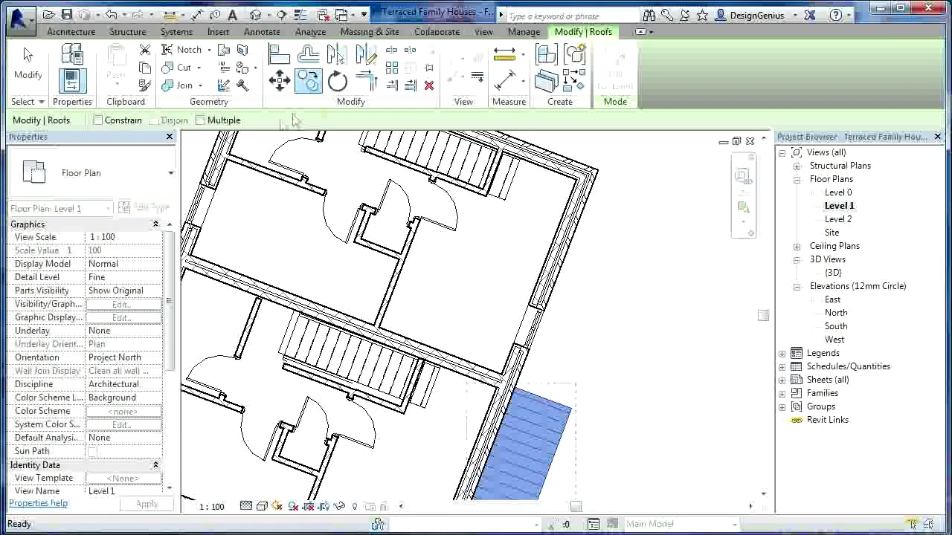
click(201, 120)
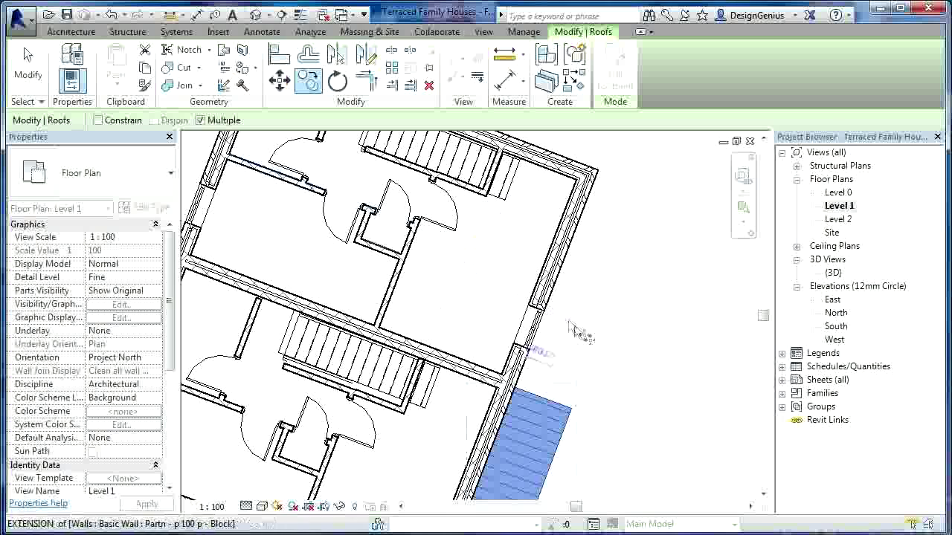
scroll(562, 376, up, 2)
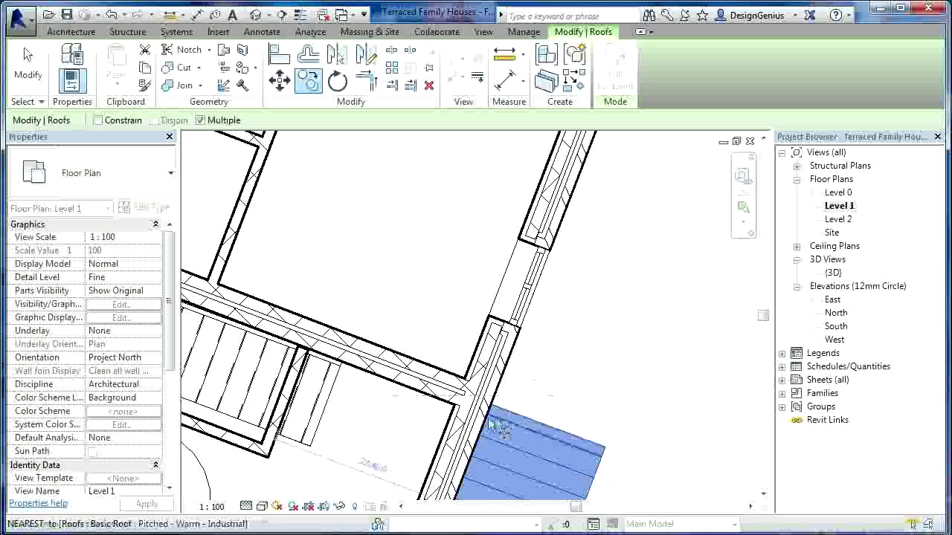
click(455, 406)
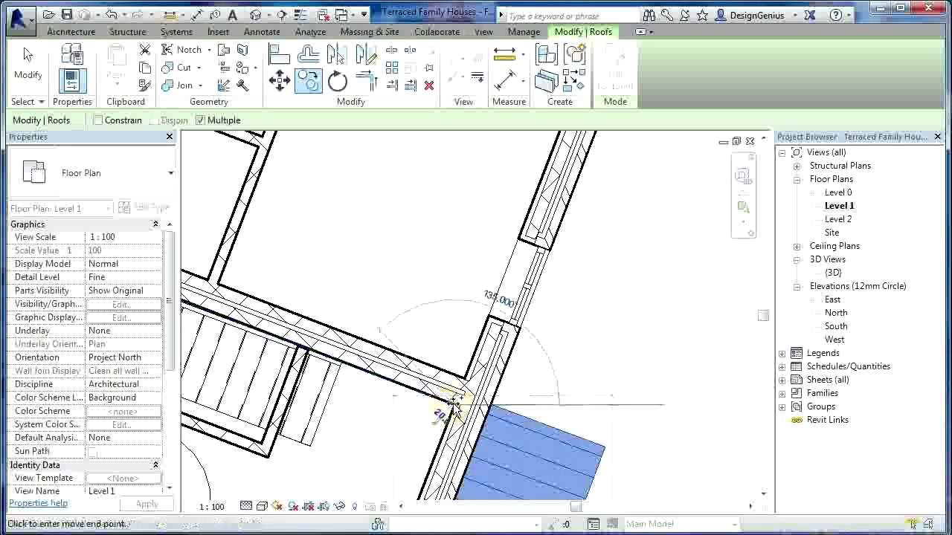
scroll(455, 405, down, 3)
scroll(523, 230, up, 3)
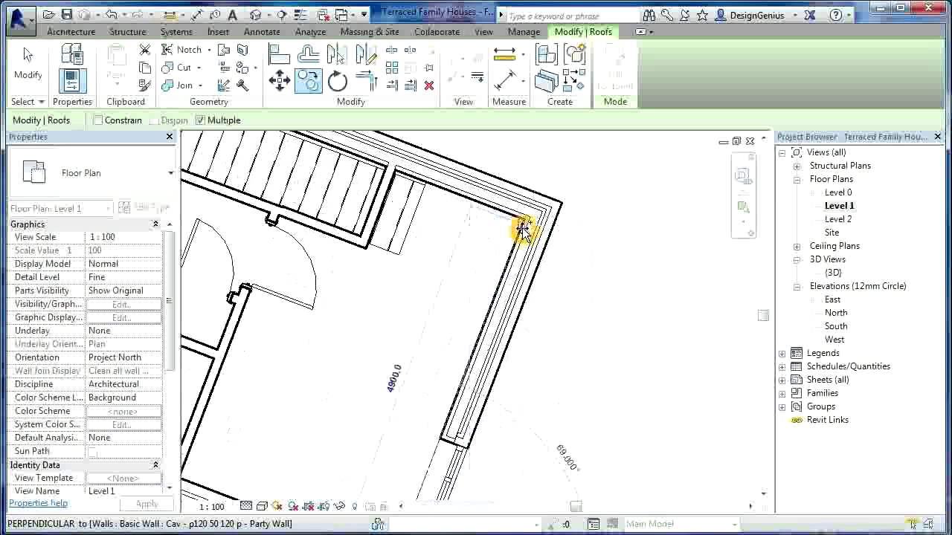
scroll(523, 230, up, 3)
click(524, 204)
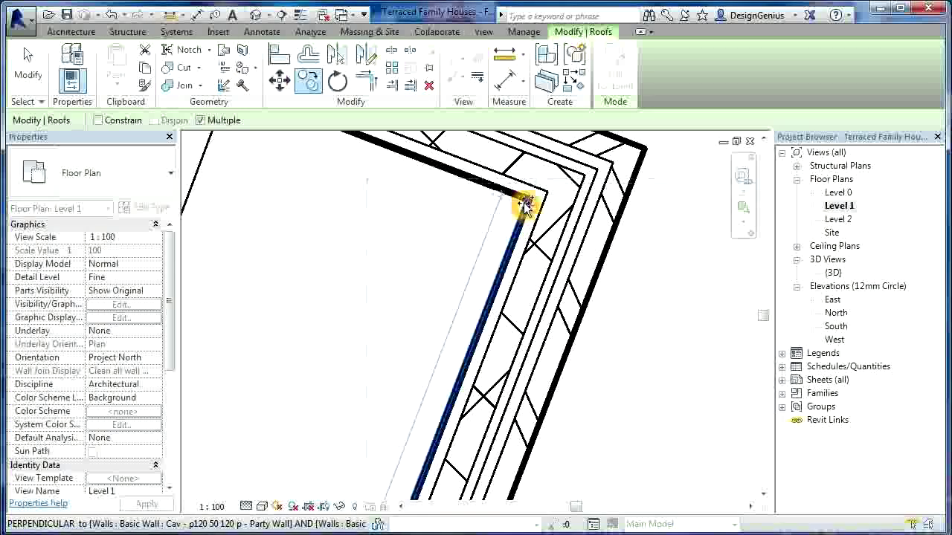
click(515, 313)
scroll(514, 313, down, 8)
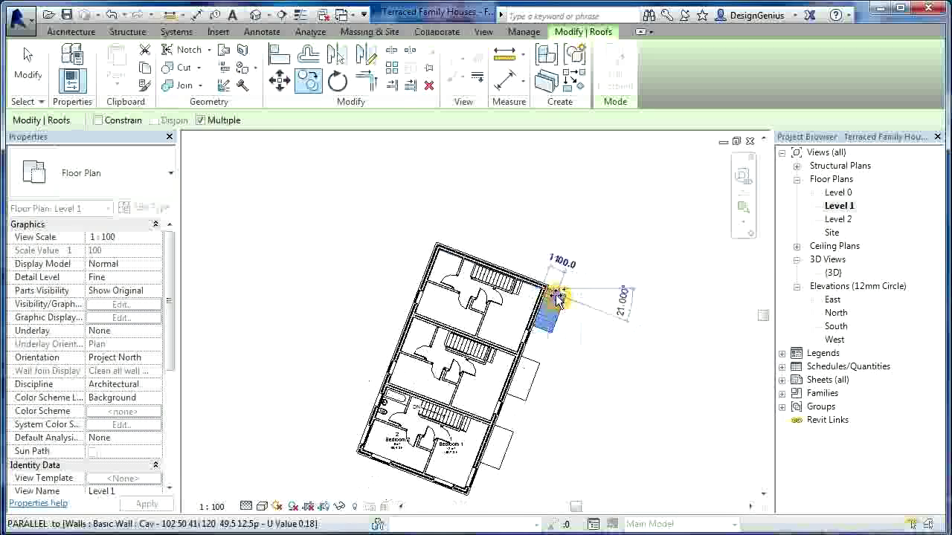
scroll(554, 301, down, 2)
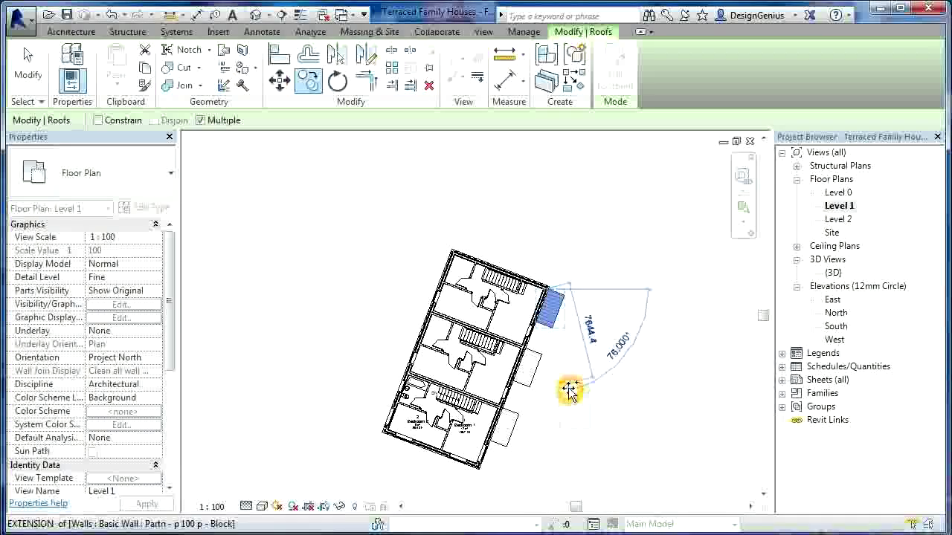
key(Escape)
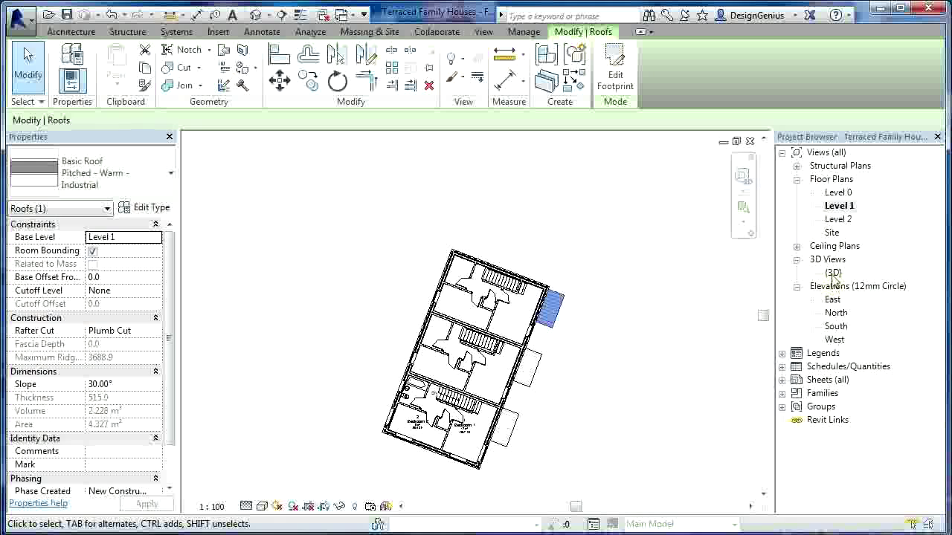
- Reopen the {3D} view, select the main pitched roof and orbit to face the terrace front
double_click(833, 274)
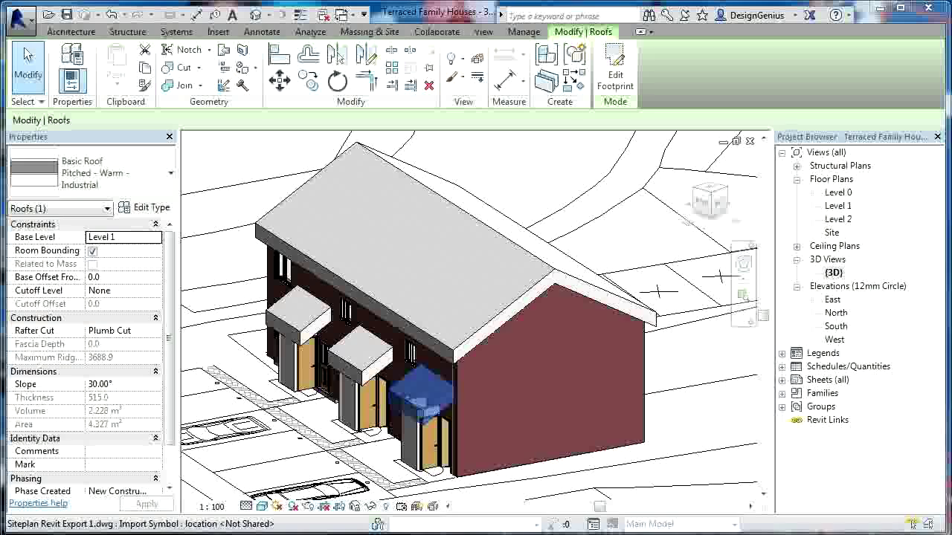
click(695, 422)
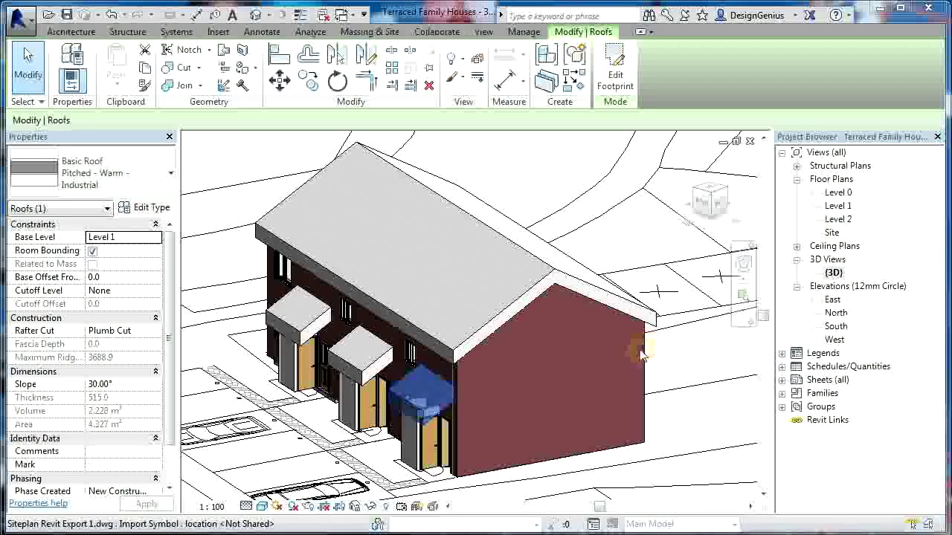
click(627, 311)
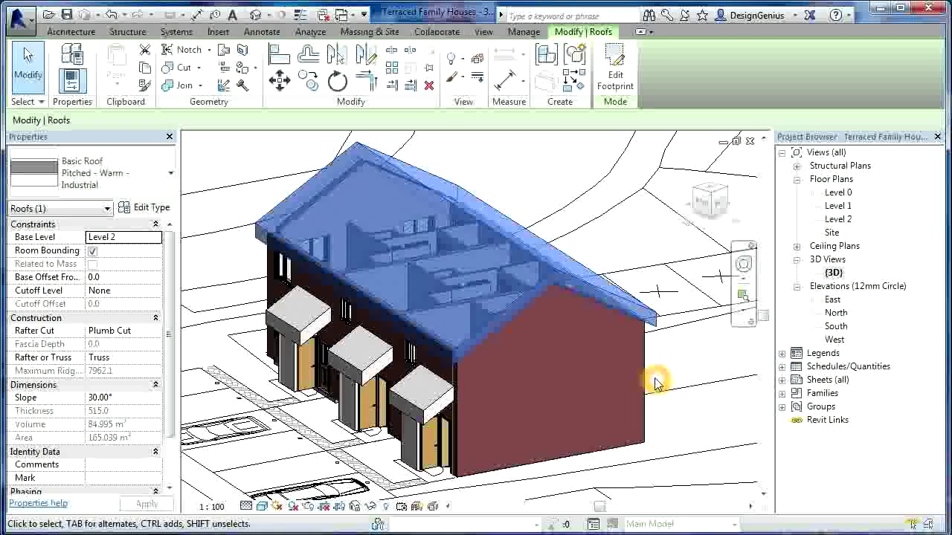
shift+middle_drag(655, 381, 418, 321)
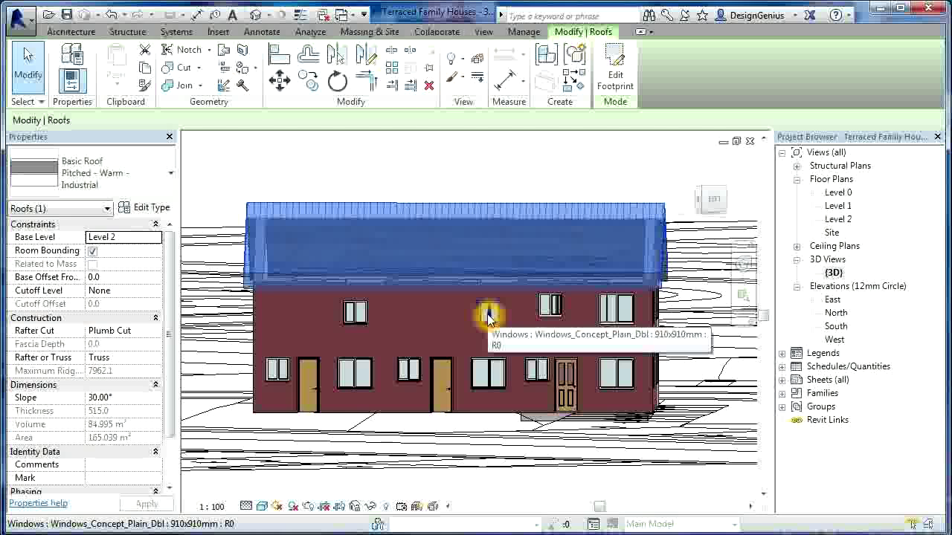
- Open the Level 1 floor plan and zoom and pan to the left wall
click(838, 206)
double_click(841, 208)
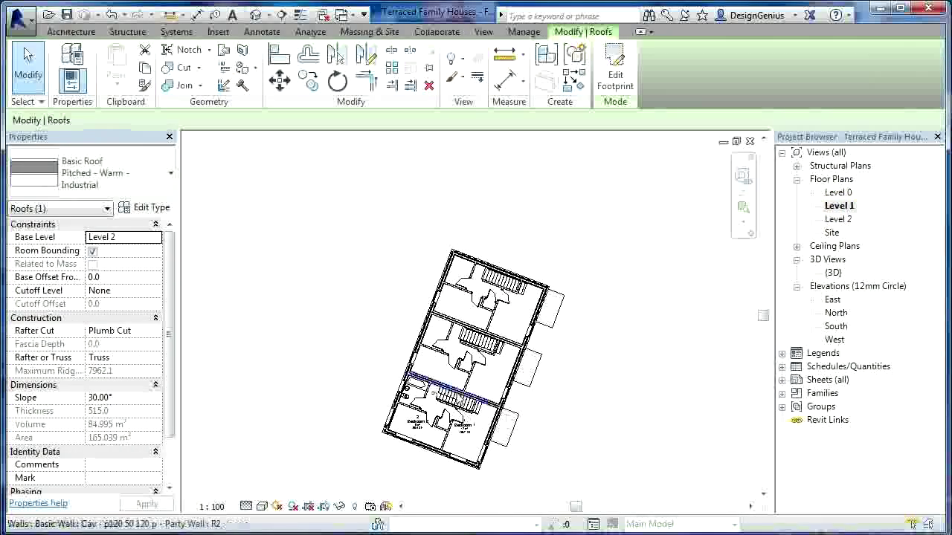
scroll(384, 373, up, 3)
scroll(384, 373, up, 2)
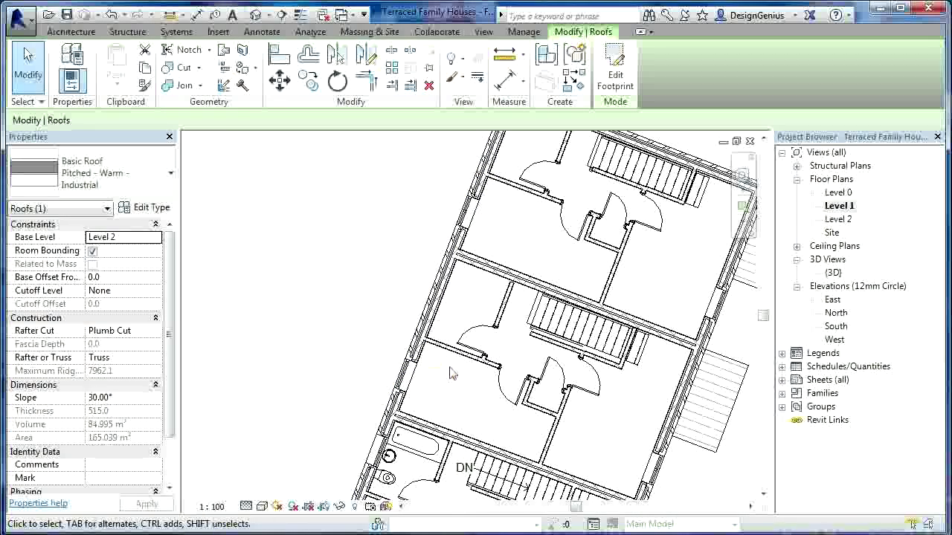
middle_drag(433, 382, 399, 449)
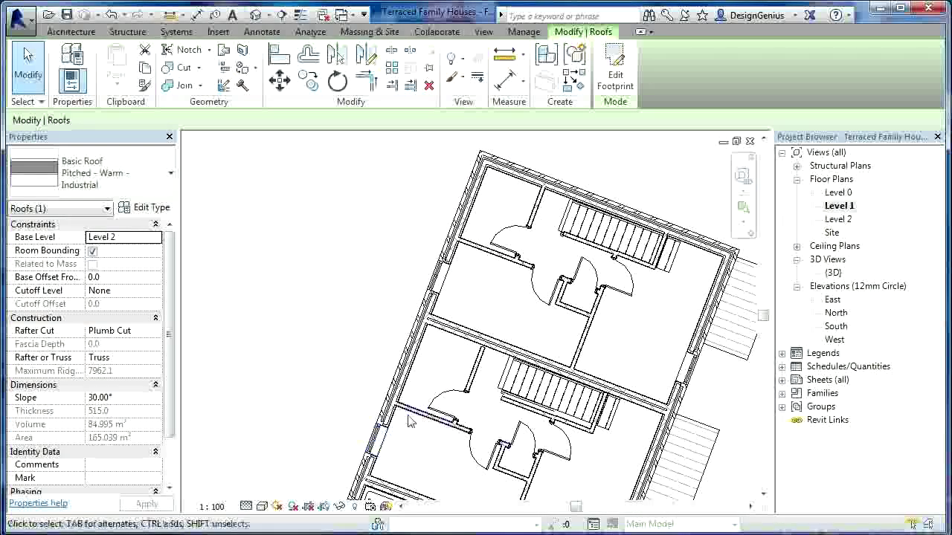
scroll(380, 440, down, 1)
- Select the left-wall windows to read their types, including the 1360x1210mm double window
click(381, 440)
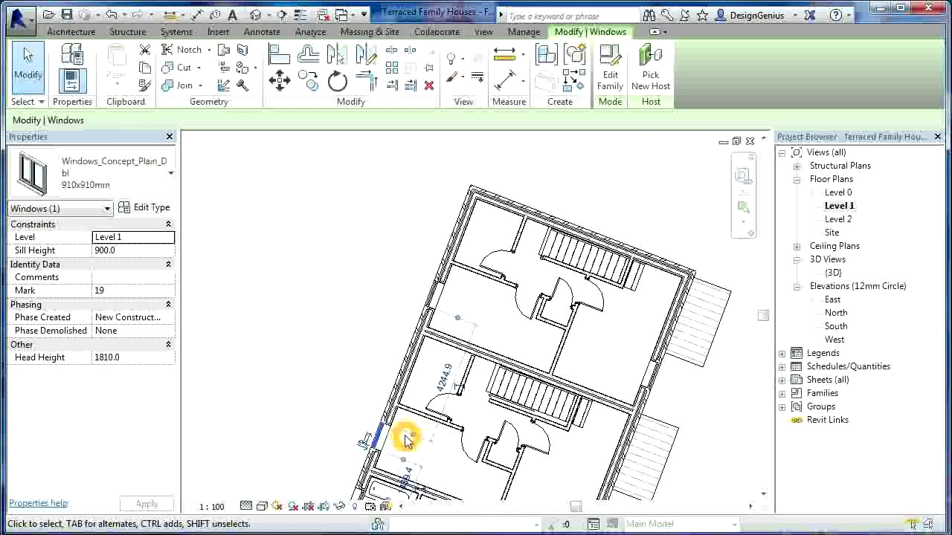
key(Escape)
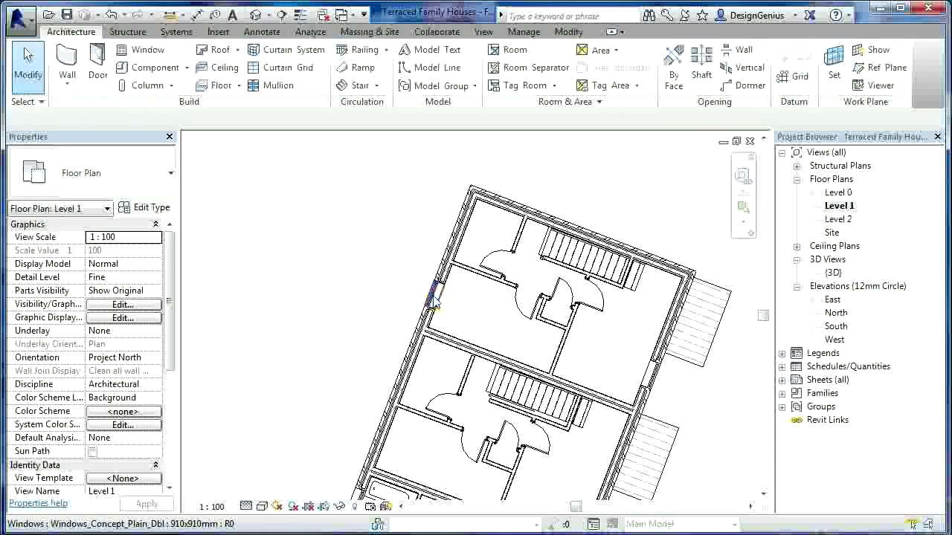
click(372, 435)
click(479, 370)
scroll(480, 370, down, 2)
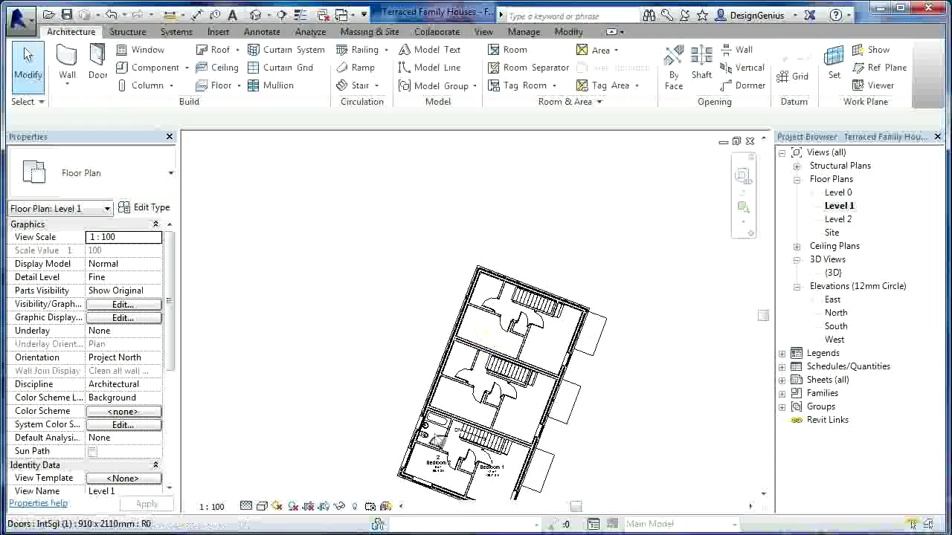
scroll(401, 484, up, 3)
click(400, 481)
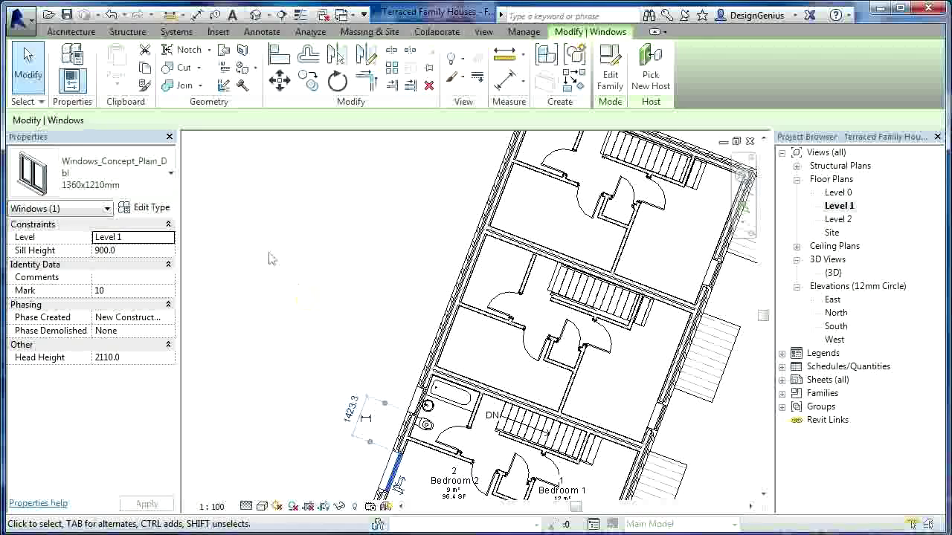
click(67, 32)
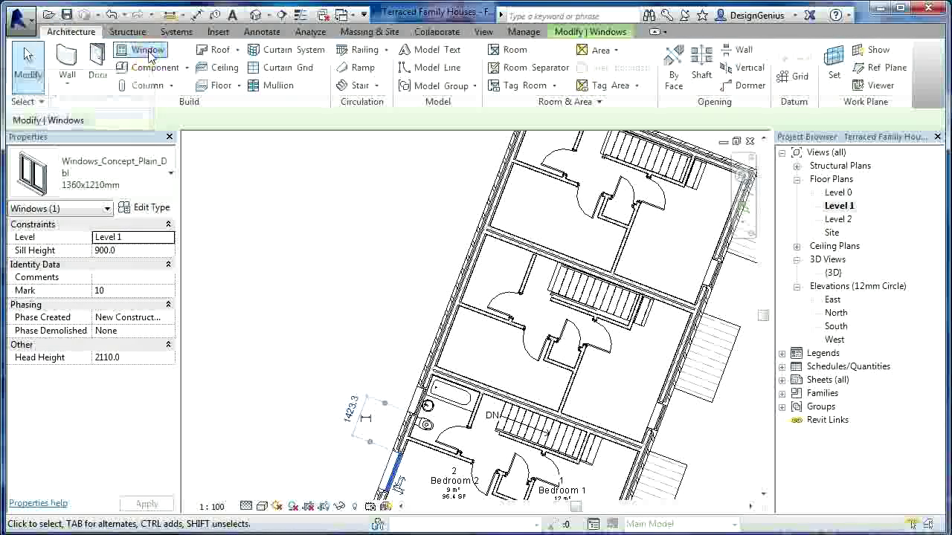
- Start a Windows_Concept_Plain_Dbl 1360x1210mm window and try positions on the left wall
click(148, 51)
click(122, 186)
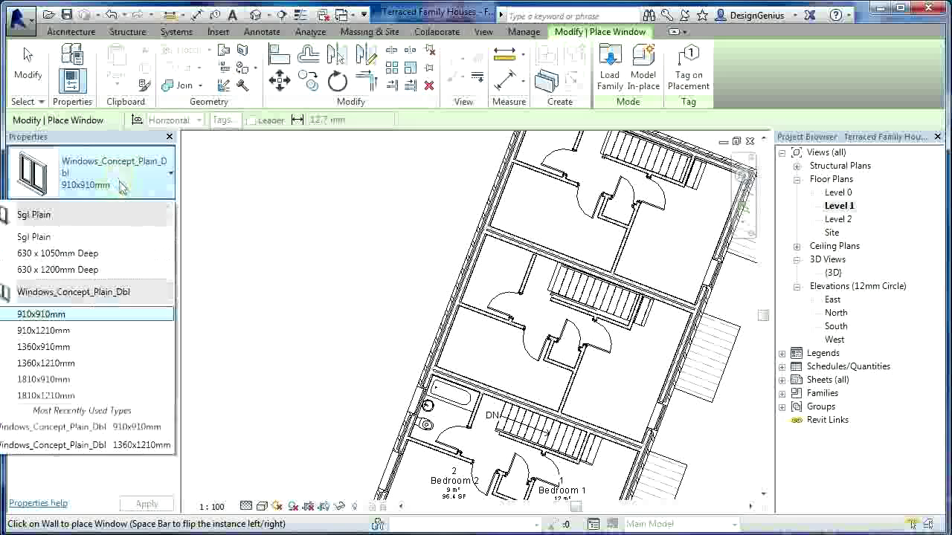
click(70, 365)
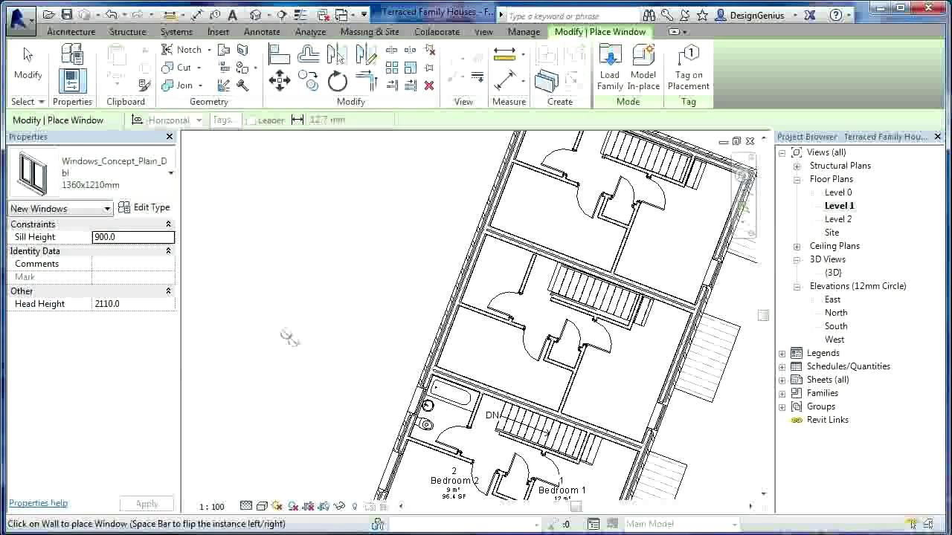
click(295, 331)
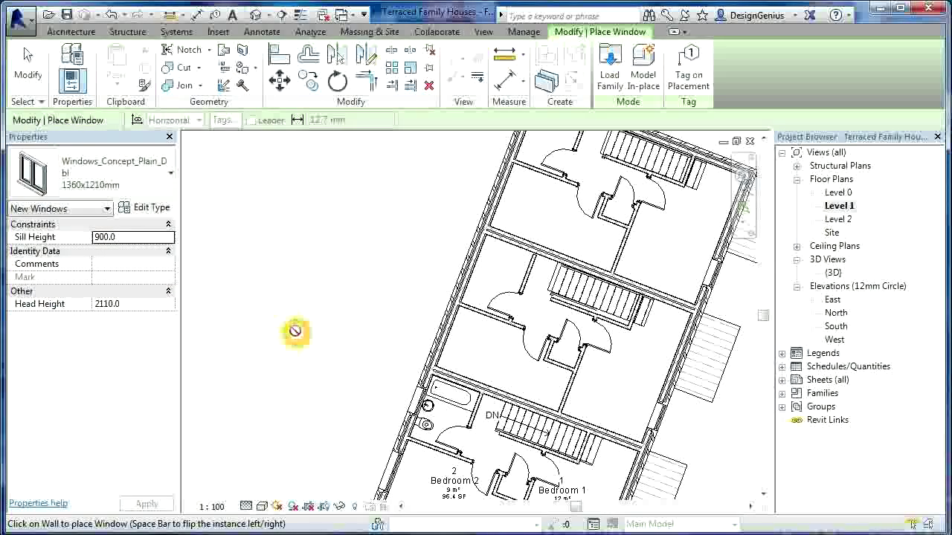
click(437, 335)
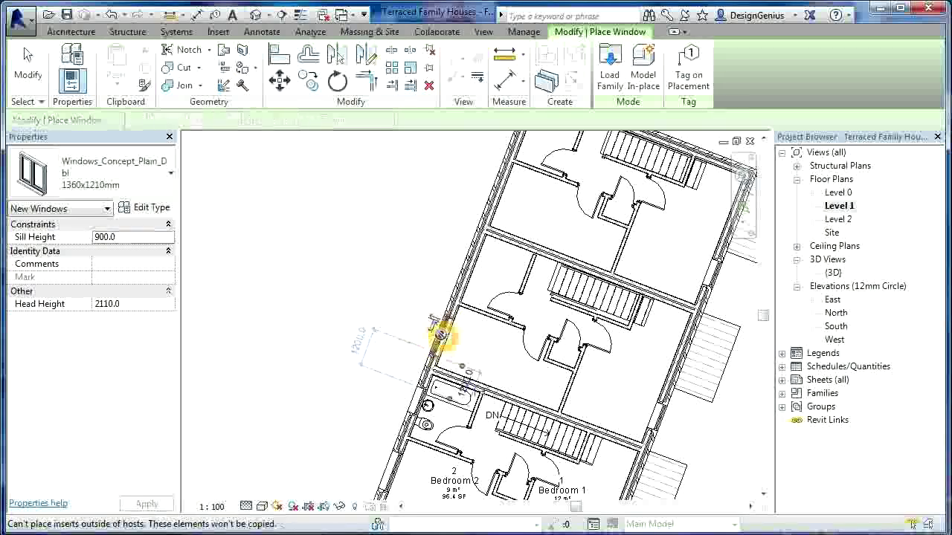
click(494, 194)
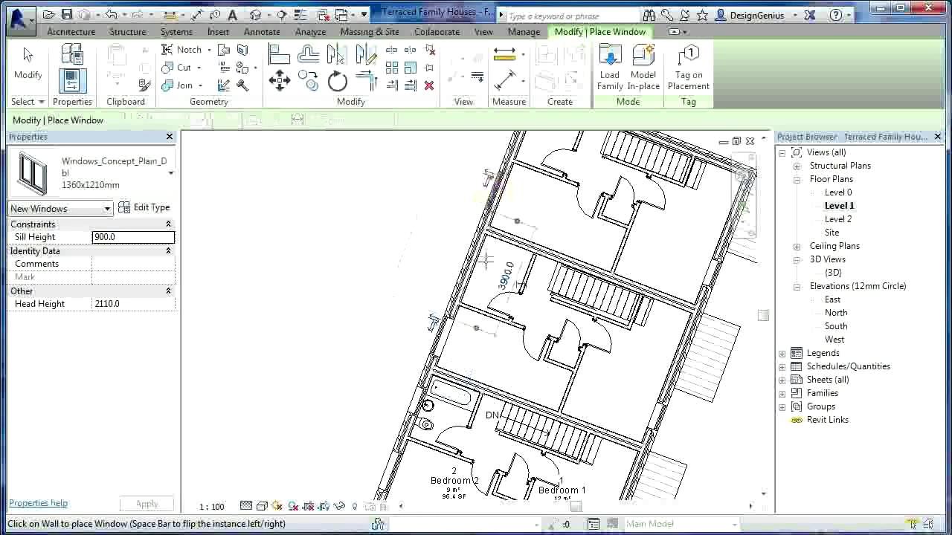
click(453, 316)
- Place the 1360x1210mm window on the left wall by the bathroom and check its properties
scroll(451, 319, down, 2)
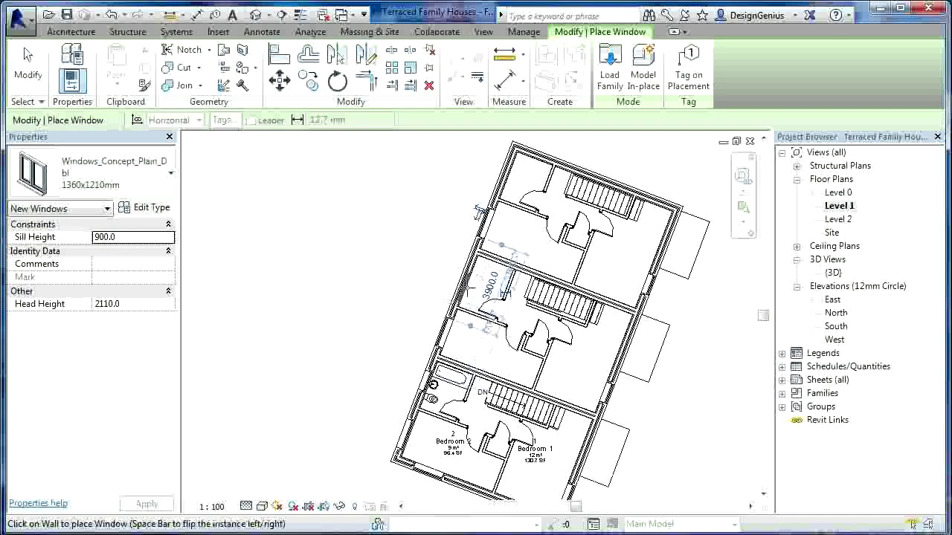
scroll(464, 368, up, 2)
scroll(464, 370, up, 1)
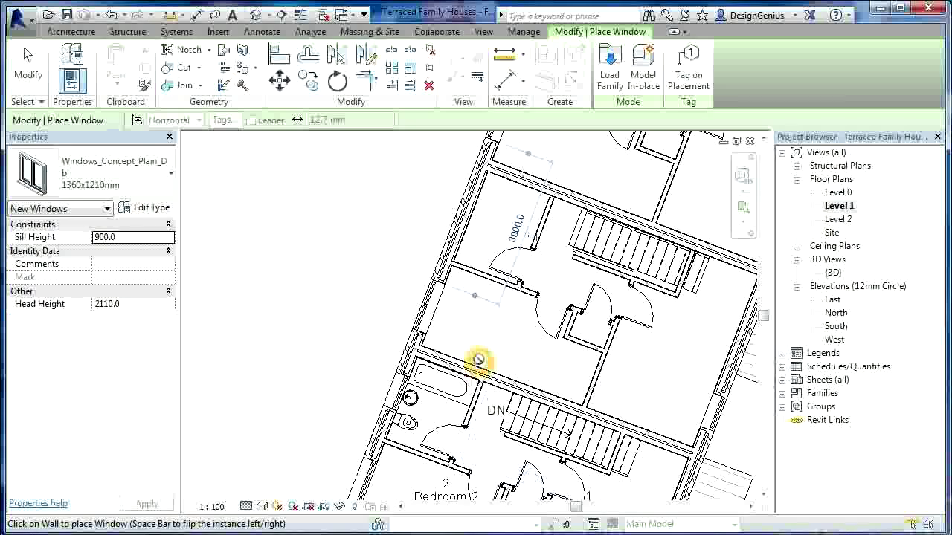
click(400, 398)
key(Escape)
key(Escape)
click(398, 398)
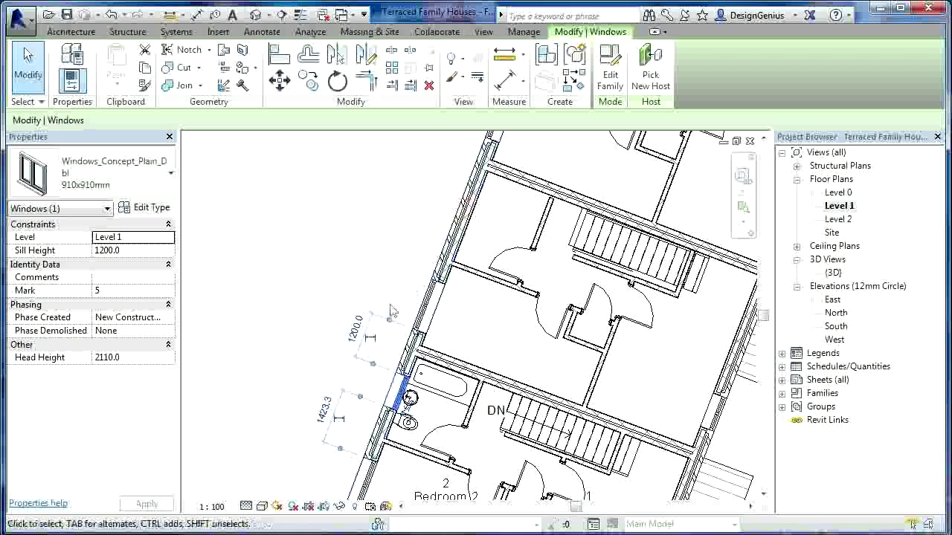
key(Escape)
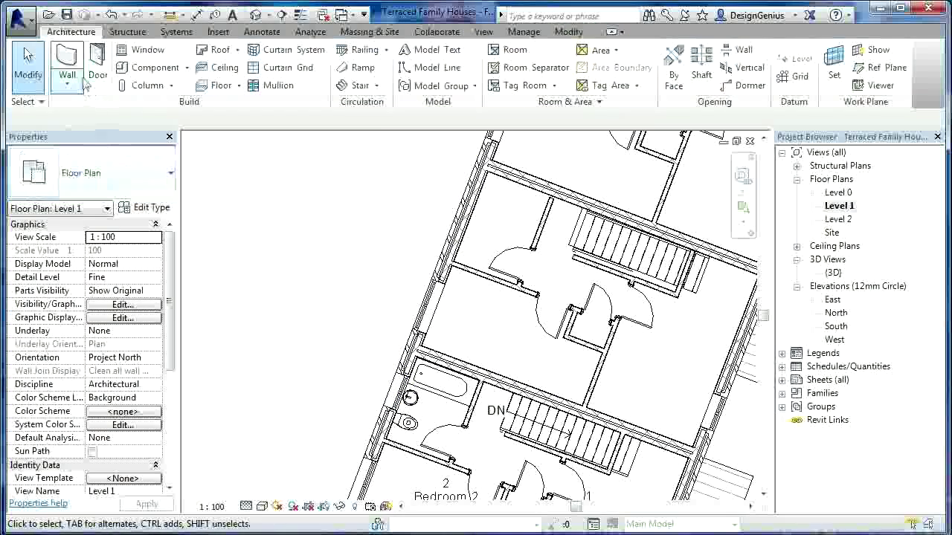
- Choose the 910x910mm window type, then switch back to the 3D view
click(141, 50)
click(104, 174)
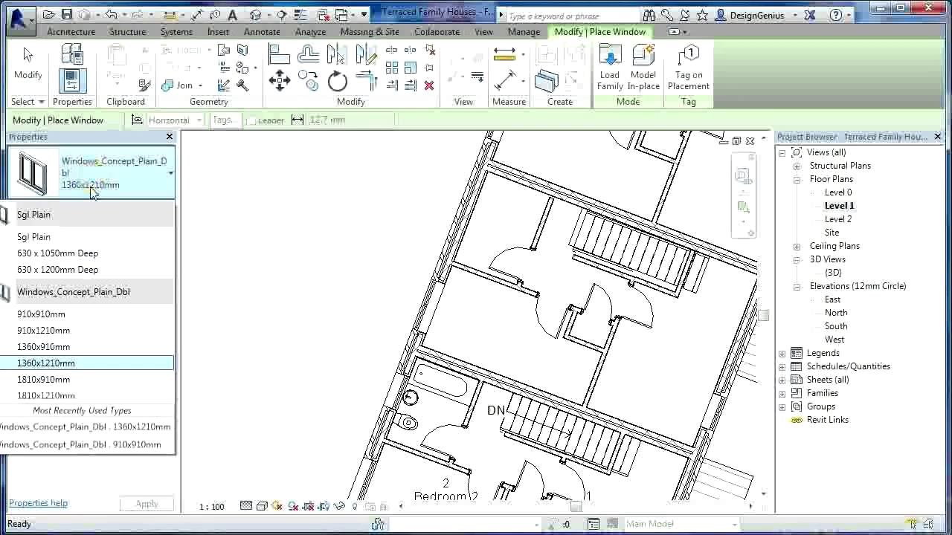
click(80, 316)
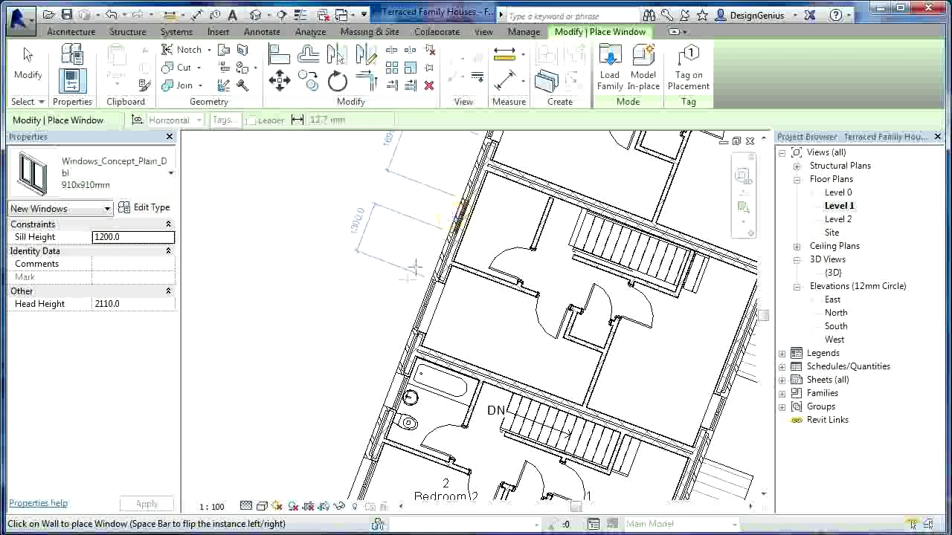
scroll(402, 338, down, 4)
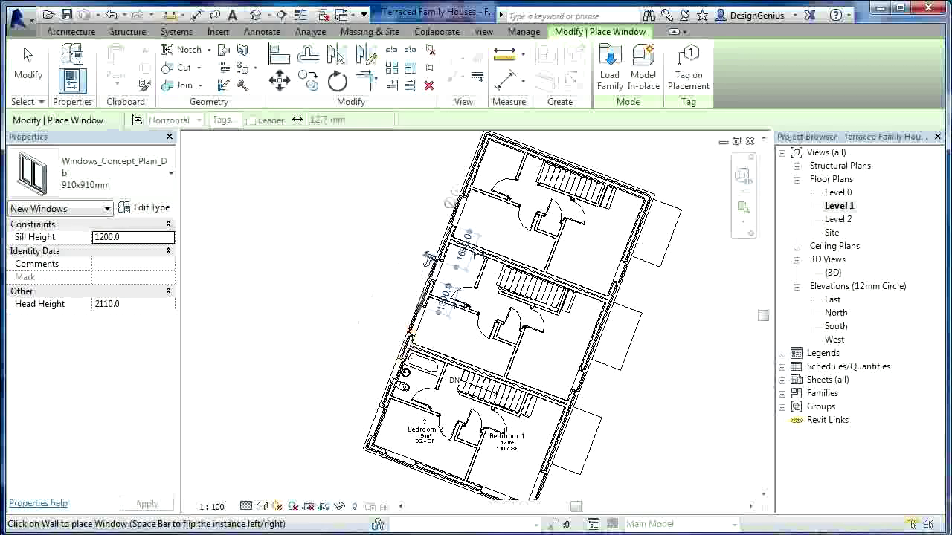
scroll(471, 144, up, 3)
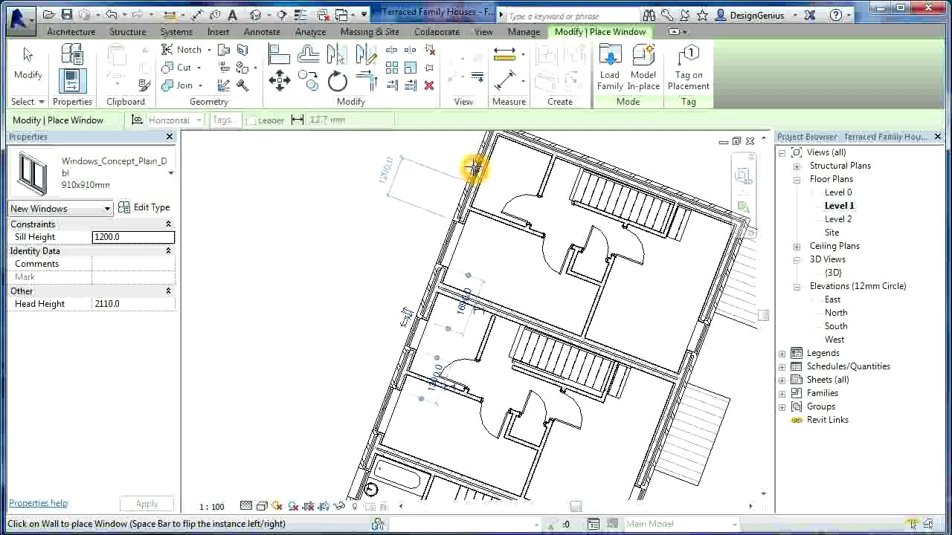
scroll(394, 263, down, 2)
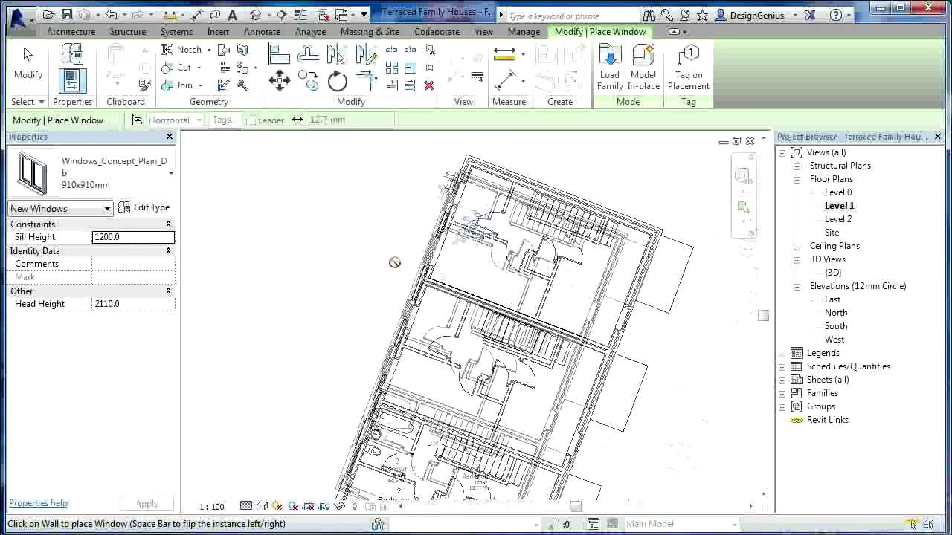
scroll(396, 260, down, 2)
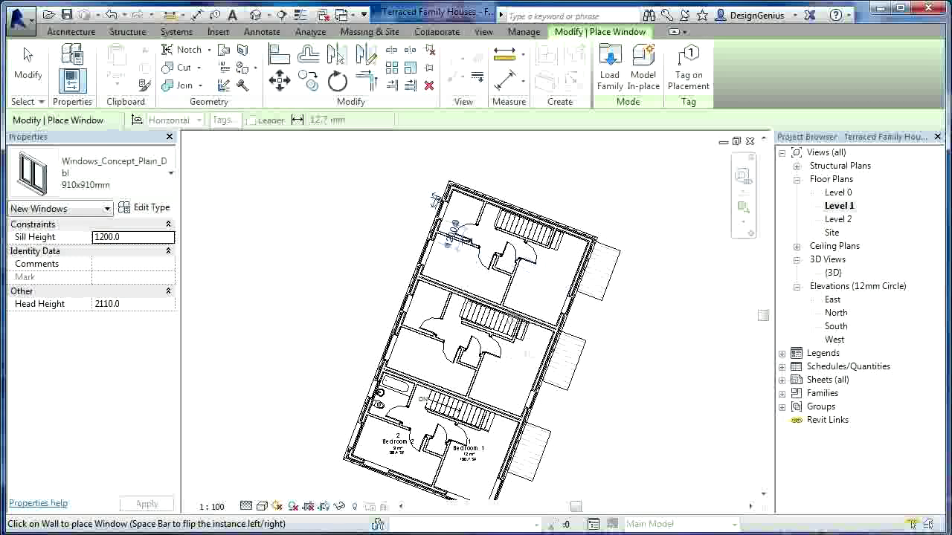
scroll(554, 342, up, 1)
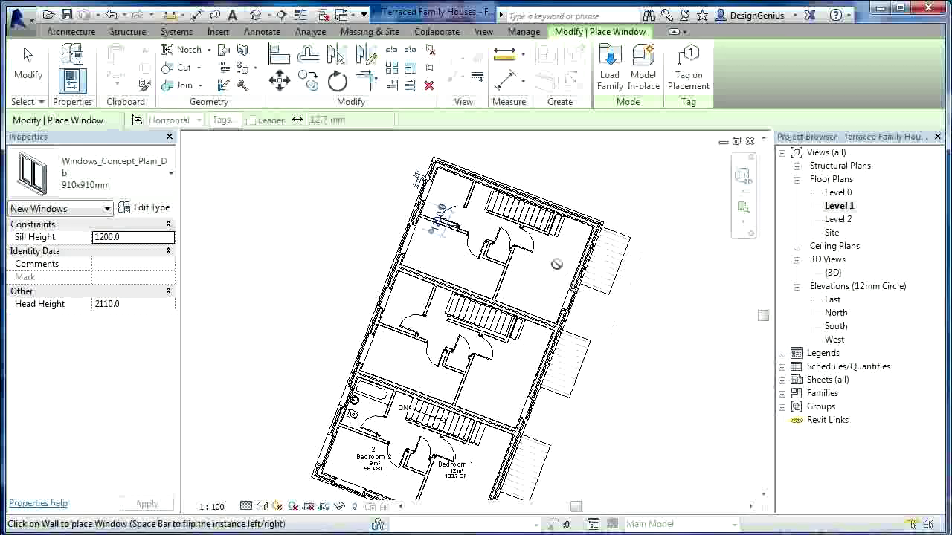
scroll(554, 262, up, 1)
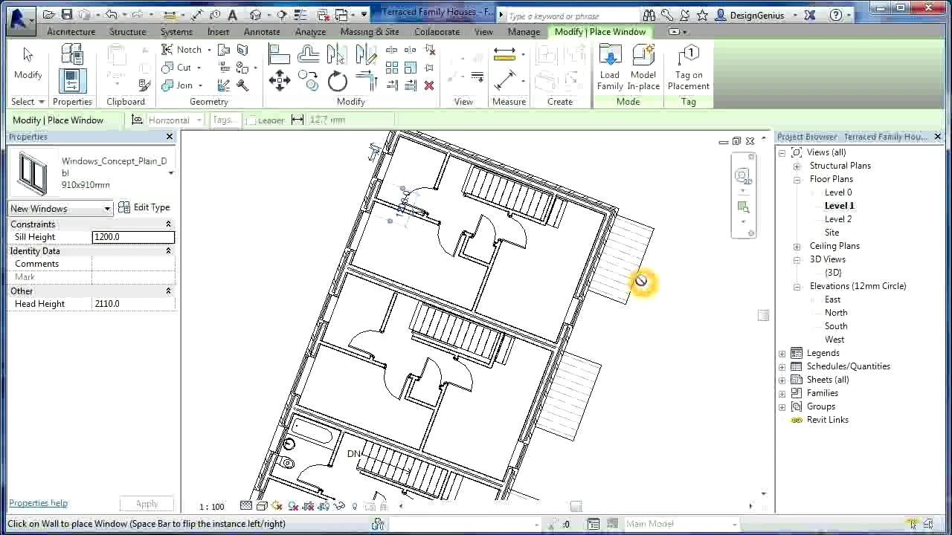
scroll(639, 279, down, 3)
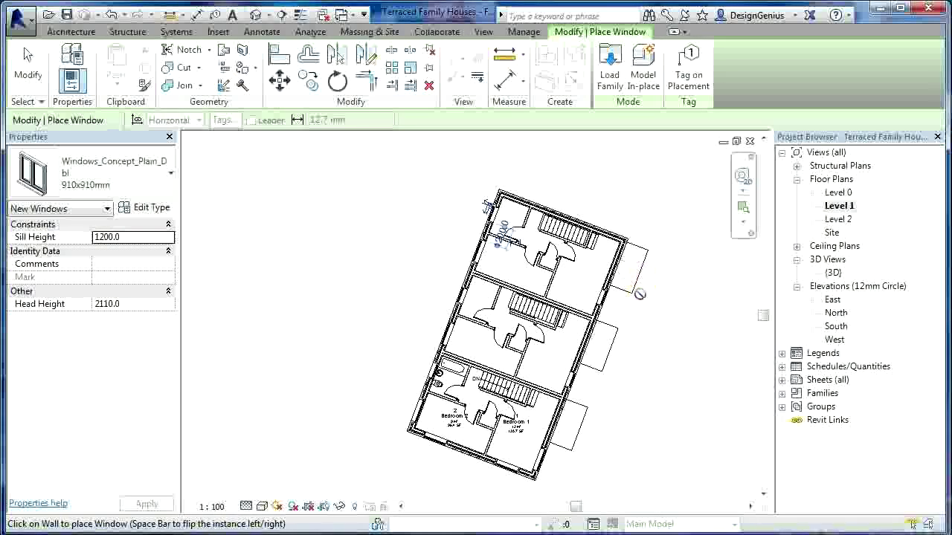
scroll(637, 325, up, 1)
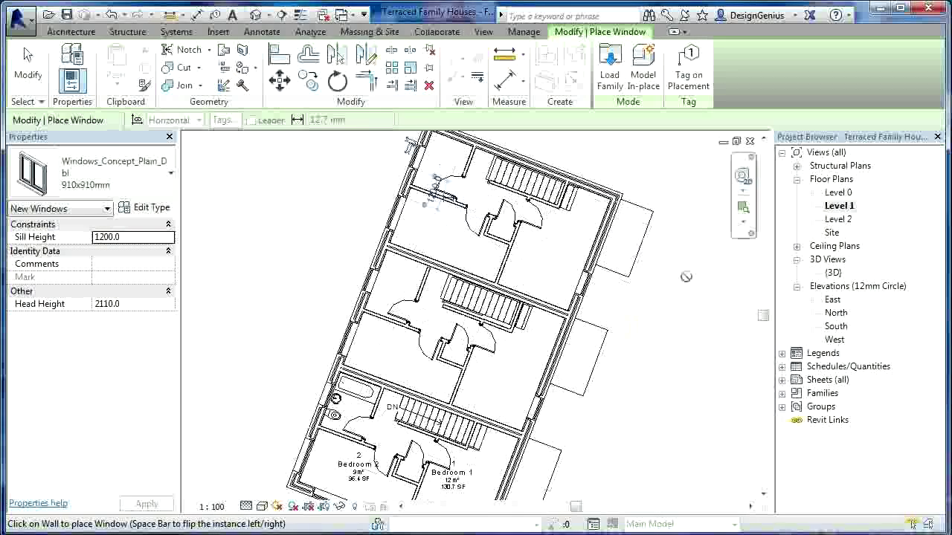
double_click(833, 273)
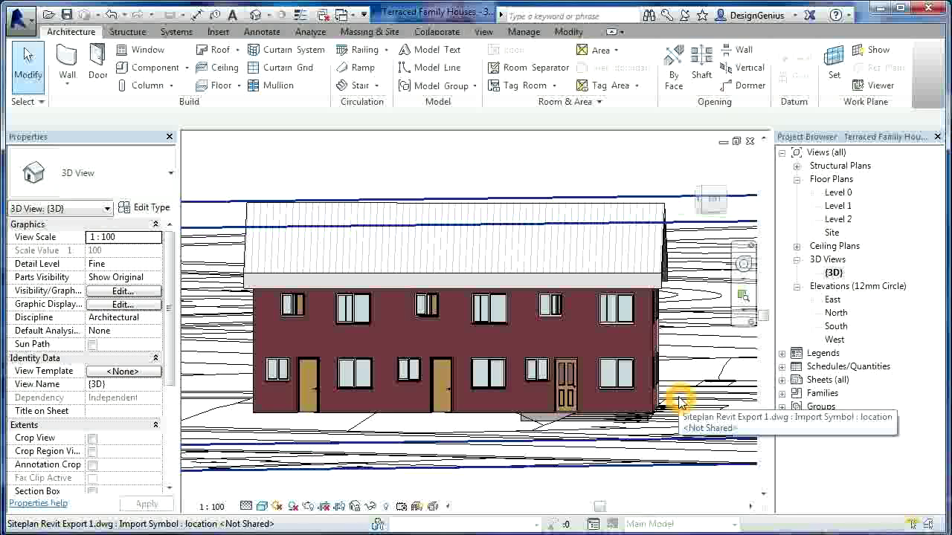
- Zoom the 3D view to frame the front facade with both rows of windows
scroll(679, 400, up, 2)
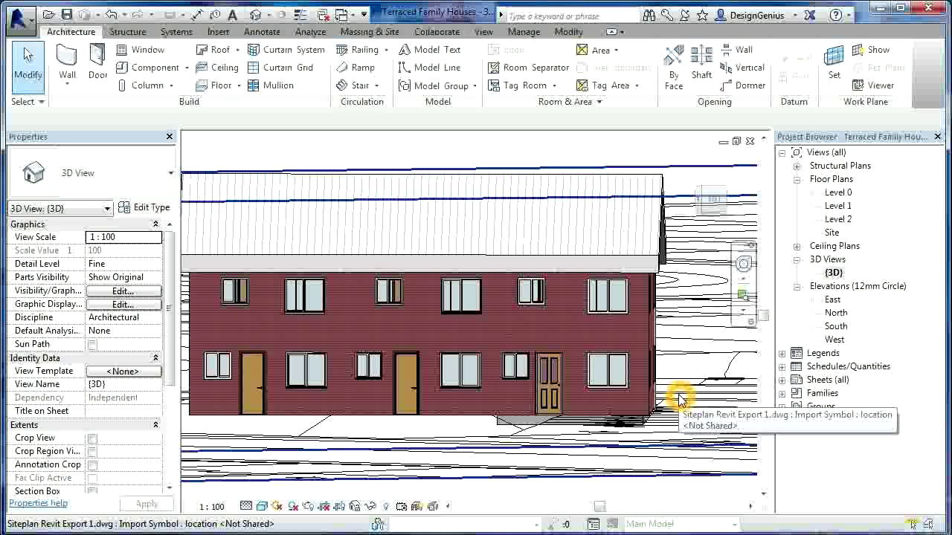
scroll(678, 401, down, 2)
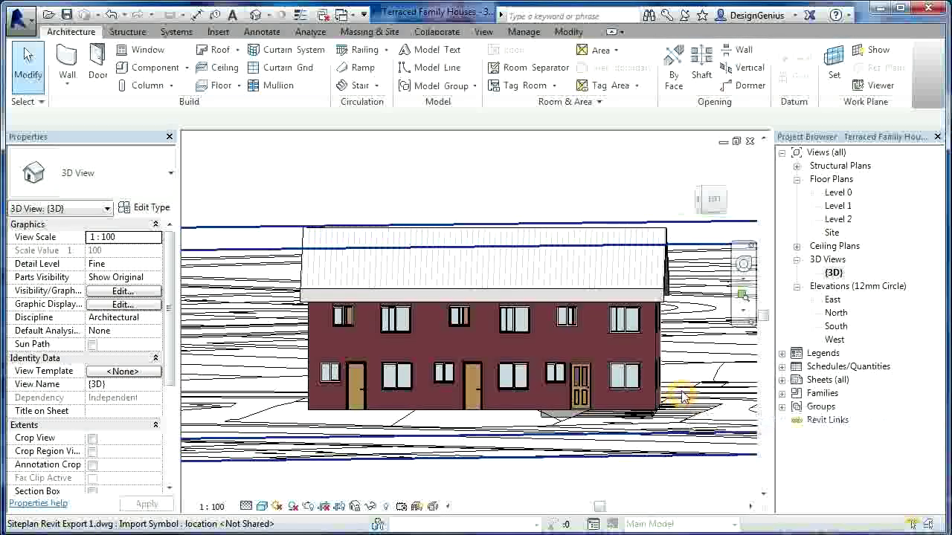
scroll(653, 409, up, 2)
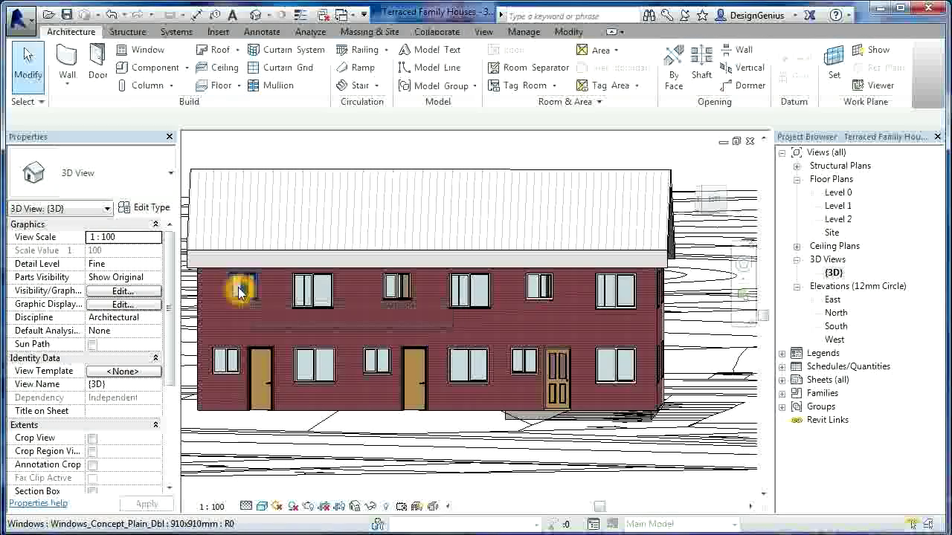
- Delete the upper-floor front windows, keeping only the far-right one
key(m)
key(a)
click(402, 294)
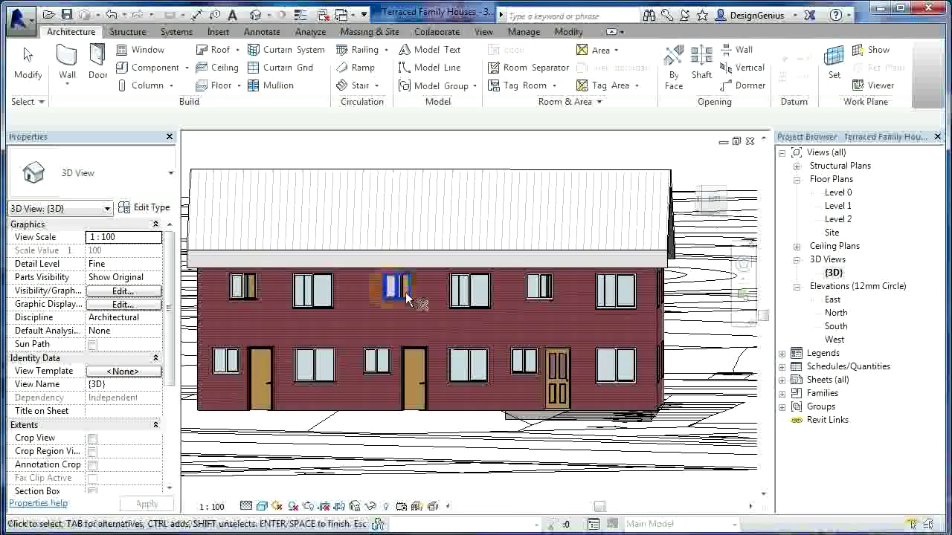
click(539, 290)
key(Return)
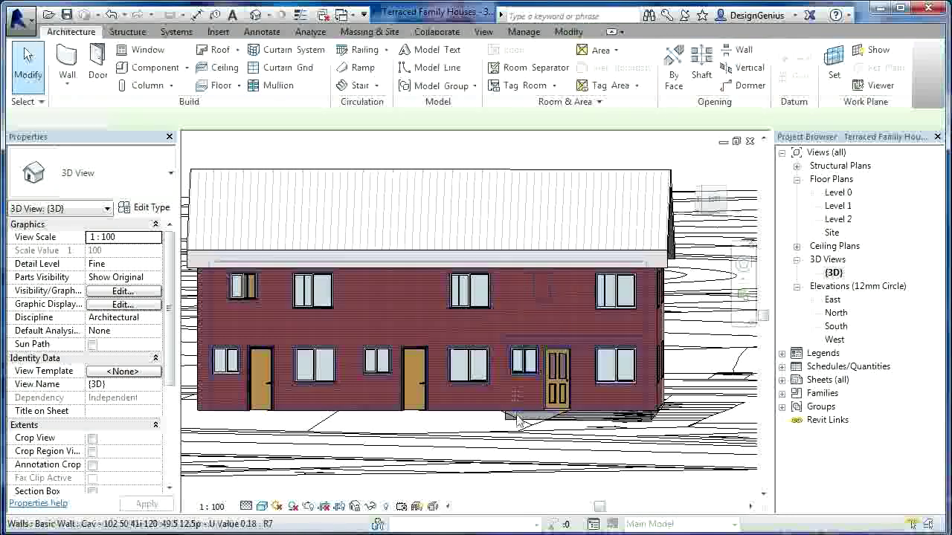
click(240, 287)
key(Delete)
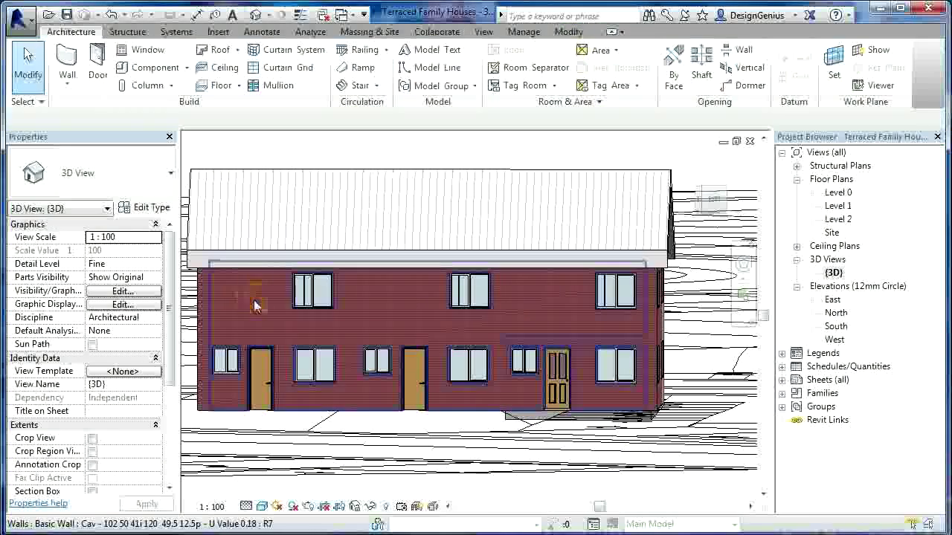
click(317, 298)
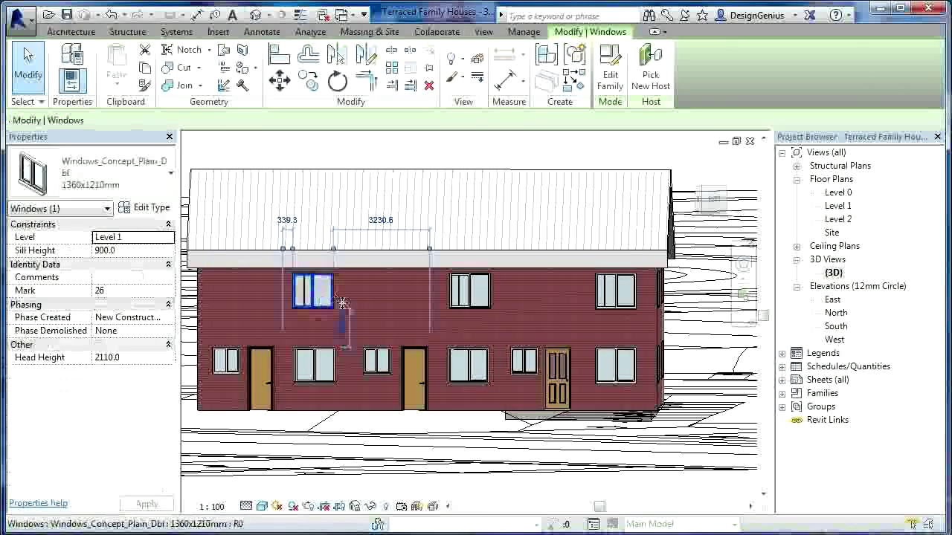
key(Delete)
click(472, 301)
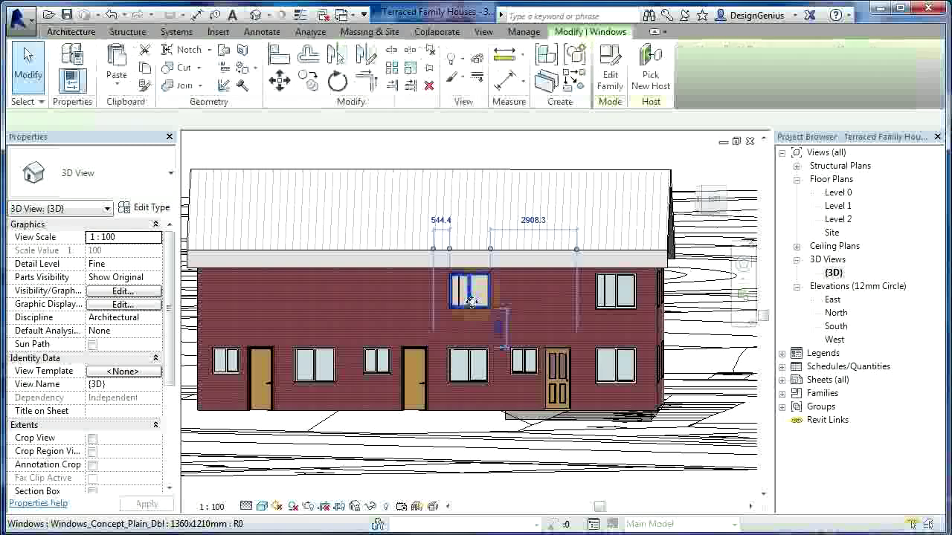
key(Delete)
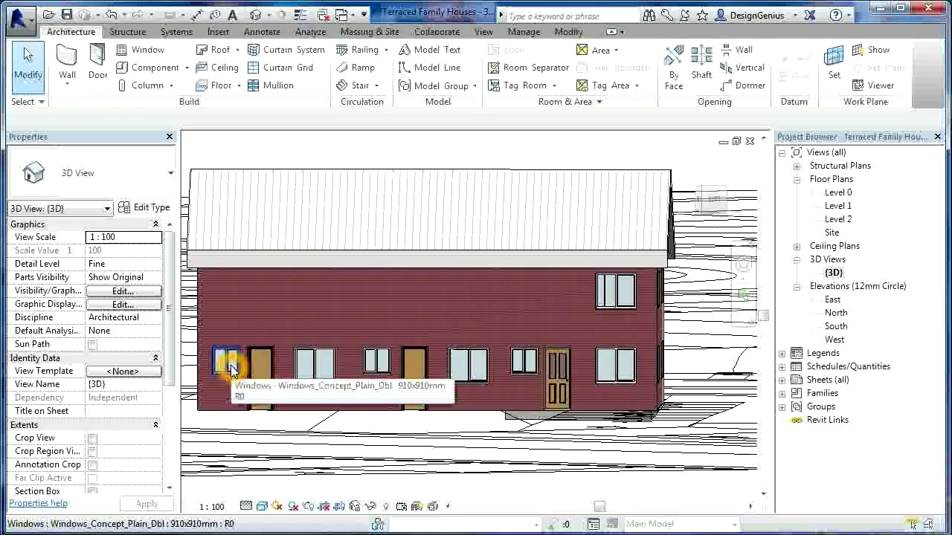
- Select four ground-floor windows together
click(232, 370)
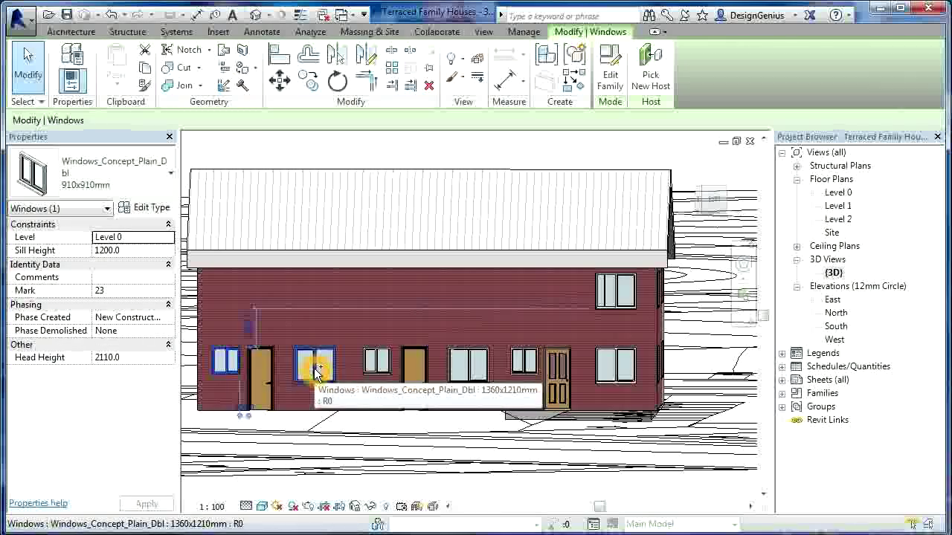
ctrl+click(313, 368)
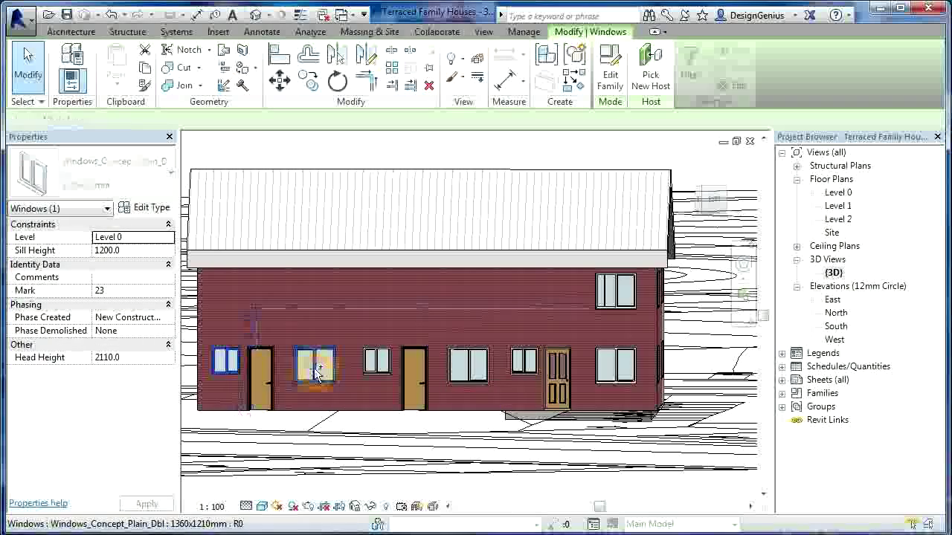
ctrl+click(377, 365)
ctrl+click(468, 366)
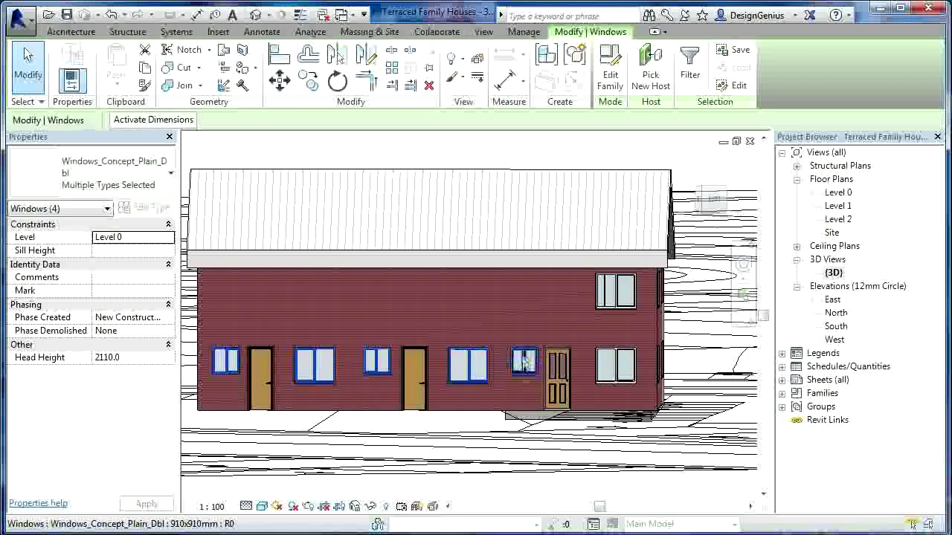
- Copy the four ground-floor windows and paste them aligned to Level 1
click(145, 68)
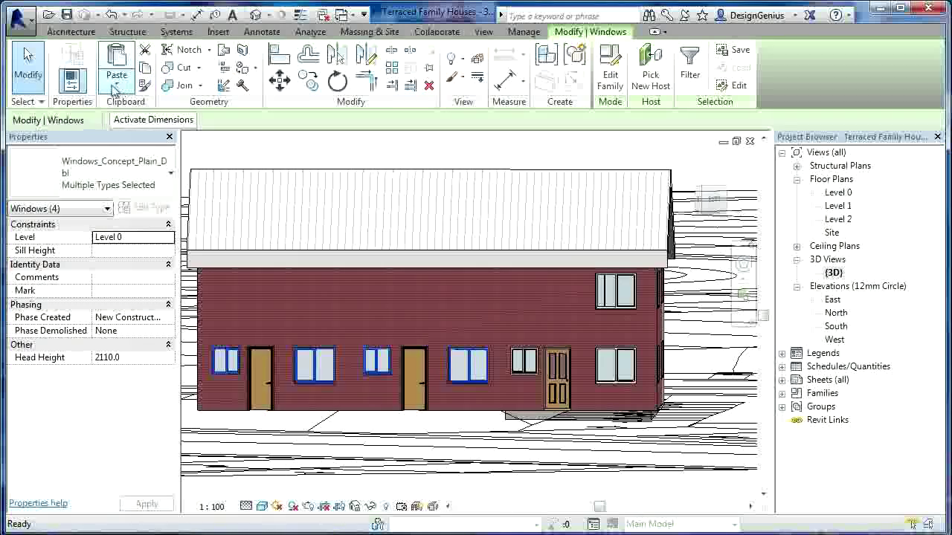
click(117, 83)
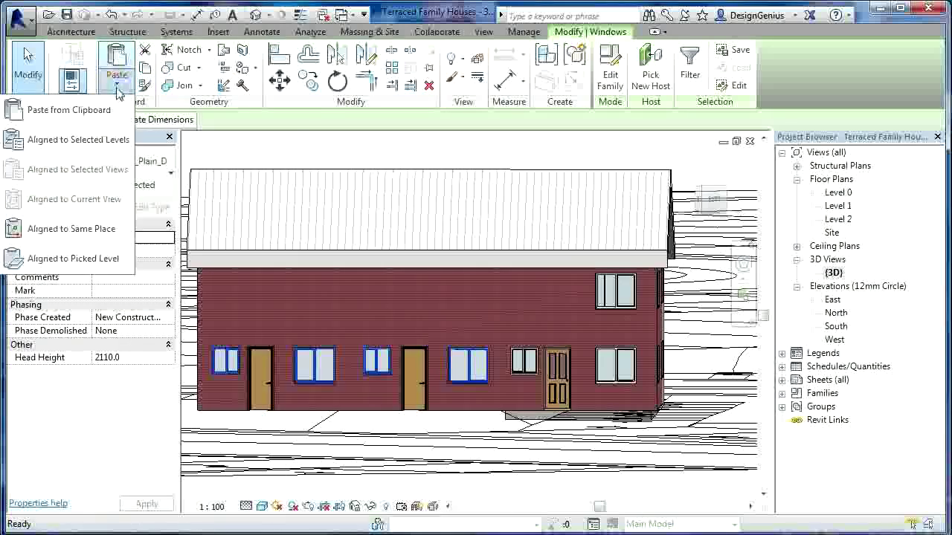
click(77, 139)
click(400, 185)
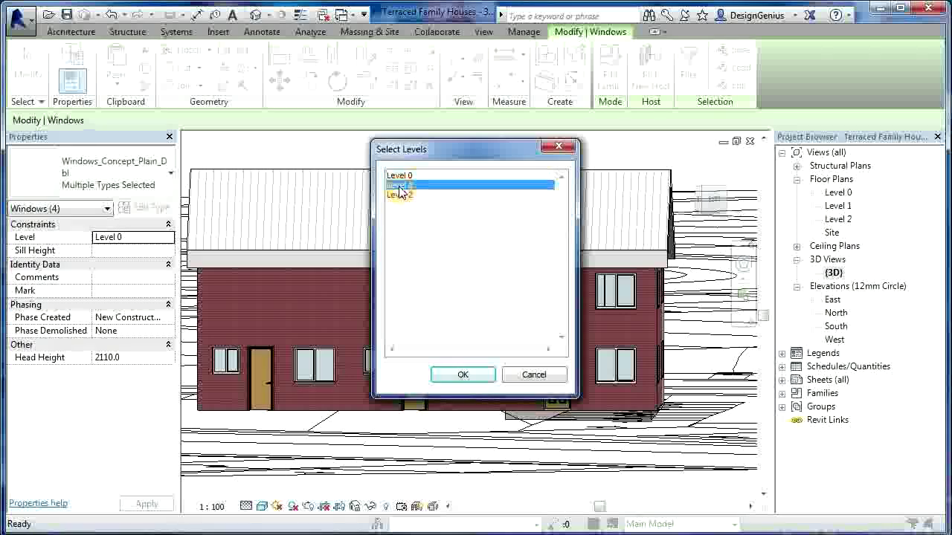
click(462, 375)
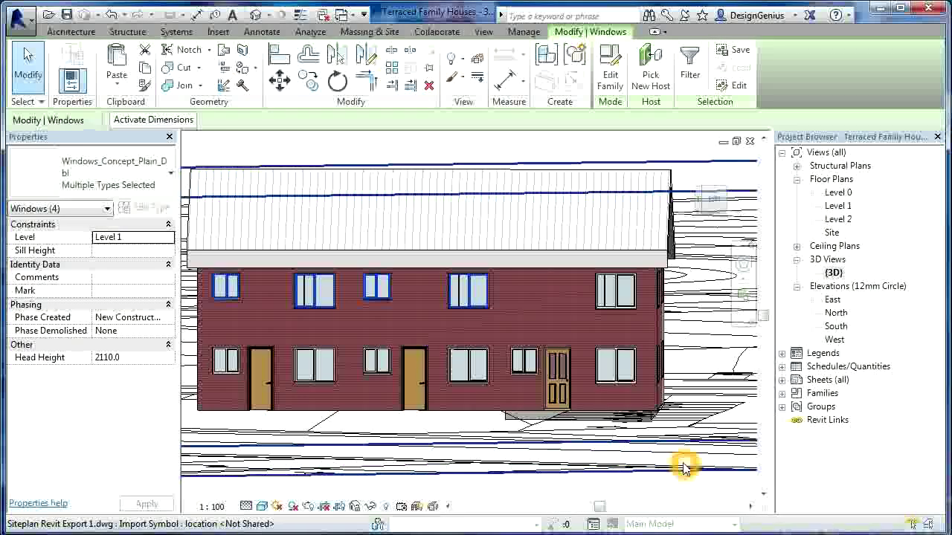
key(Escape)
- Copy the small window beside the right door and paste it aligned to Level 1
click(524, 372)
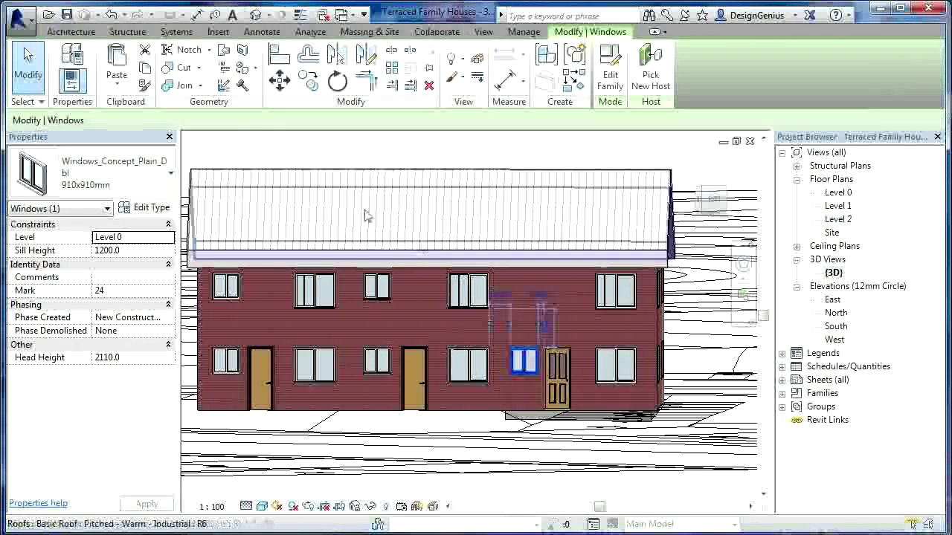
click(147, 68)
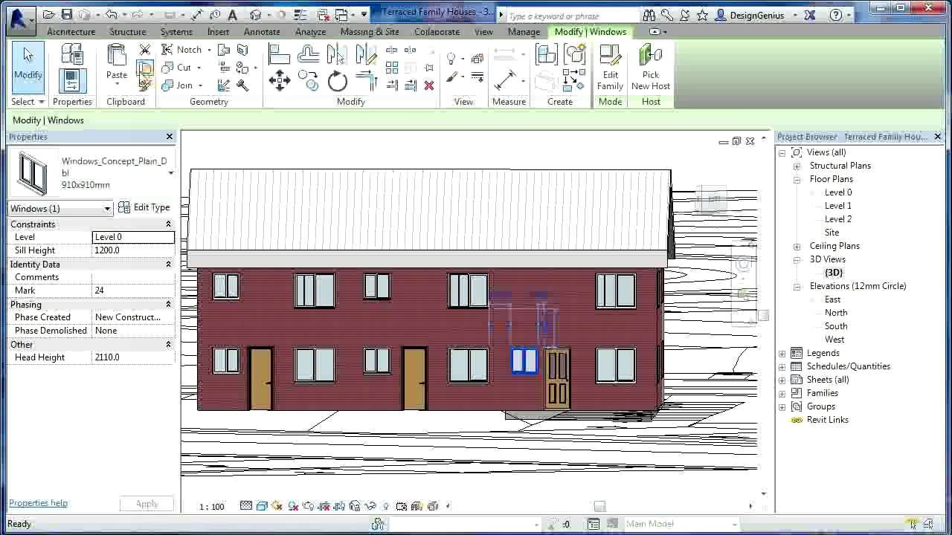
click(117, 84)
click(78, 140)
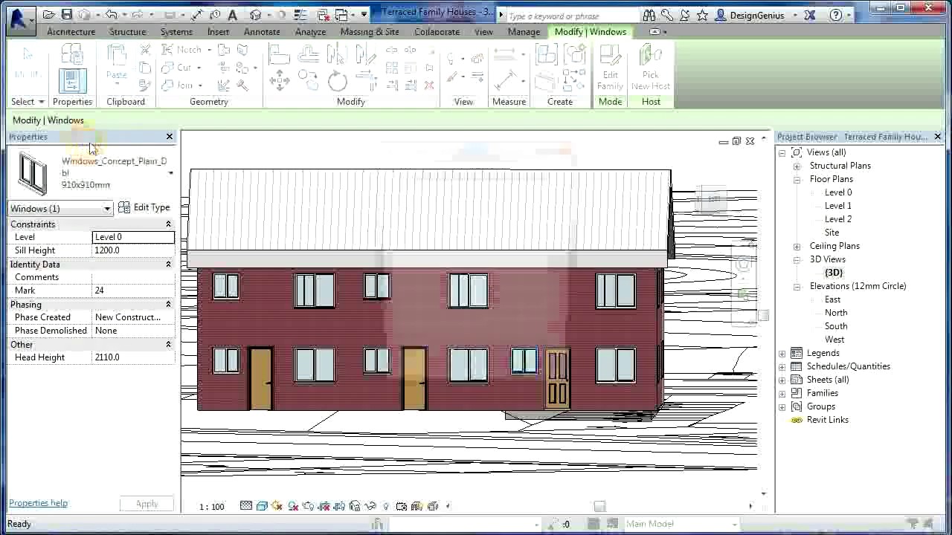
click(398, 186)
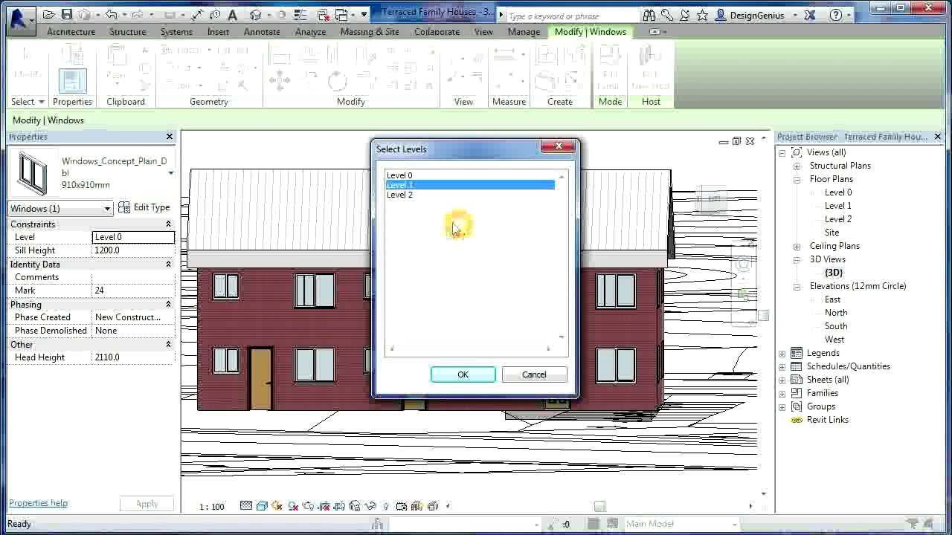
click(461, 375)
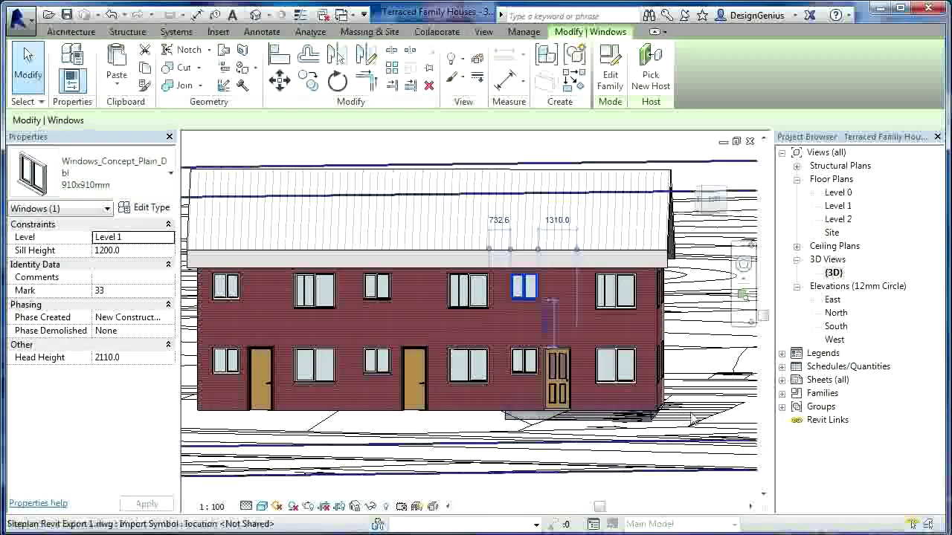
key(Escape)
click(705, 419)
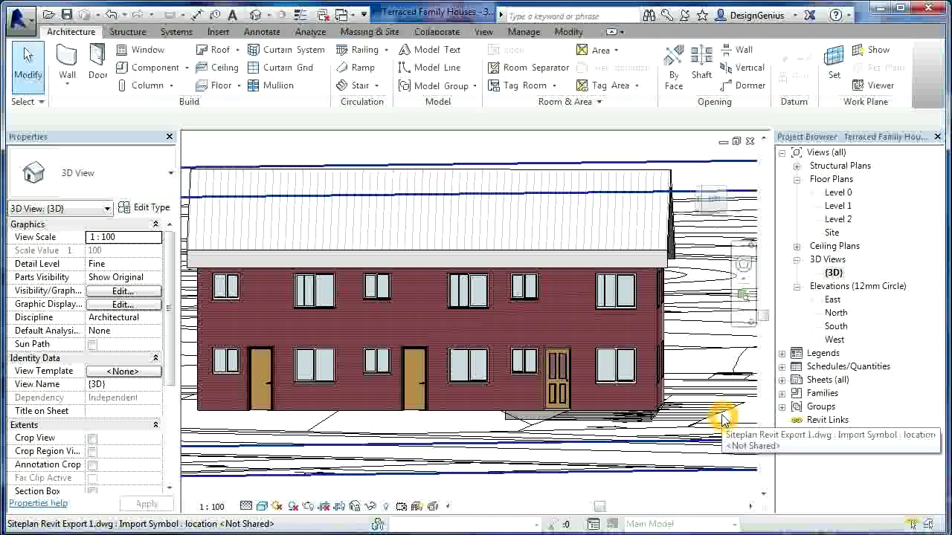
- View the Level 1 plan, then return to 3D and orbit to an angled view of the houses
double_click(837, 206)
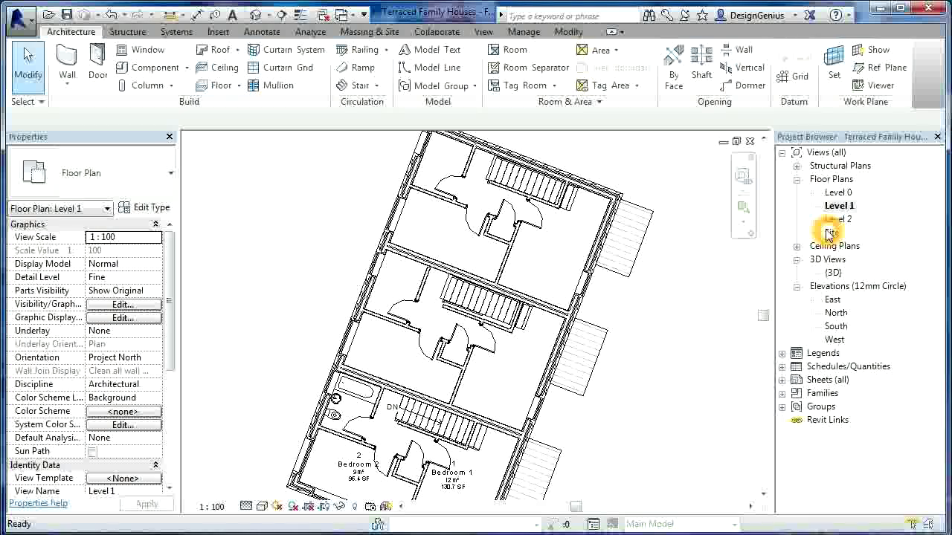
double_click(833, 273)
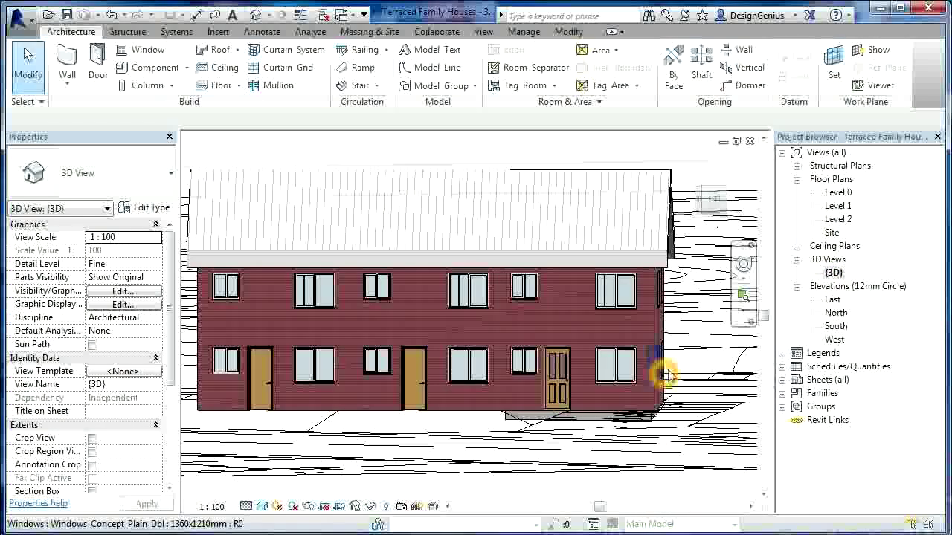
click(667, 255)
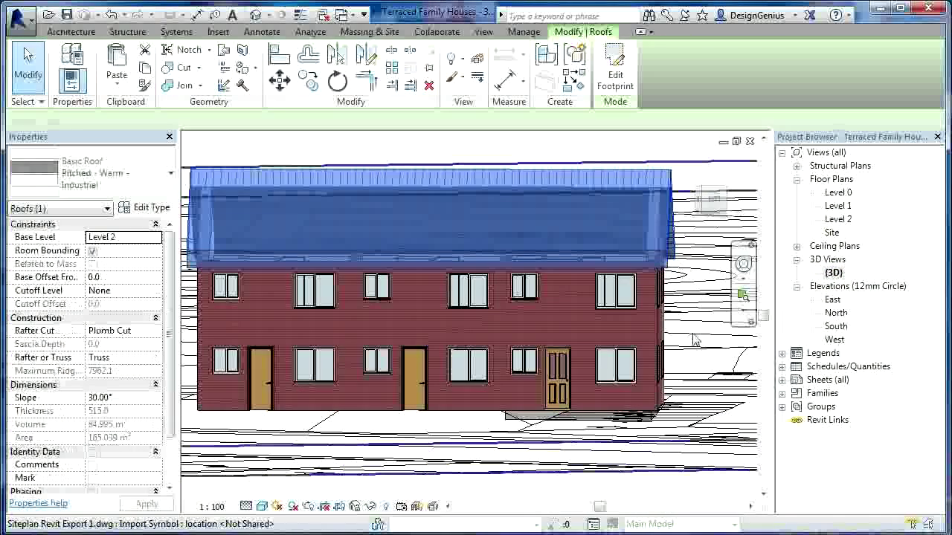
middle_drag(691, 336, 667, 423)
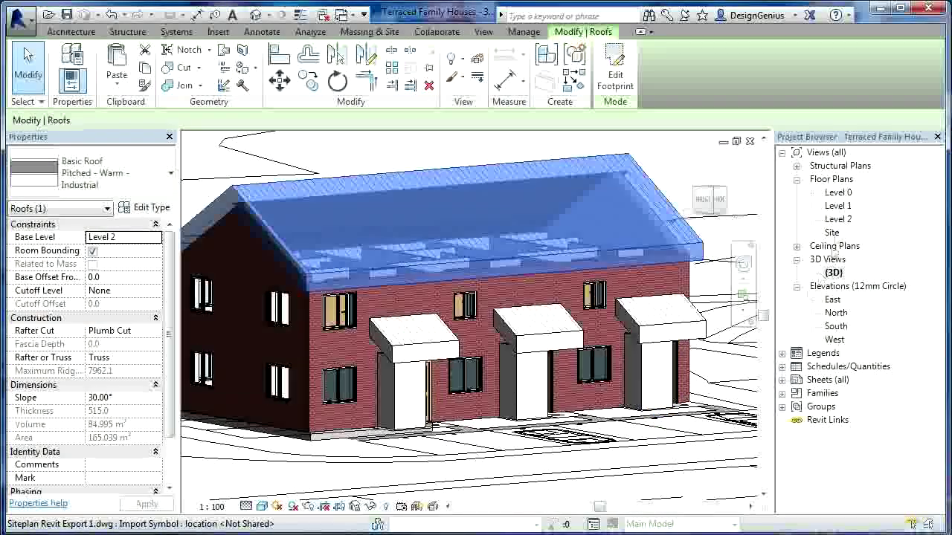
- Reopen the Level 1 plan and zoom in on the upper-floor layout
double_click(838, 206)
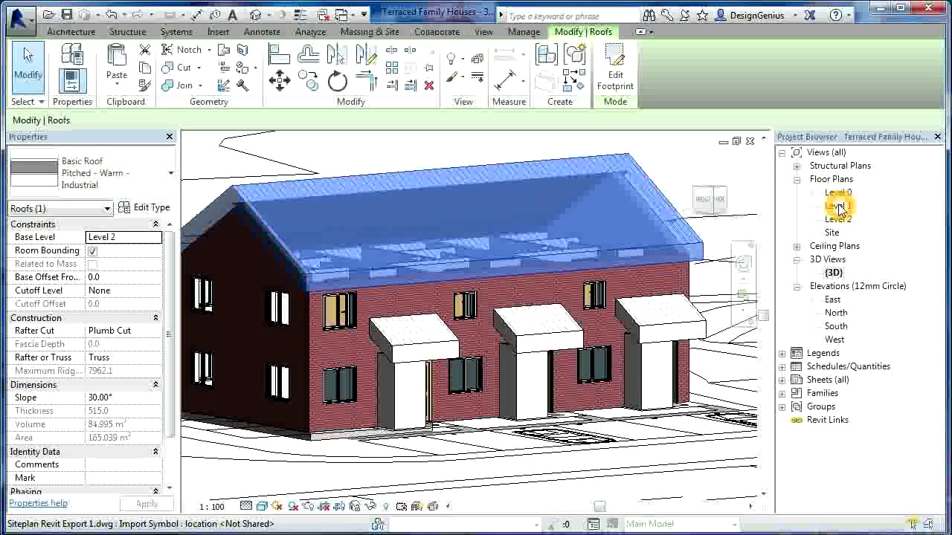
click(685, 403)
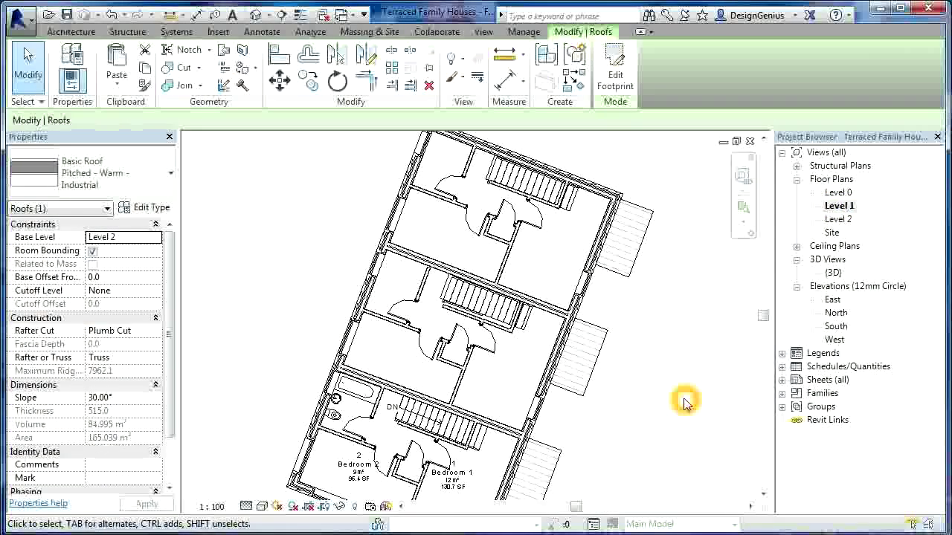
scroll(653, 336, down, 2)
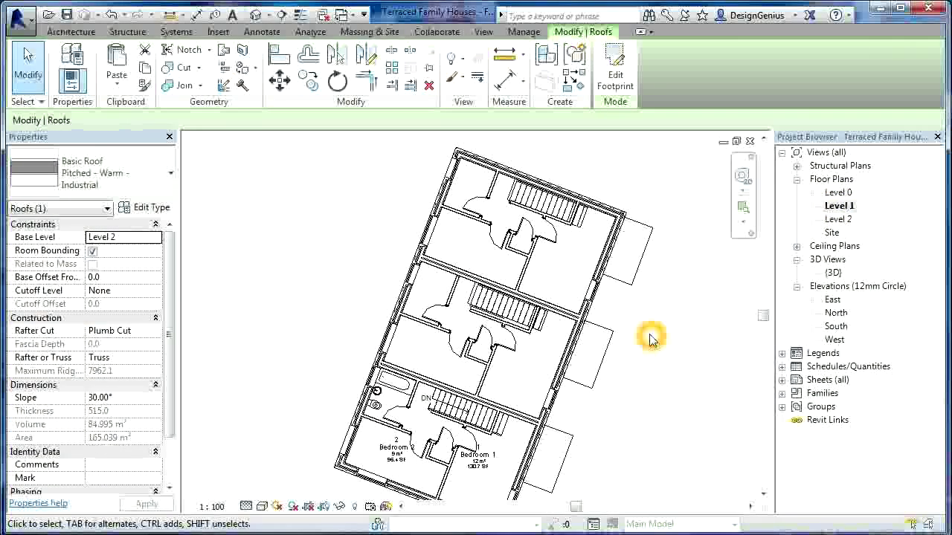
scroll(644, 389, down, 1)
scroll(589, 485, up, 2)
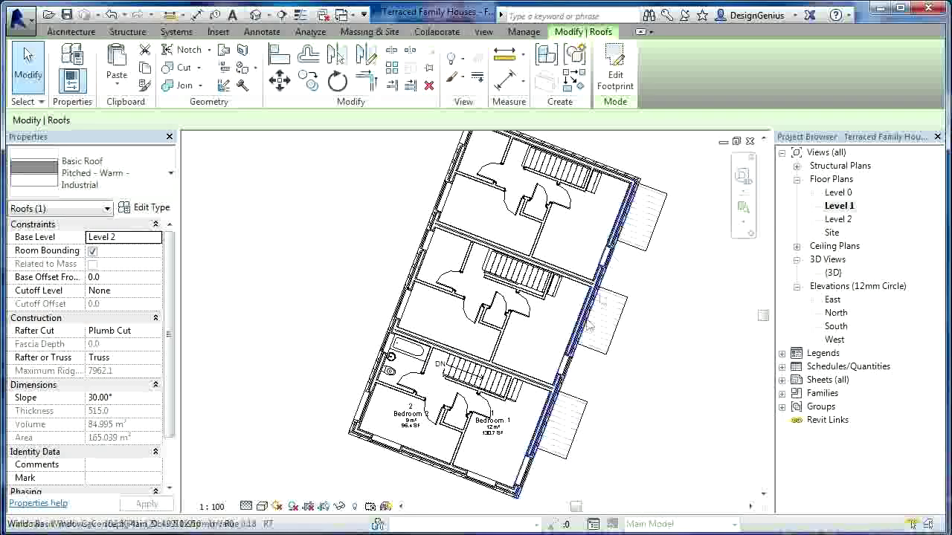
click(523, 476)
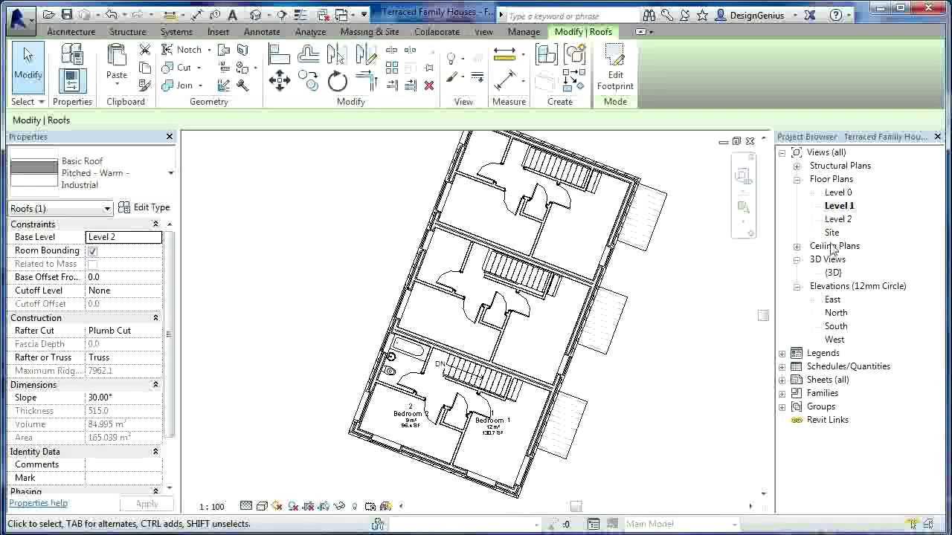
- In 3D, face the front and delete the two small upper-floor windows, then select the right ground-floor window
double_click(833, 272)
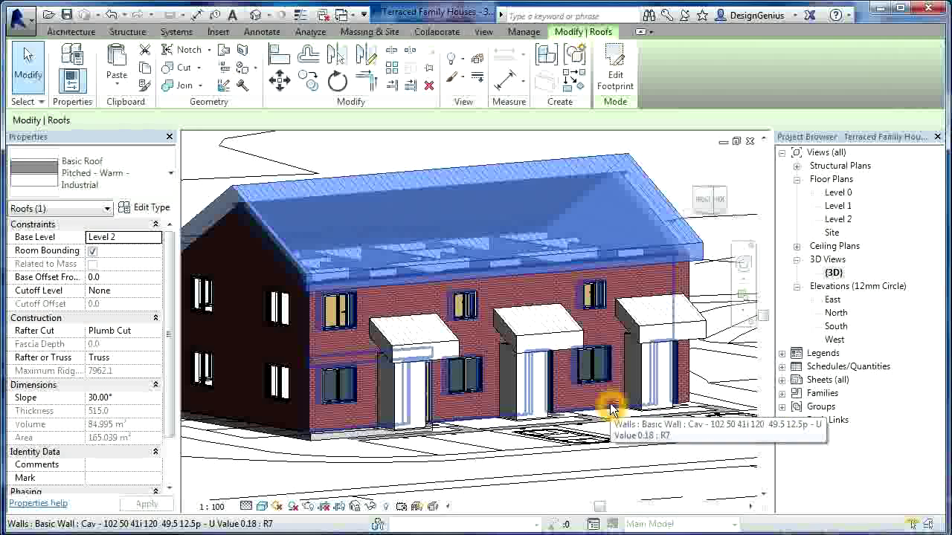
shift+middle_drag(610, 407, 402, 305)
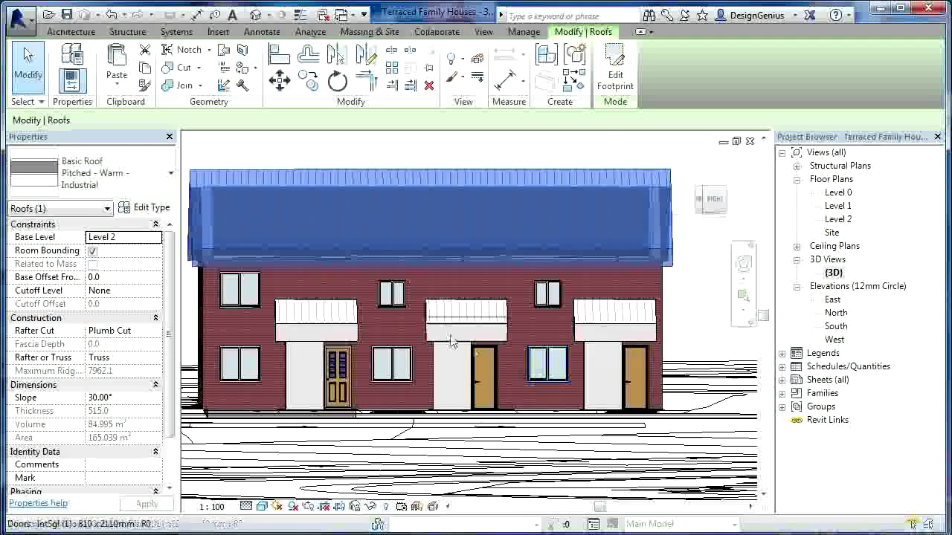
click(394, 297)
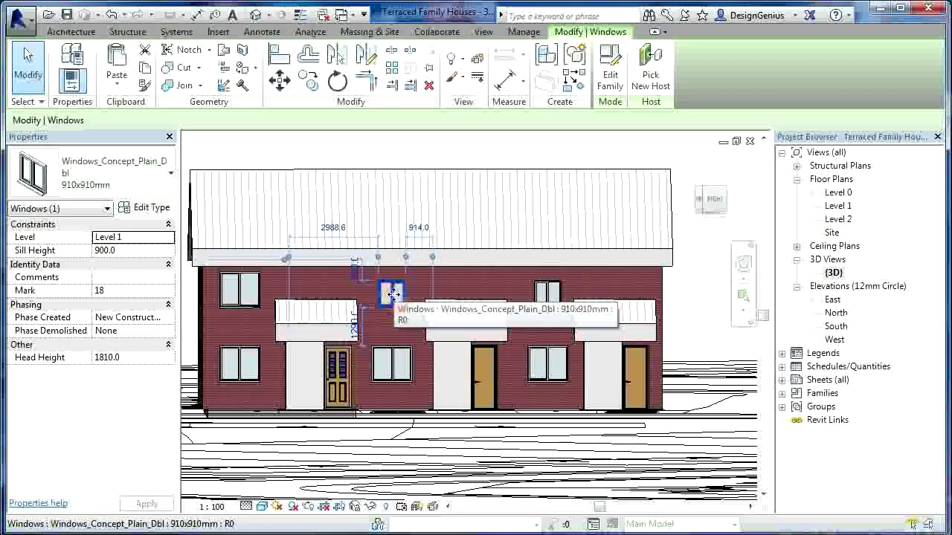
key(Escape)
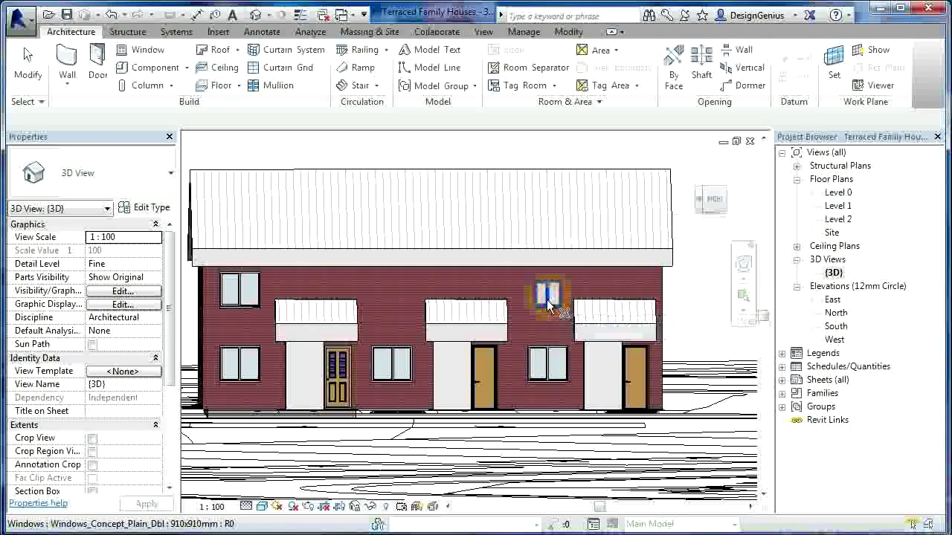
click(548, 304)
key(Delete)
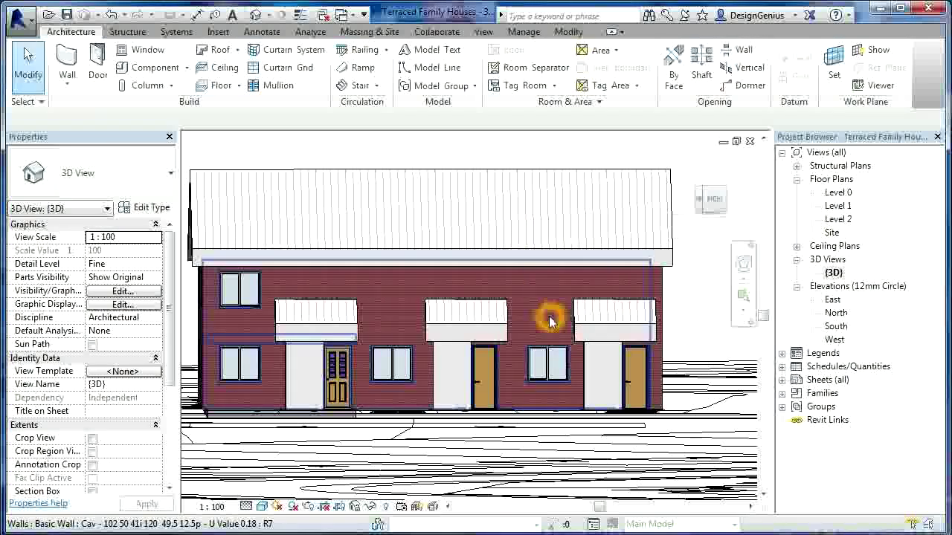
click(550, 370)
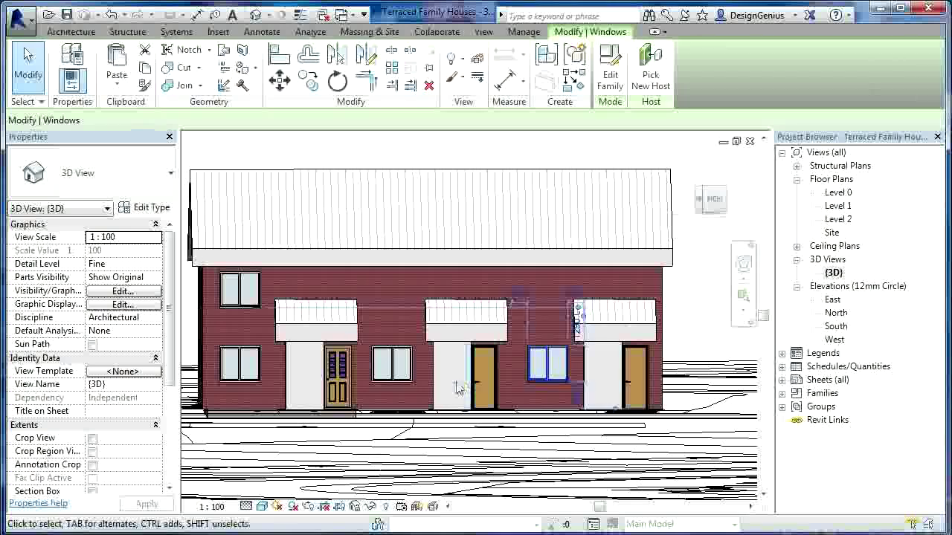
- Copy the middle and right ground-floor windows, then paste them aligned to Level 1 directly above
click(406, 371)
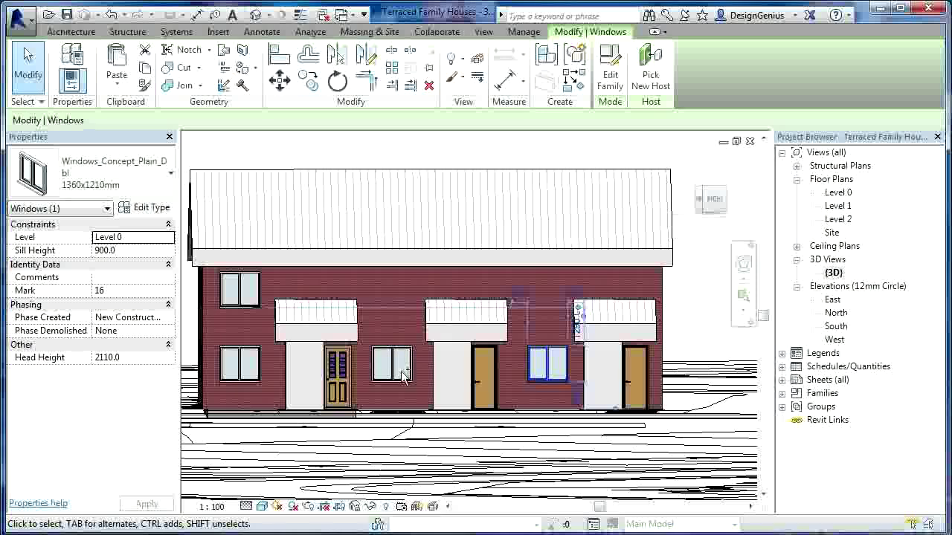
ctrl+click(402, 373)
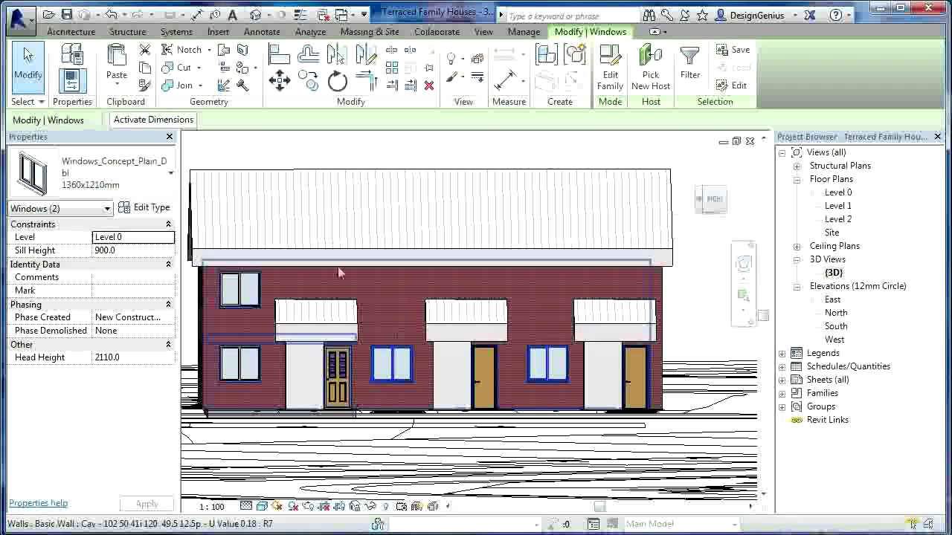
click(145, 73)
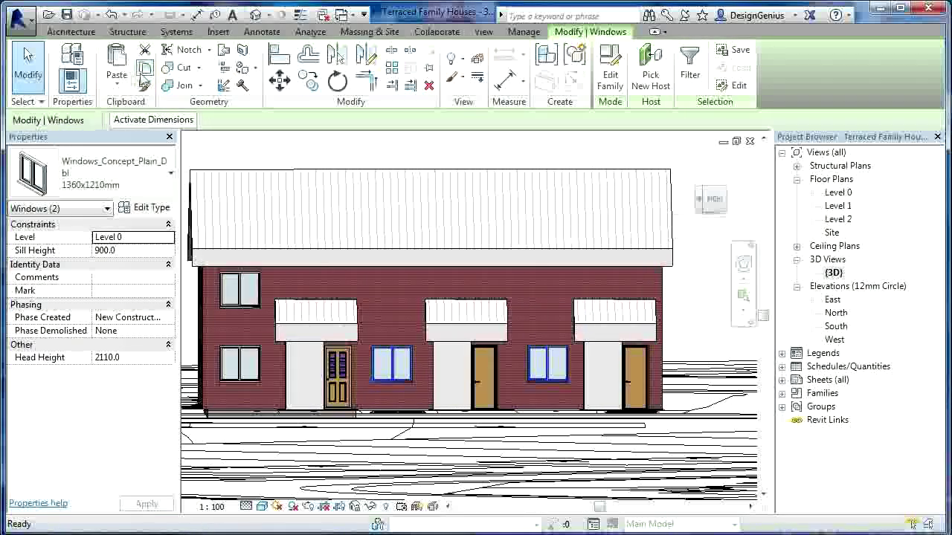
click(118, 80)
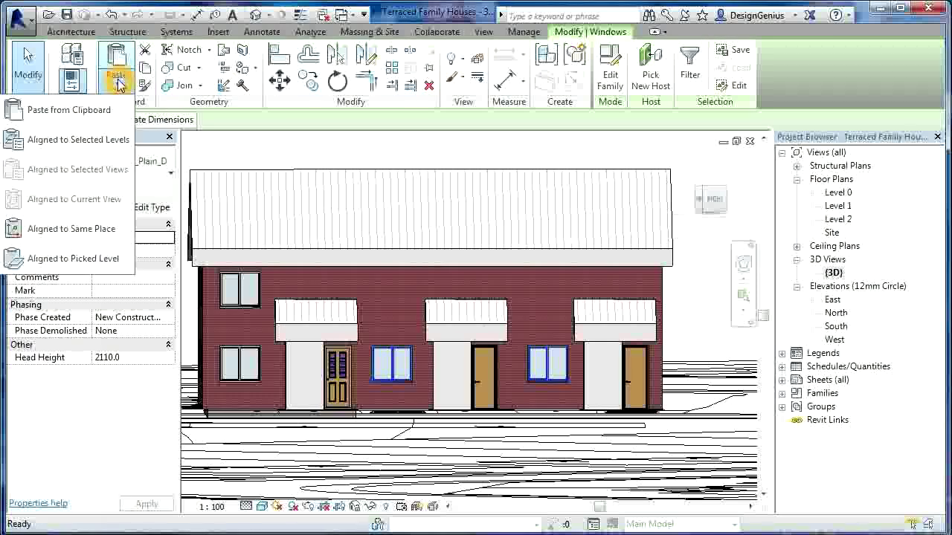
click(34, 139)
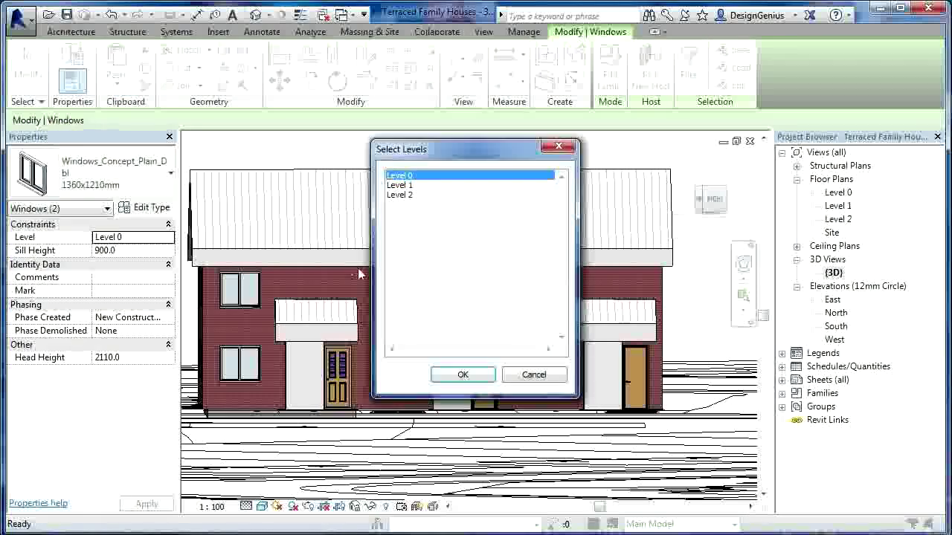
click(399, 186)
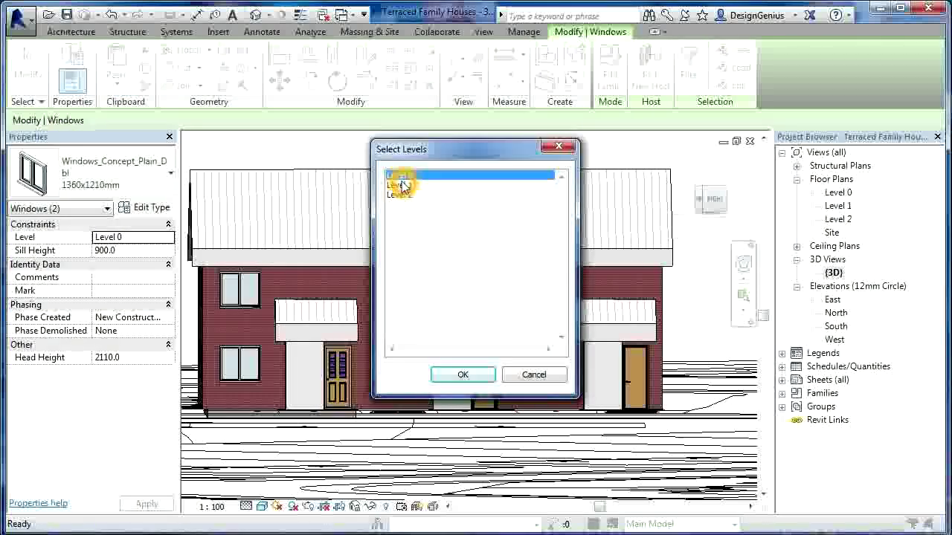
click(463, 375)
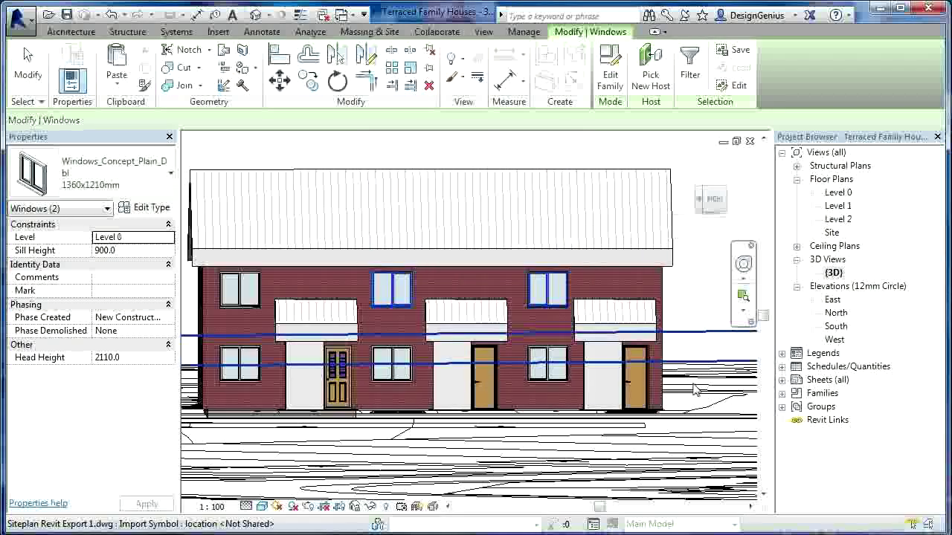
click(699, 385)
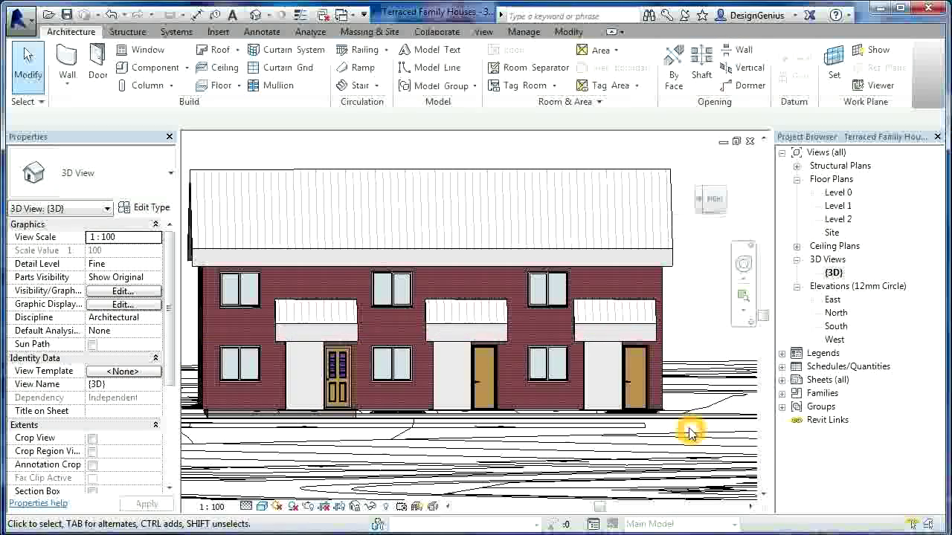
- Orbit the terrace into a perspective view, then switch to the Level 0 floor plan
shift+middle_drag(691, 423, 663, 442)
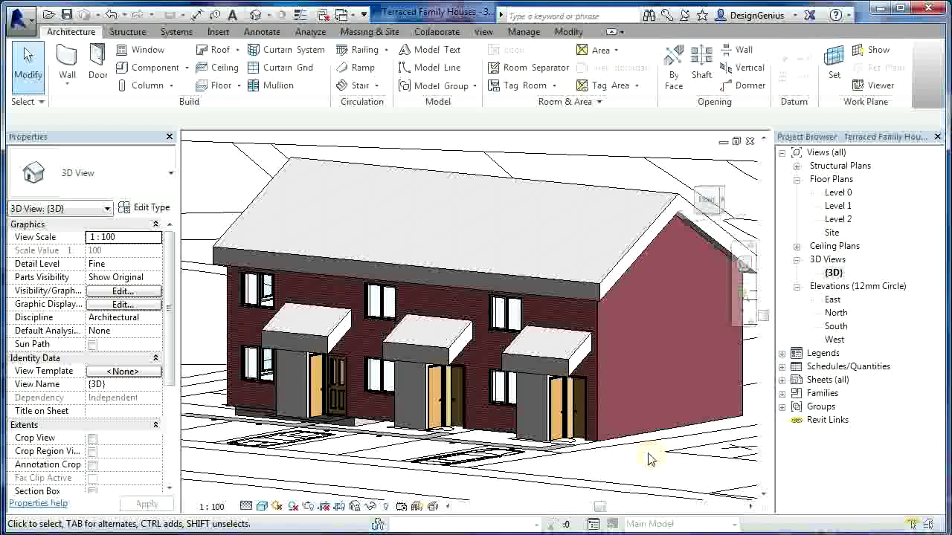
click(839, 193)
double_click(840, 193)
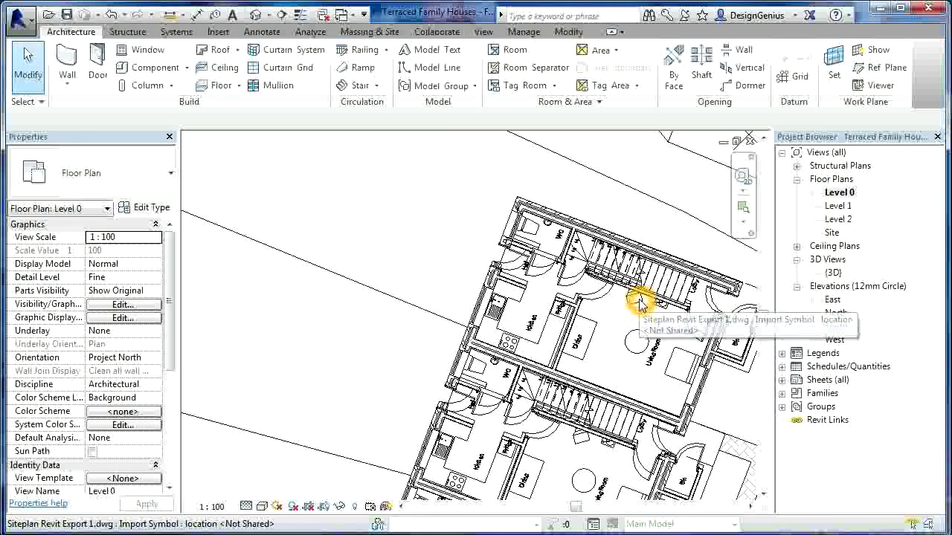
- Zoom out the Level 0 plan to show the whole site and parking, then start the Wall tool
scroll(436, 233, down, 4)
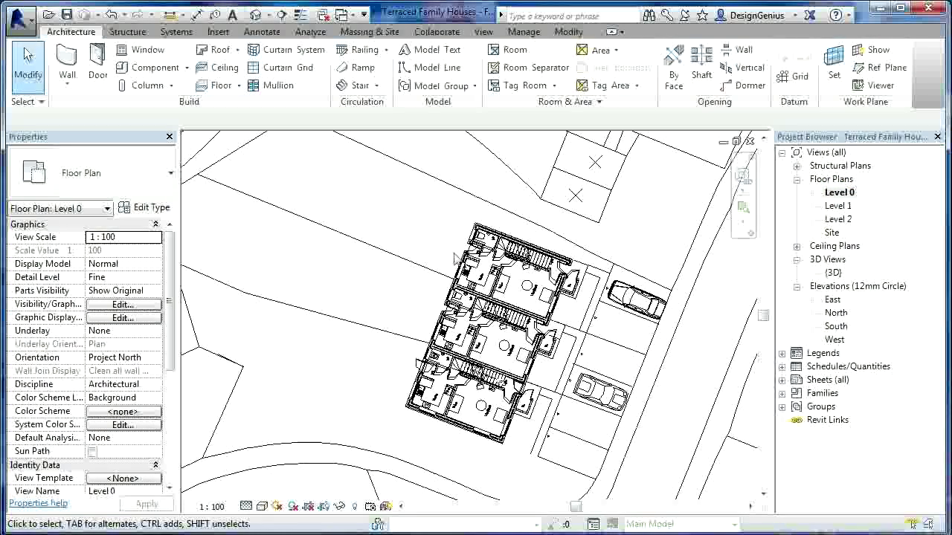
scroll(580, 357, down, 1)
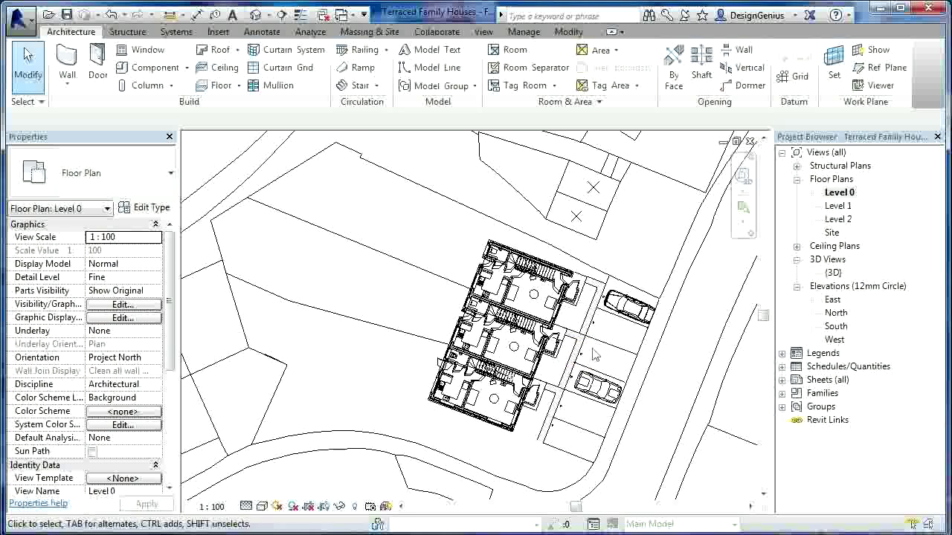
click(602, 349)
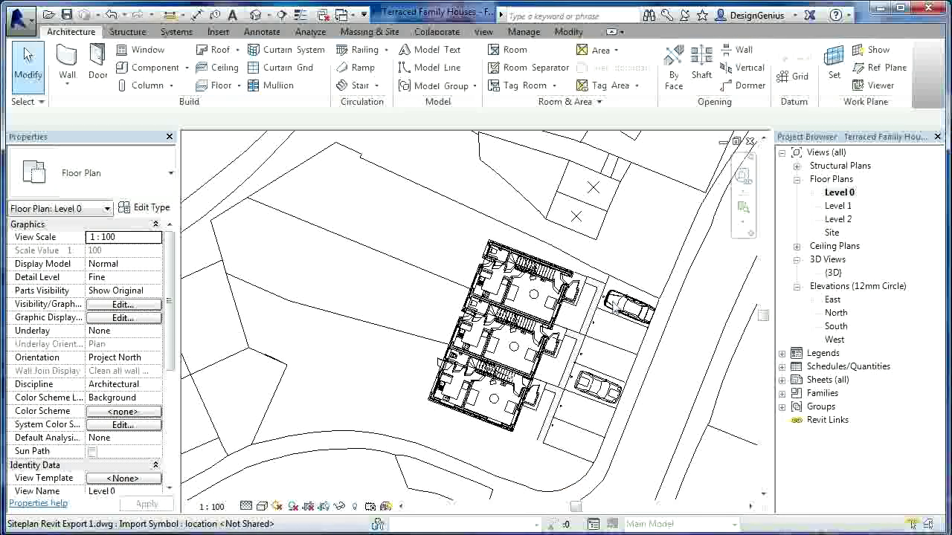
click(625, 352)
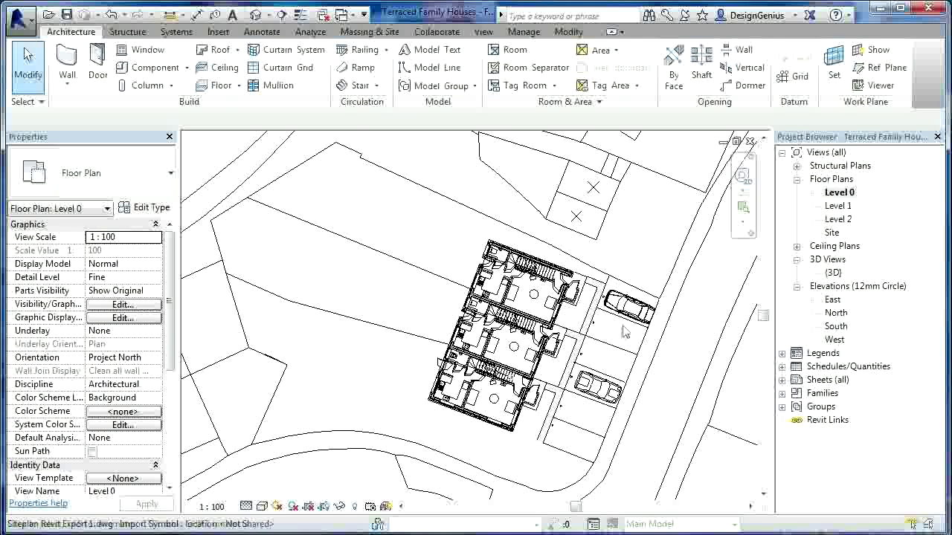
click(622, 324)
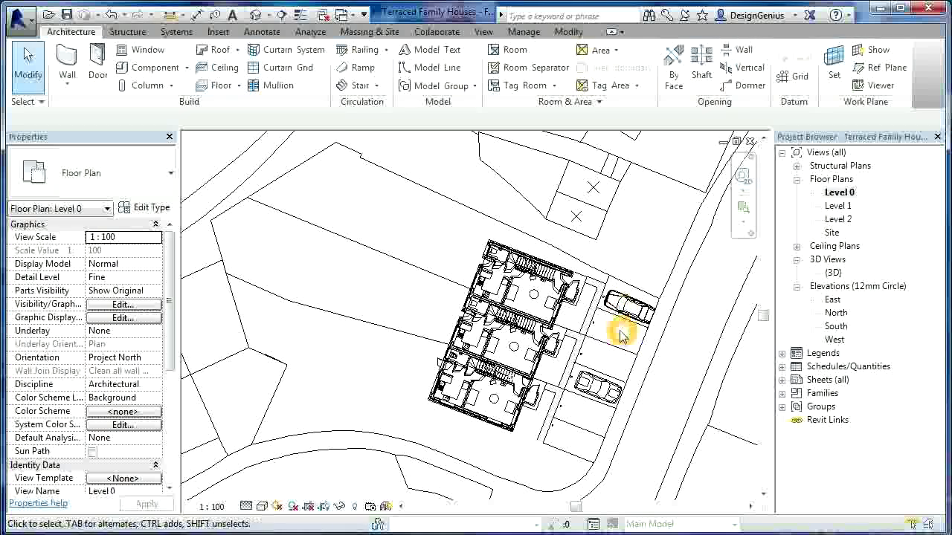
click(570, 446)
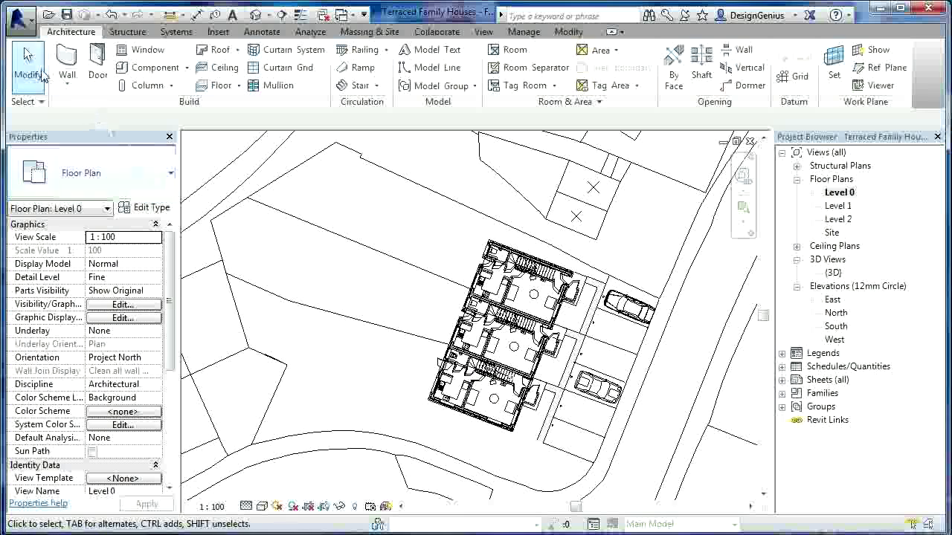
click(68, 58)
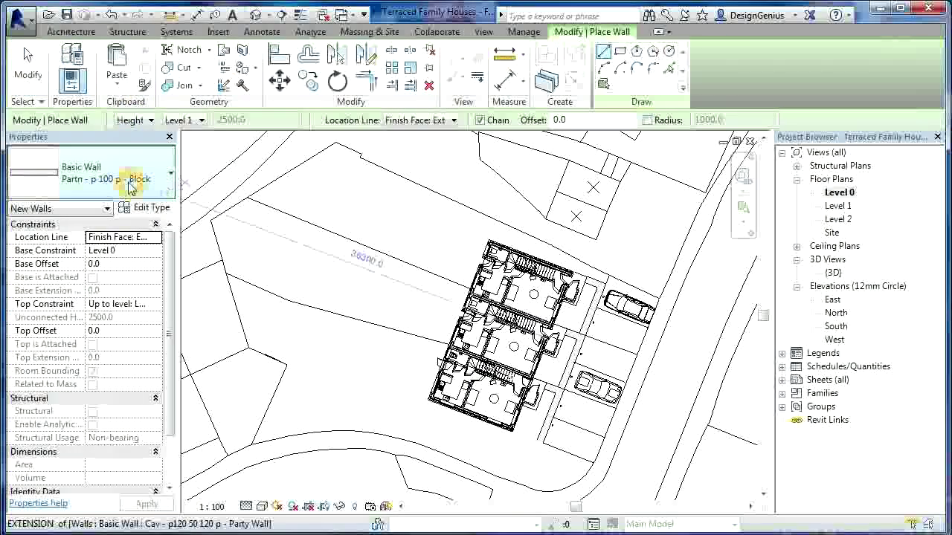
- Duplicate the Partn - p 100 p - Block wall type as 'Site Fence' and open its structure layers
click(55, 173)
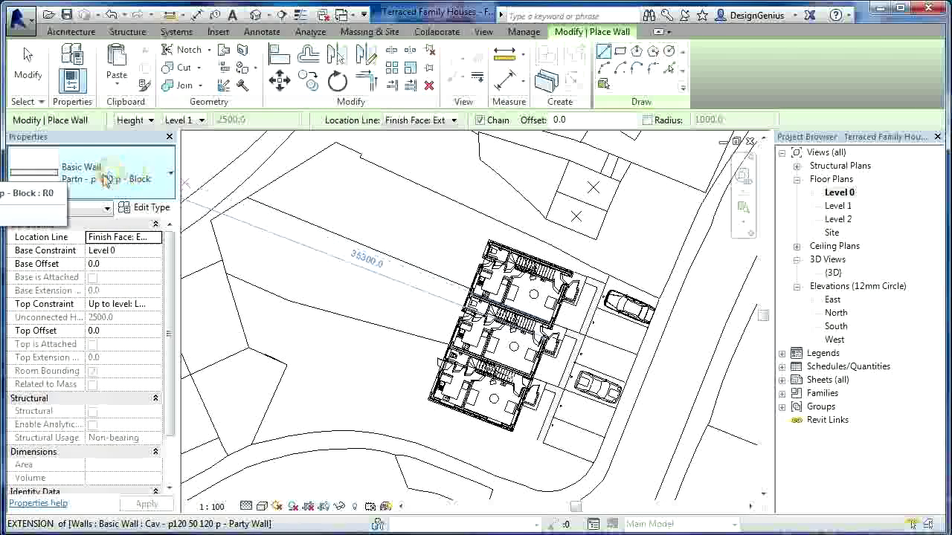
click(126, 188)
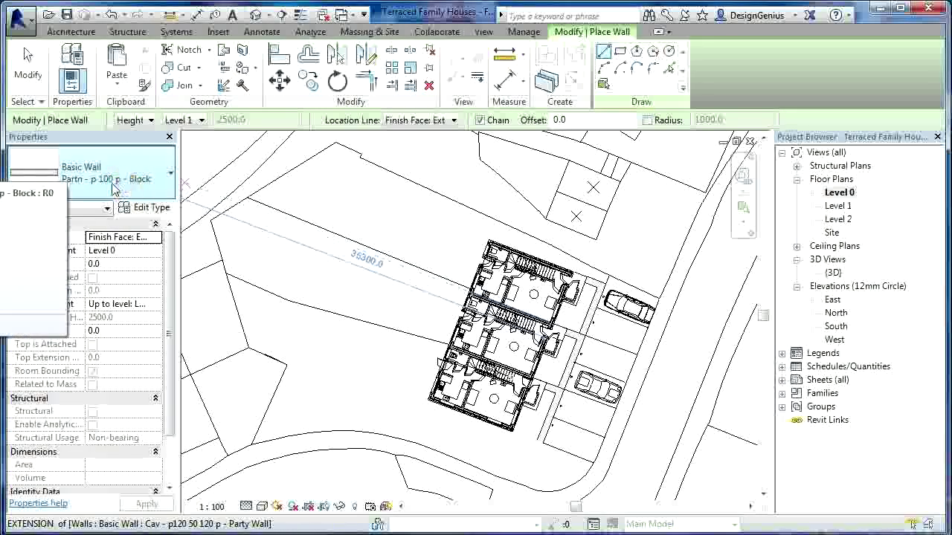
click(159, 211)
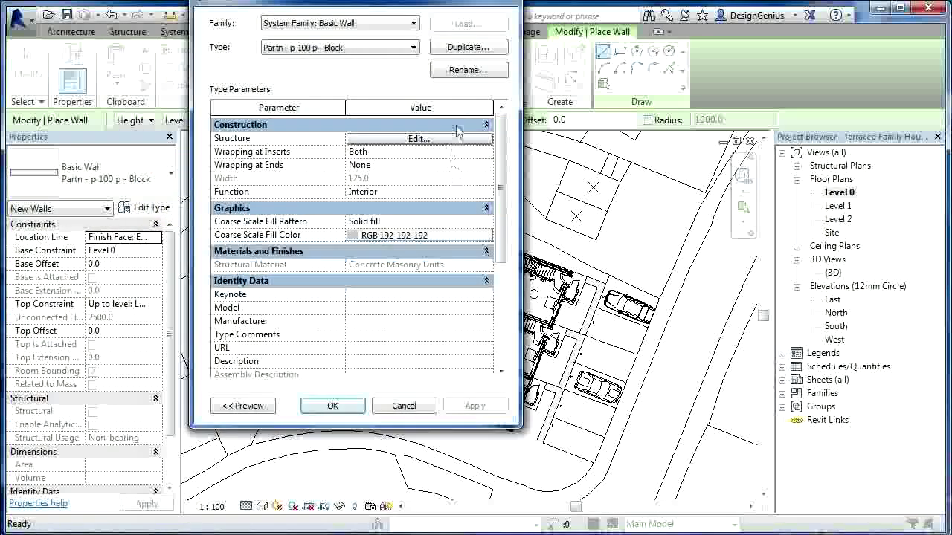
click(464, 47)
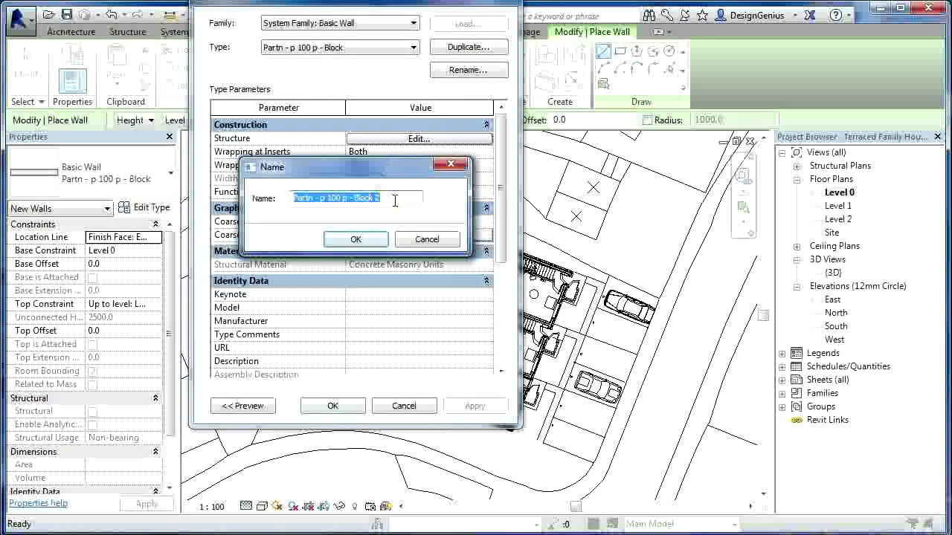
click(396, 200)
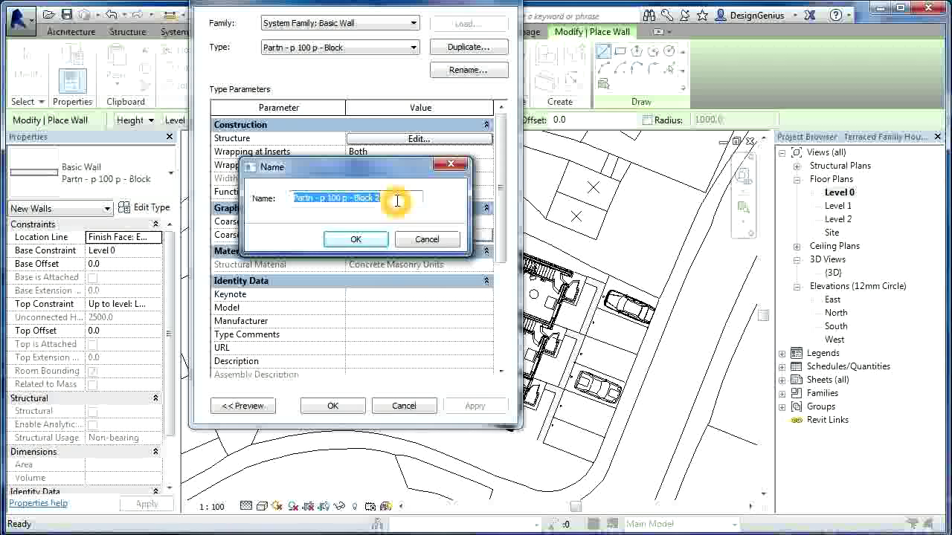
text(Site Fence)
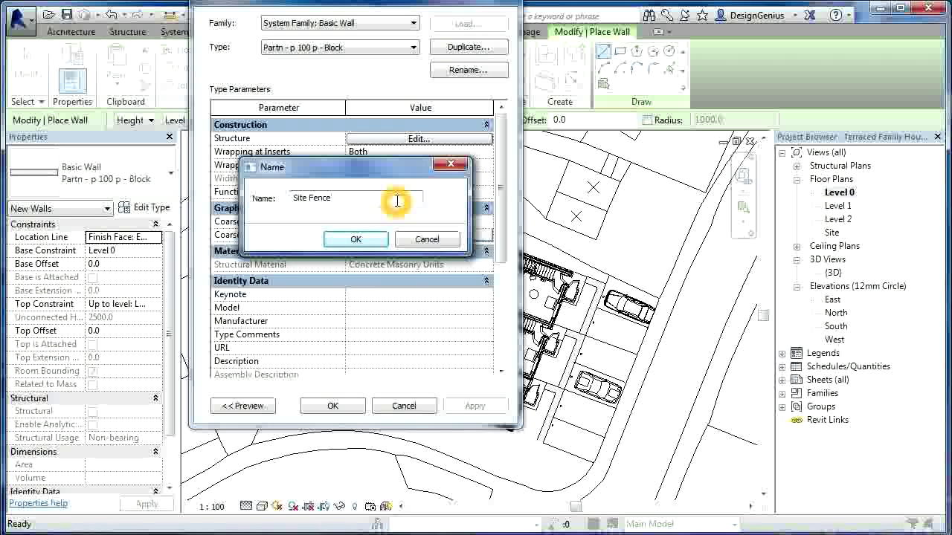
click(361, 242)
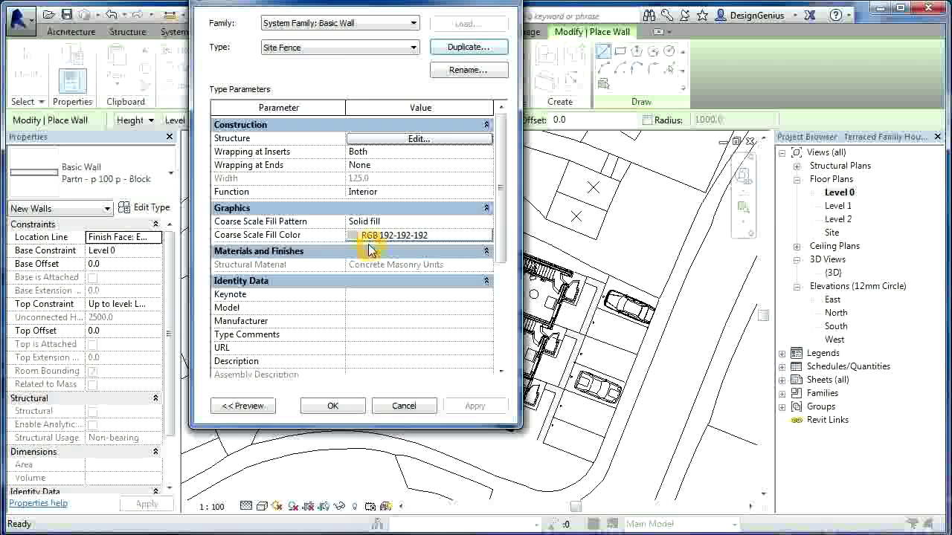
click(418, 139)
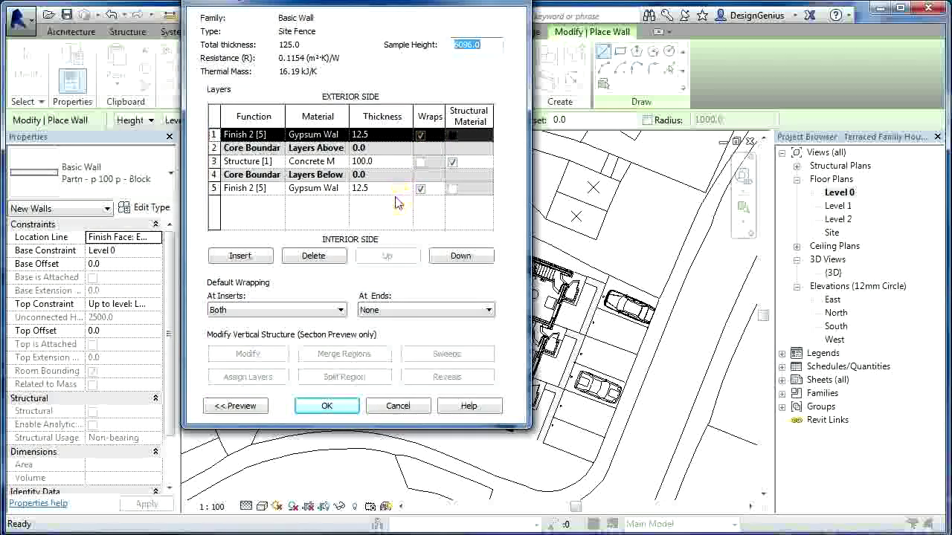
- Delete both Gypsum Wall finish layers from Site Fence and browse the structure layer's material
click(214, 135)
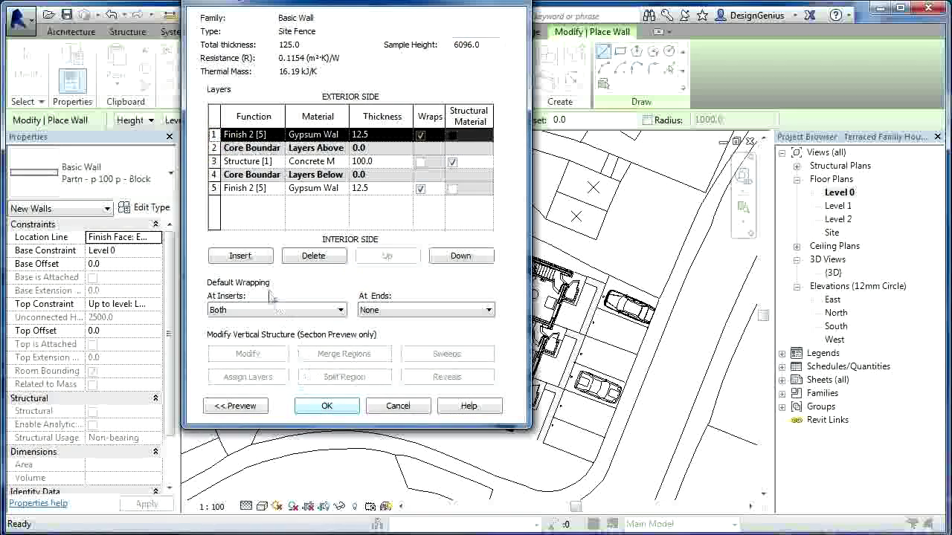
click(314, 257)
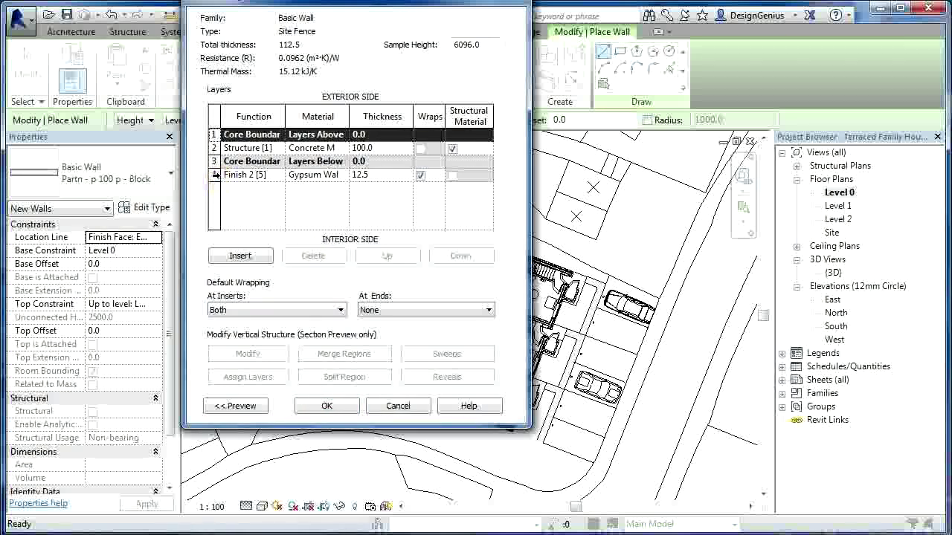
click(214, 174)
click(314, 256)
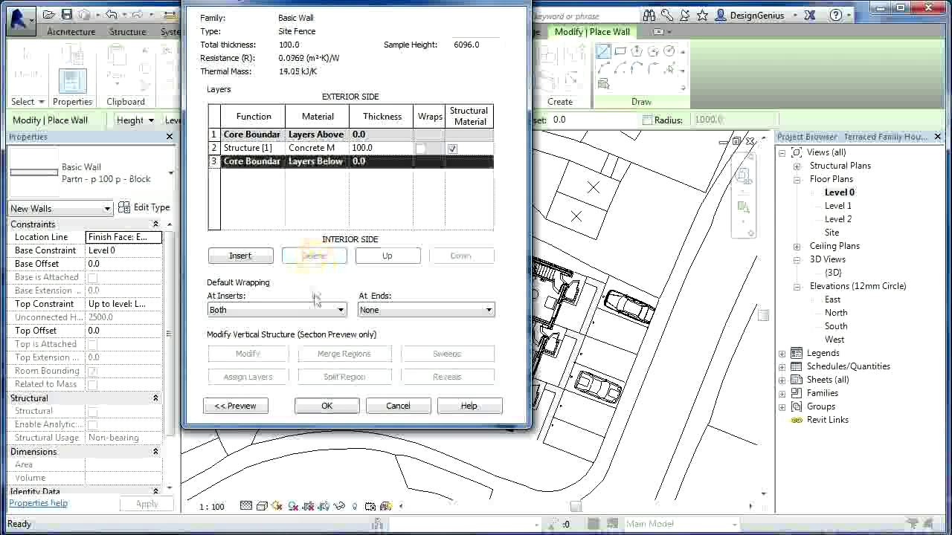
click(309, 148)
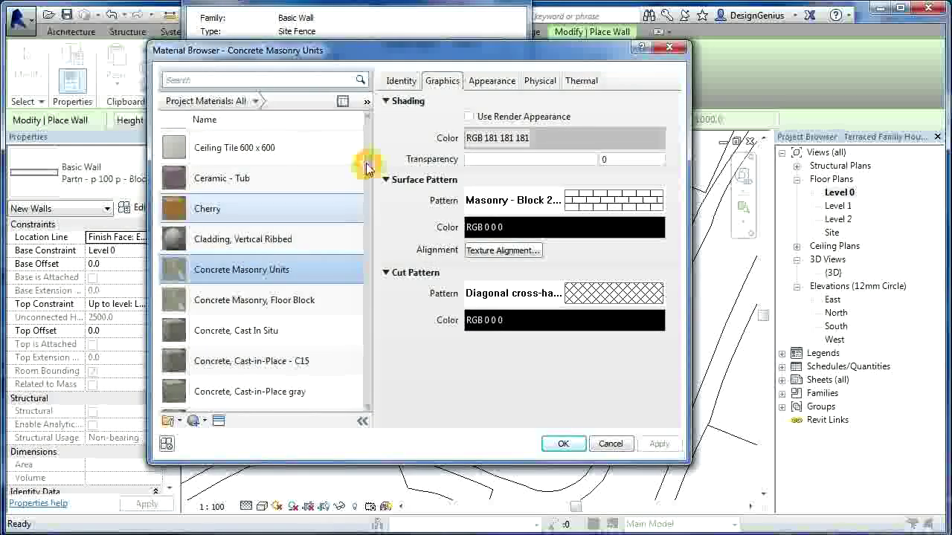
- Replace Concrete with Wood as the Site Fence structure layer material
drag(365, 159, 359, 361)
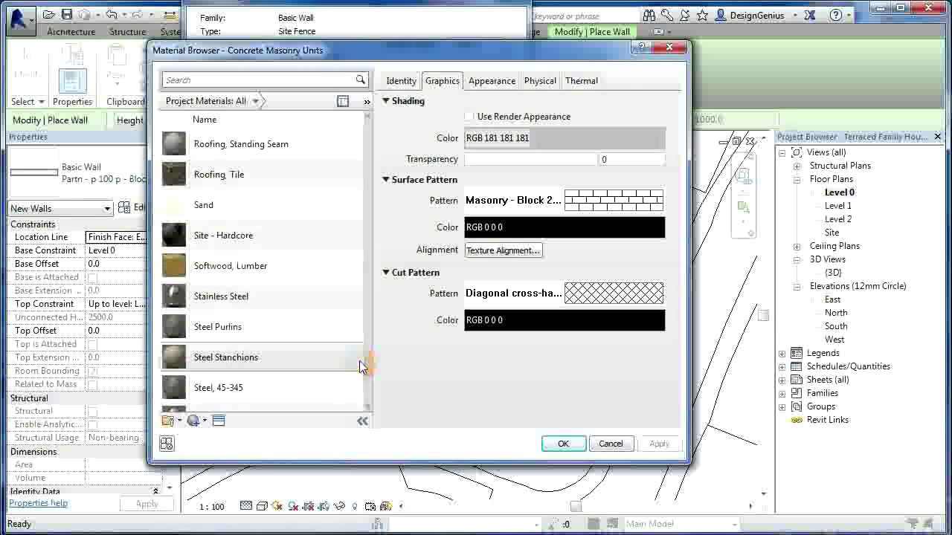
scroll(368, 372, down, 2)
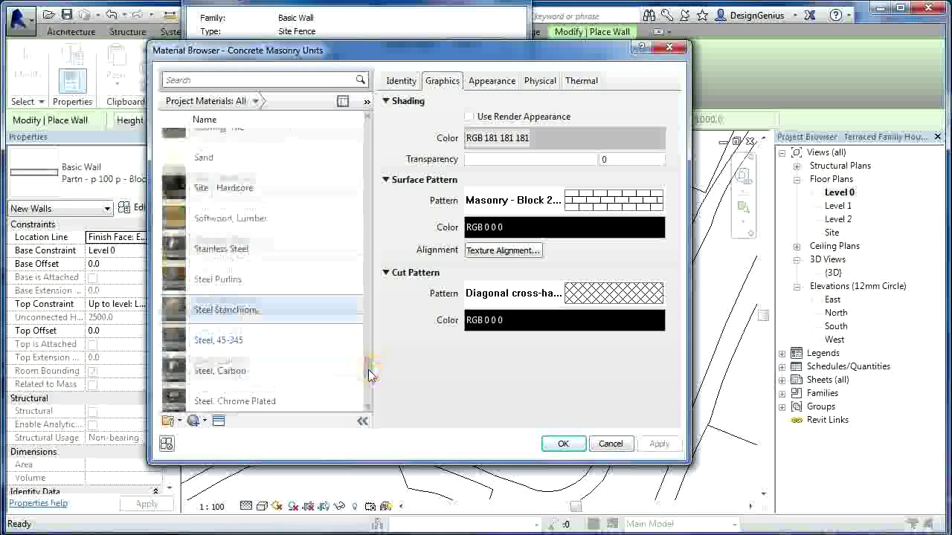
click(261, 204)
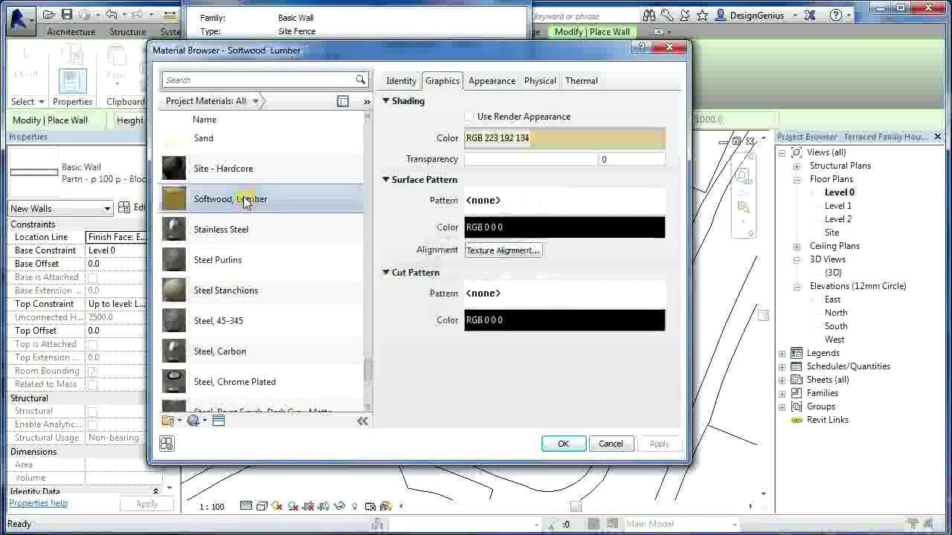
drag(369, 368, 368, 392)
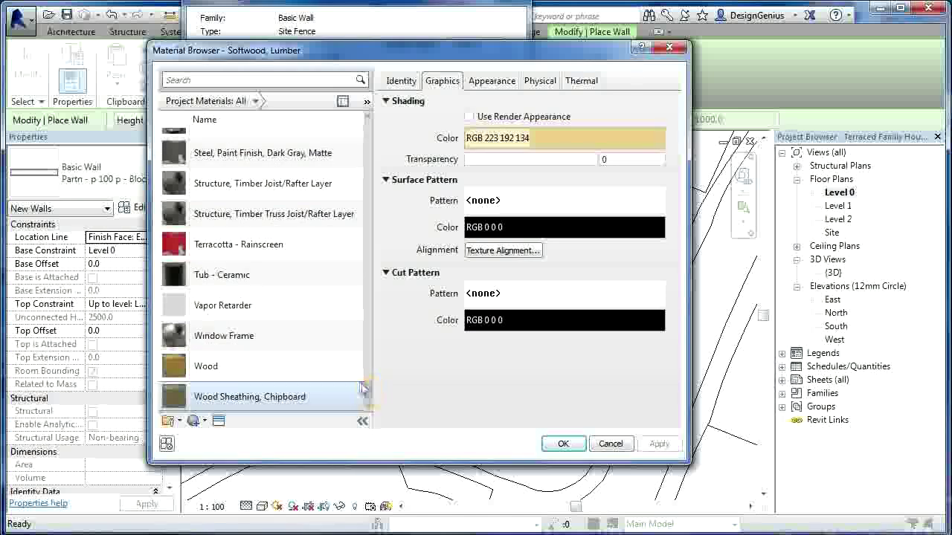
click(216, 369)
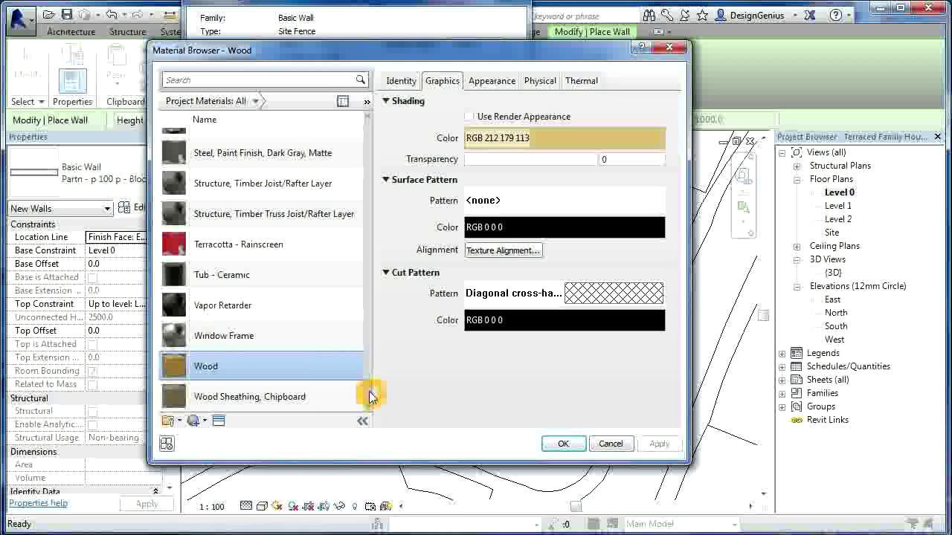
drag(368, 397, 371, 355)
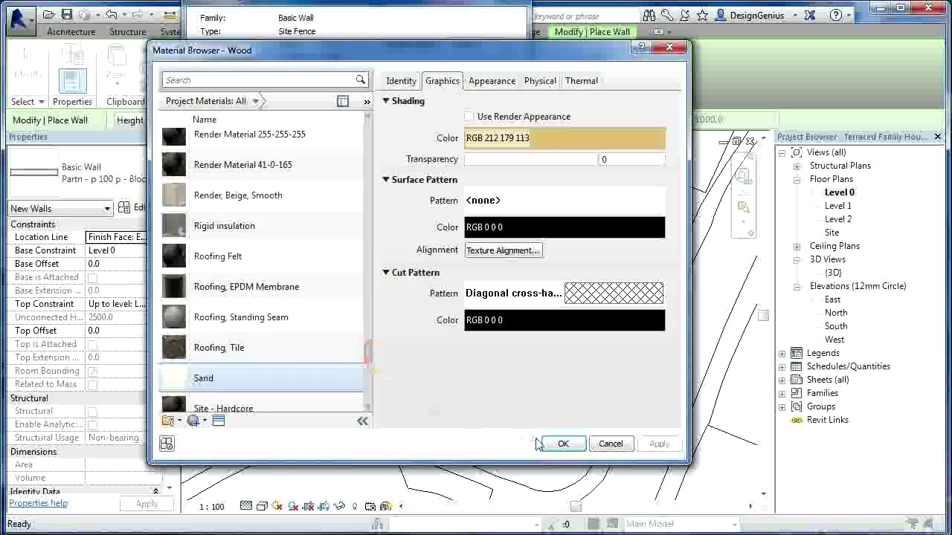
click(564, 444)
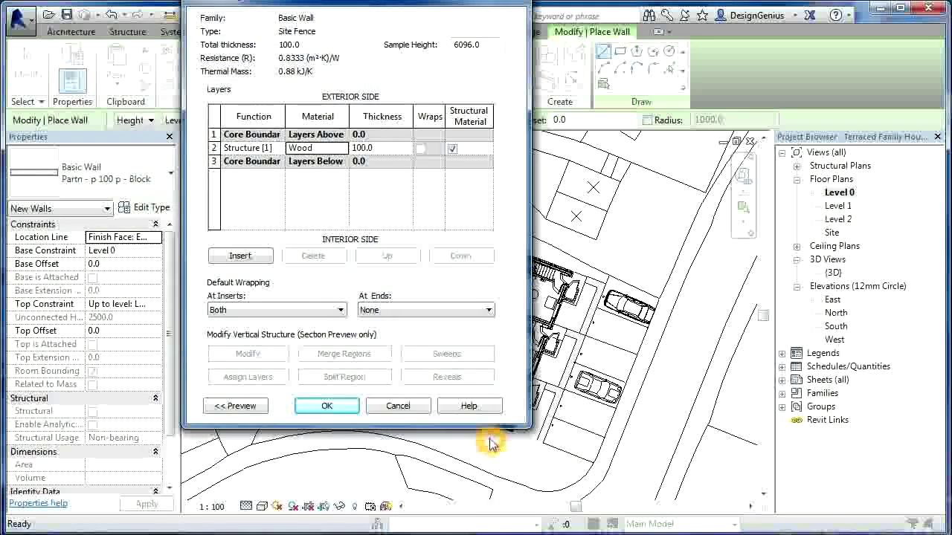
- Set the Wood structure layer thickness to 12.5 and apply the assembly changes
click(376, 150)
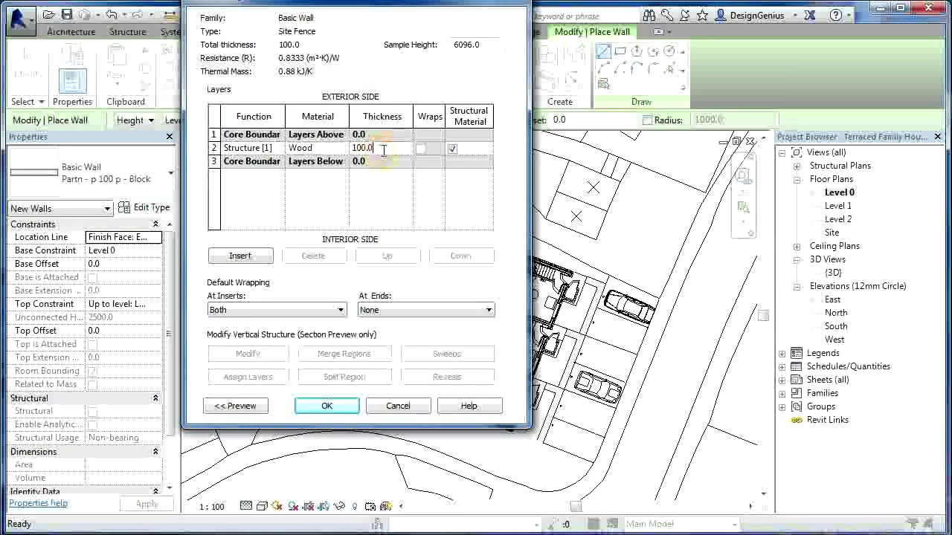
click(407, 241)
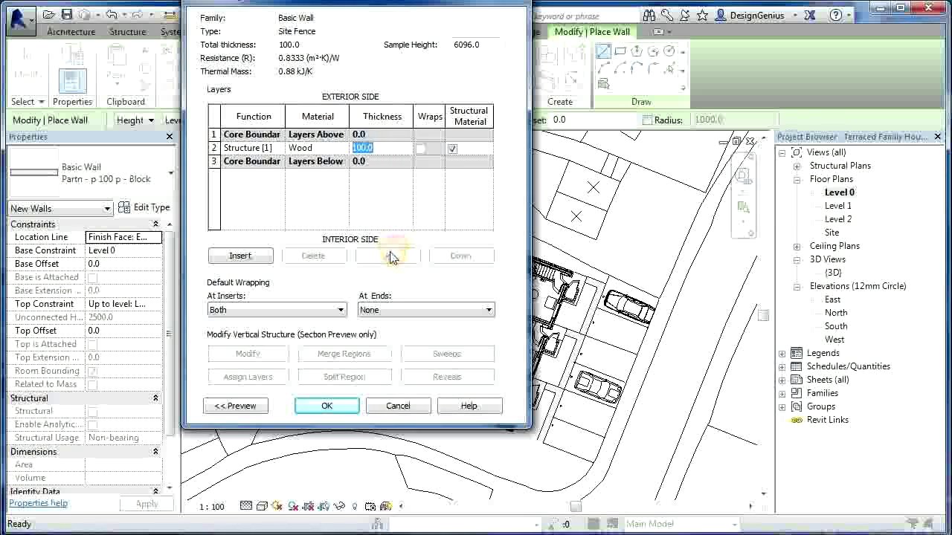
click(390, 260)
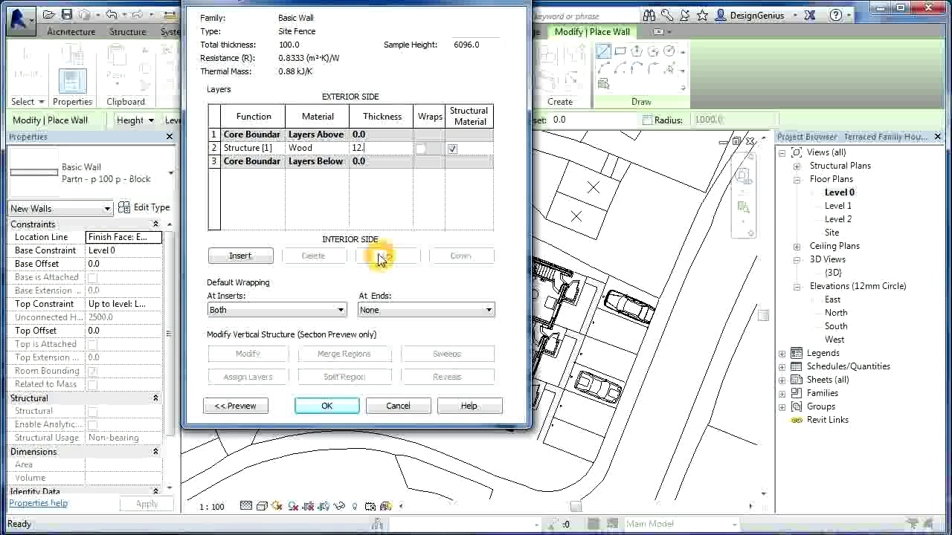
text(5)
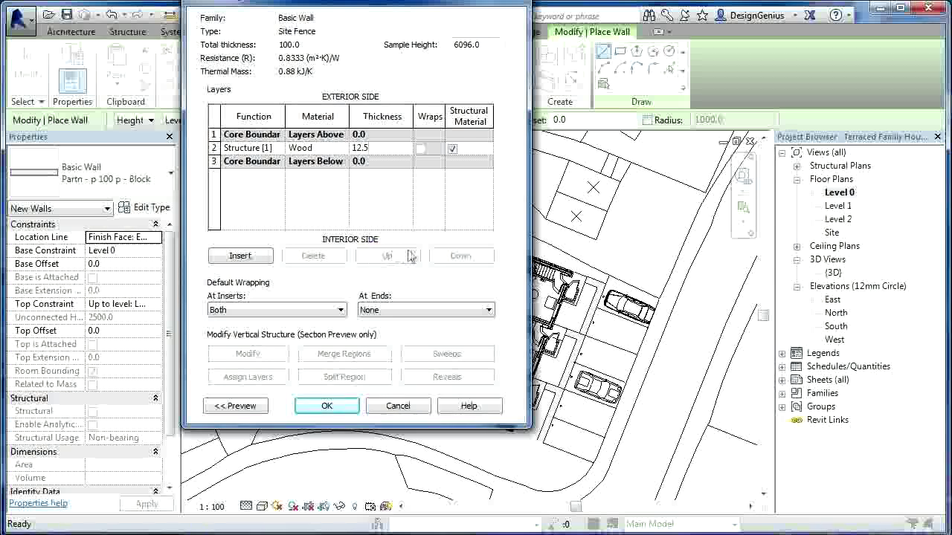
click(340, 412)
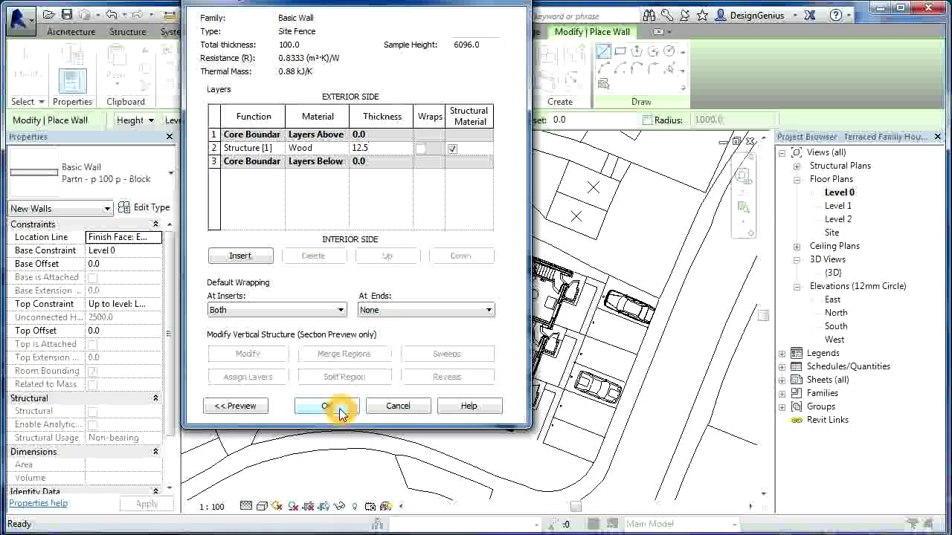
click(341, 412)
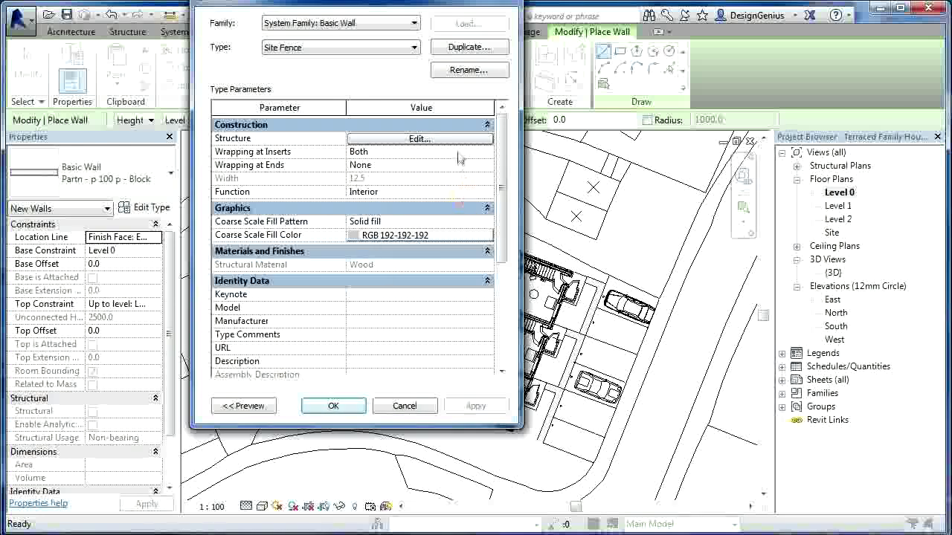
- Accept the Site Fence type properties, leaving Site Fence as the active wall type
click(452, 326)
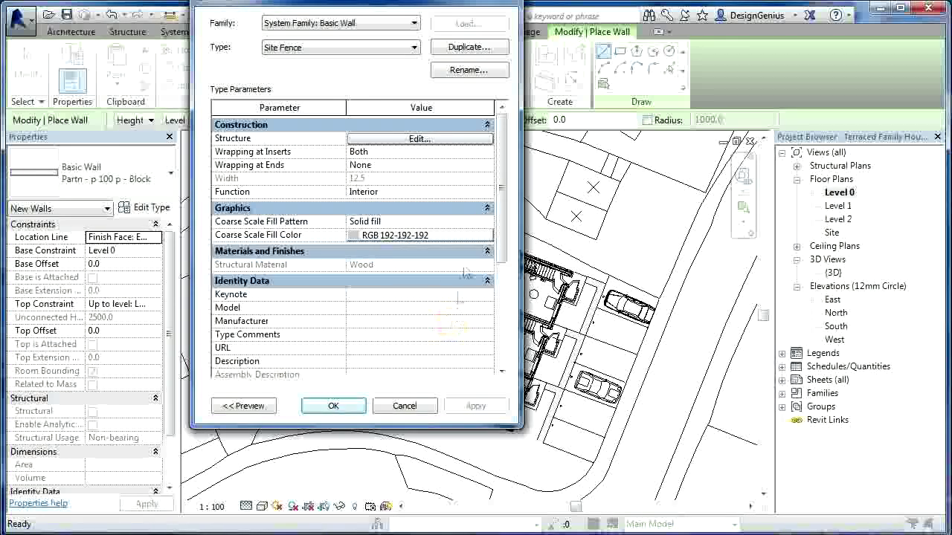
click(333, 407)
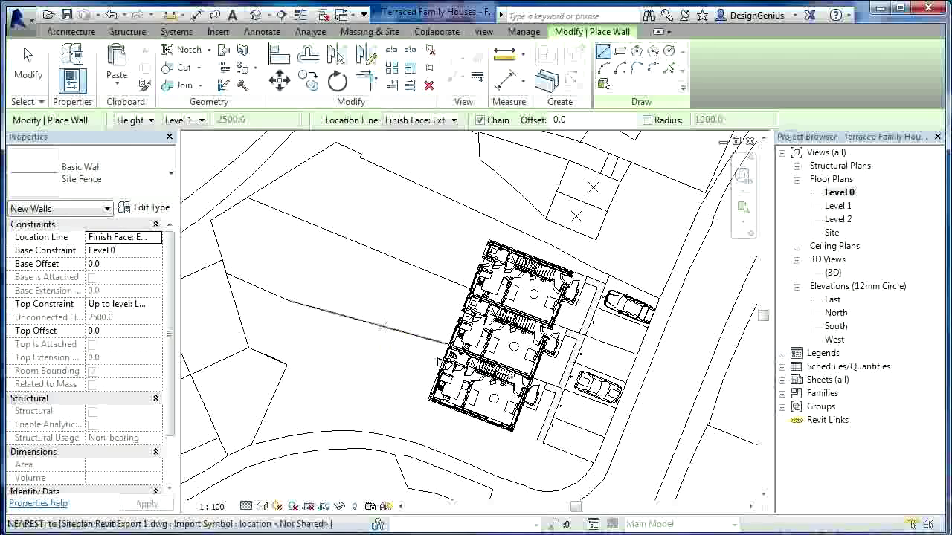
click(248, 348)
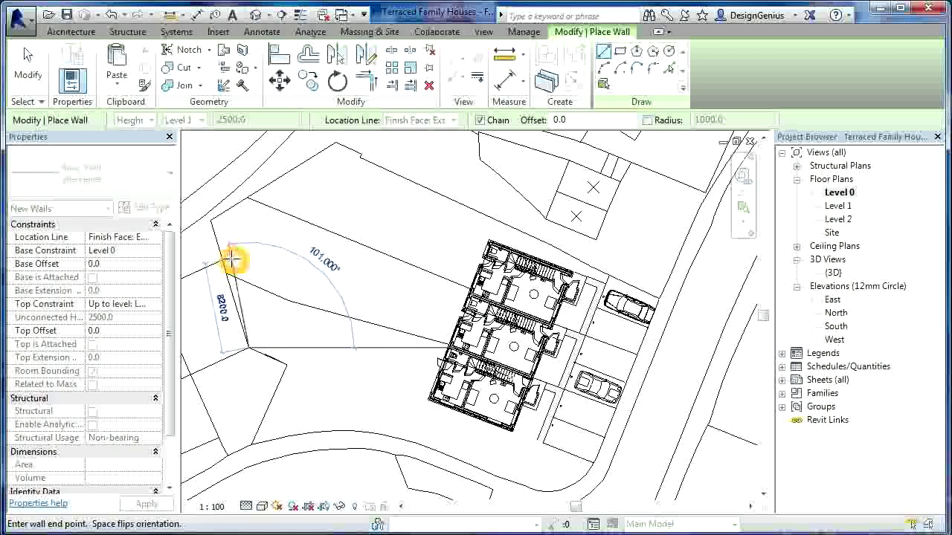
key(Escape)
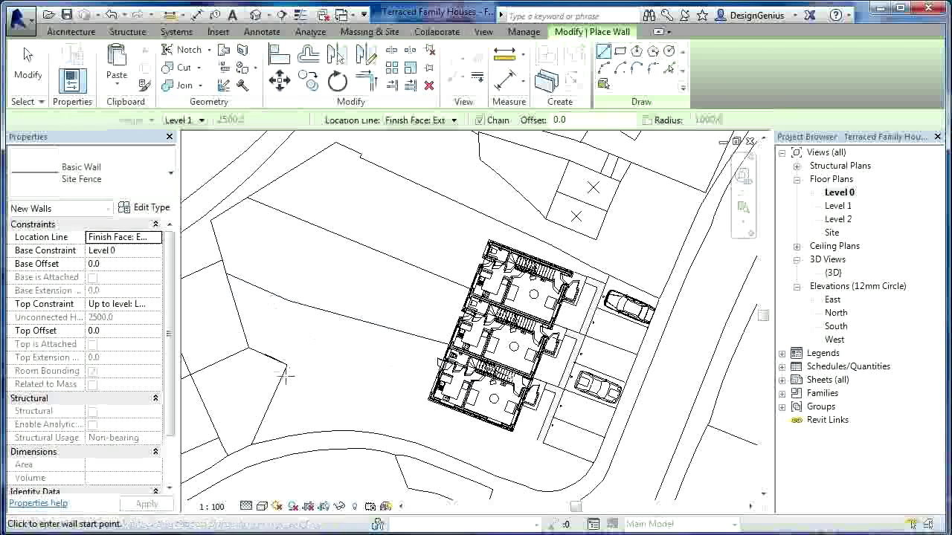
- Give Site Fence walls an Unconnected height of 1800 and start one at the left boundary corner
click(60, 33)
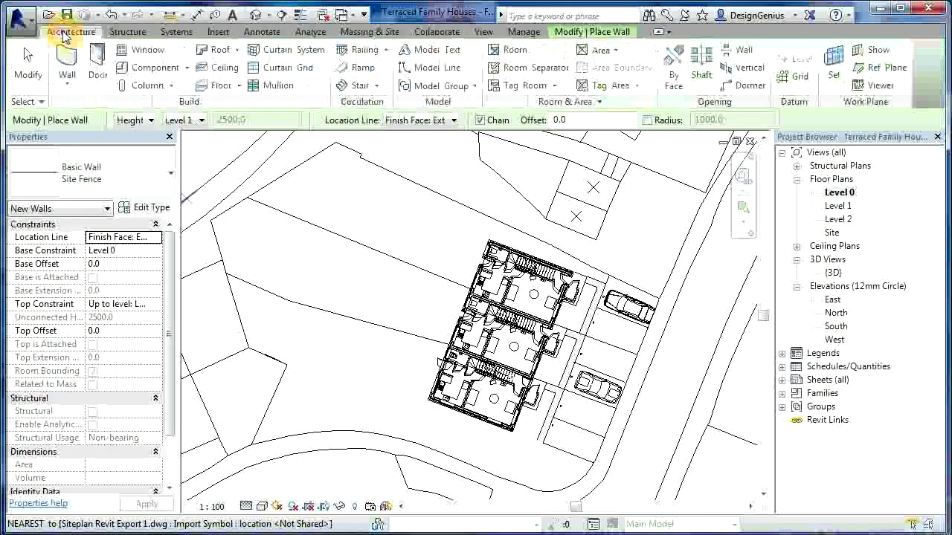
click(73, 78)
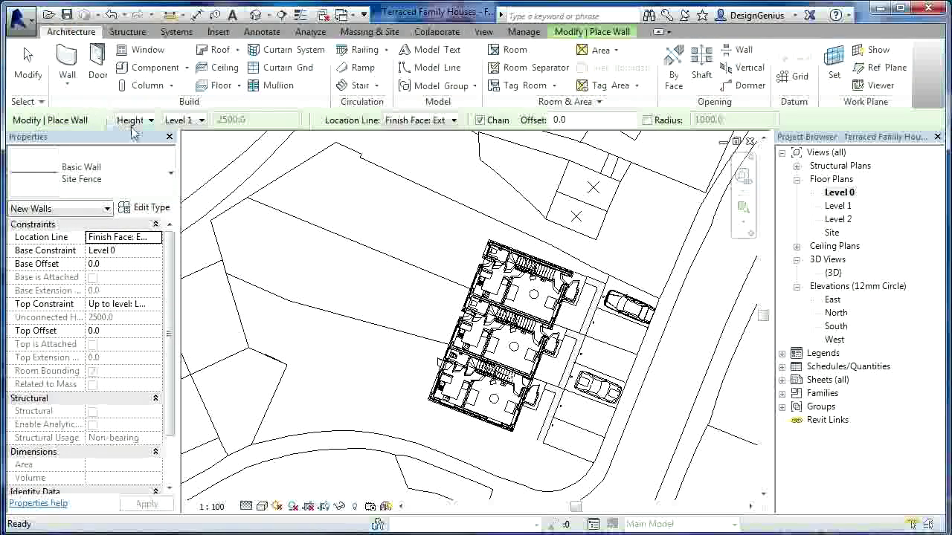
click(201, 121)
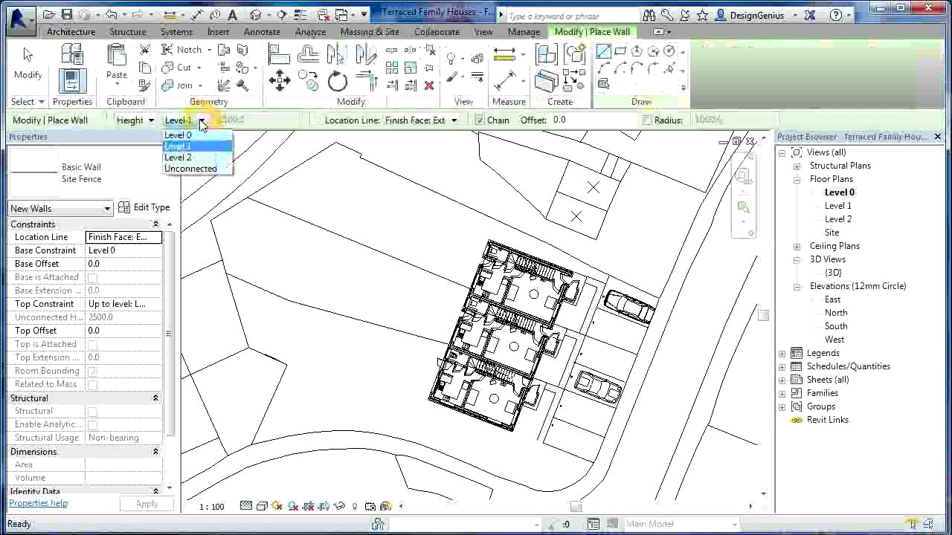
click(197, 170)
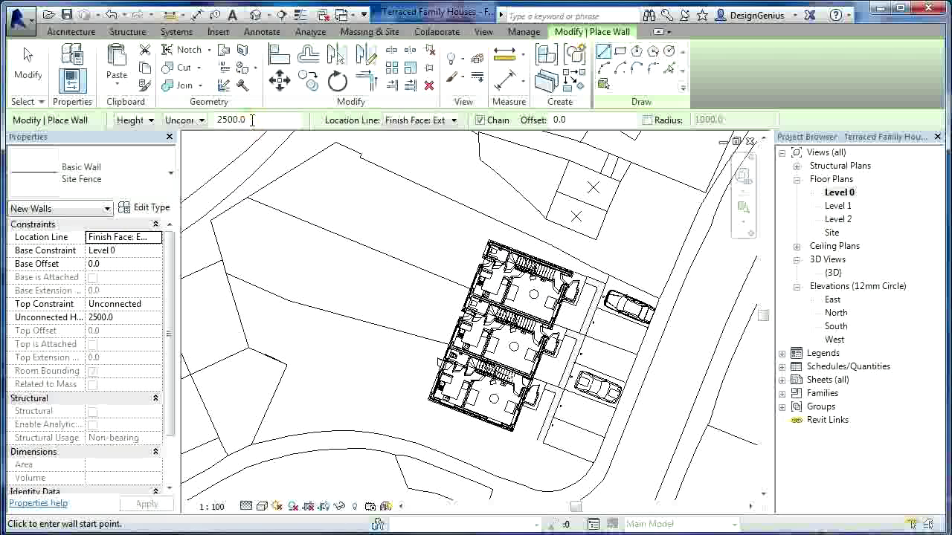
drag(246, 120, 228, 121)
text(1)
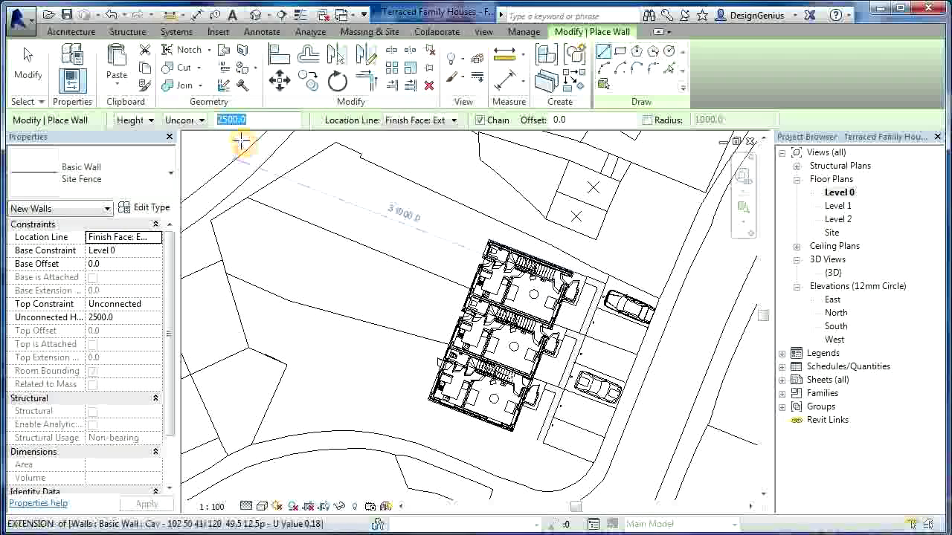
click(242, 150)
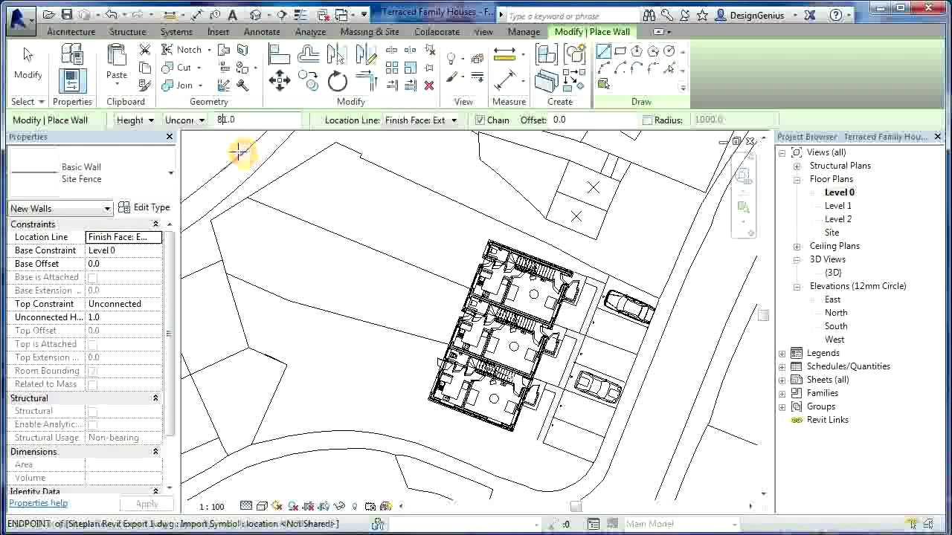
text(800)
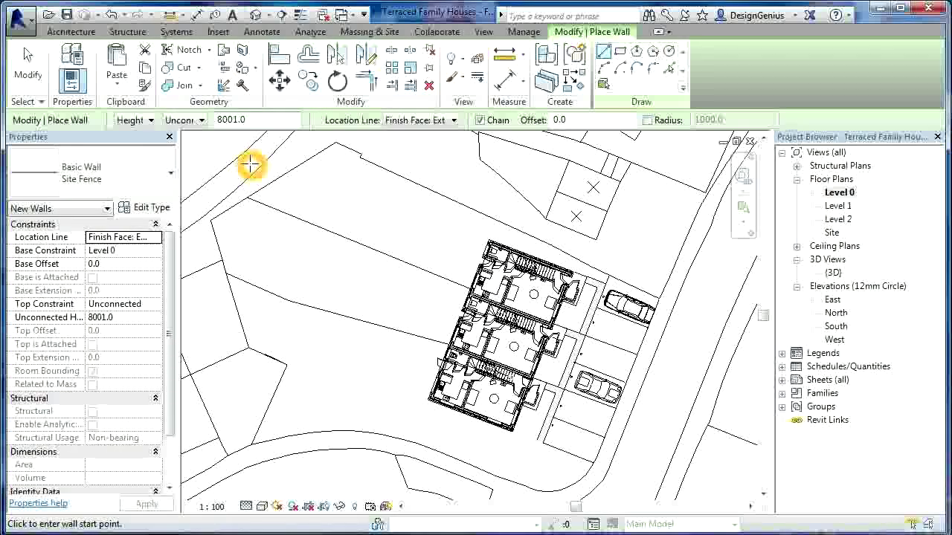
key(Delete)
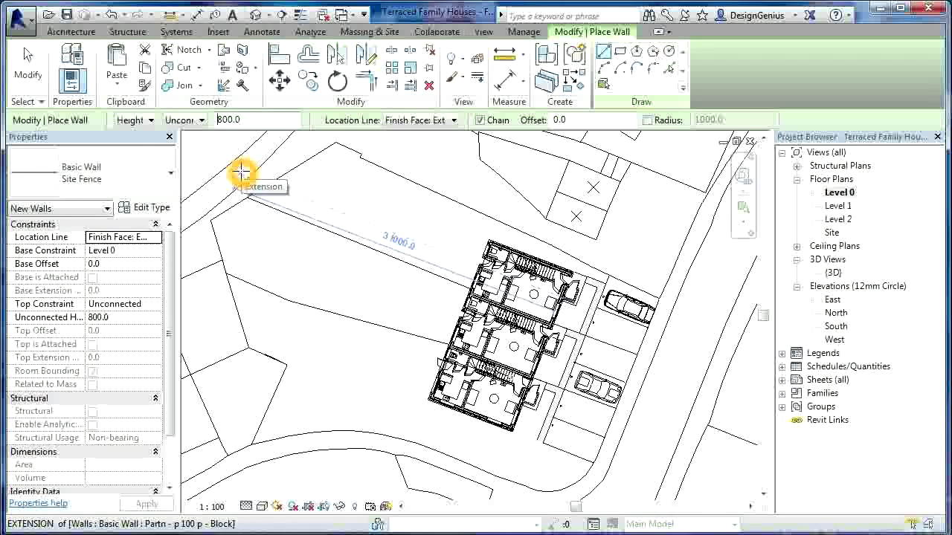
text(1)
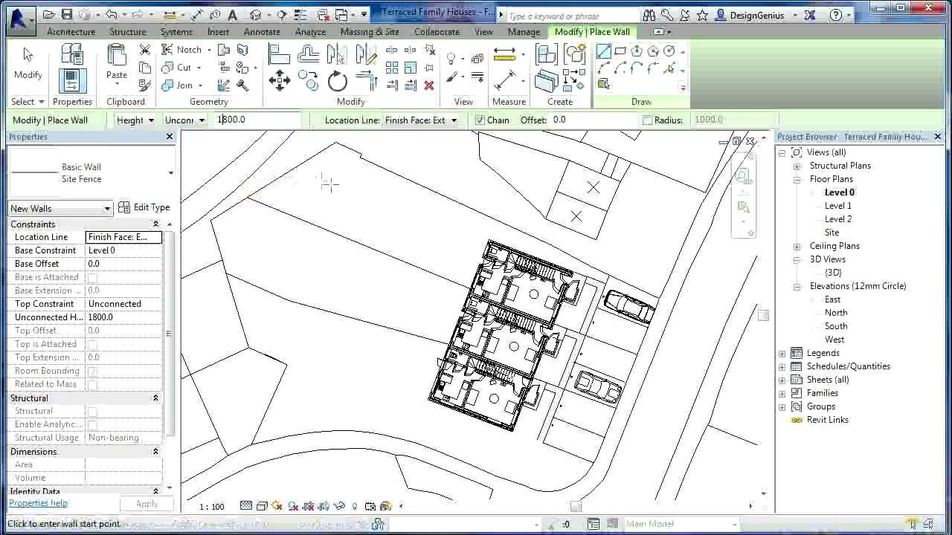
click(250, 350)
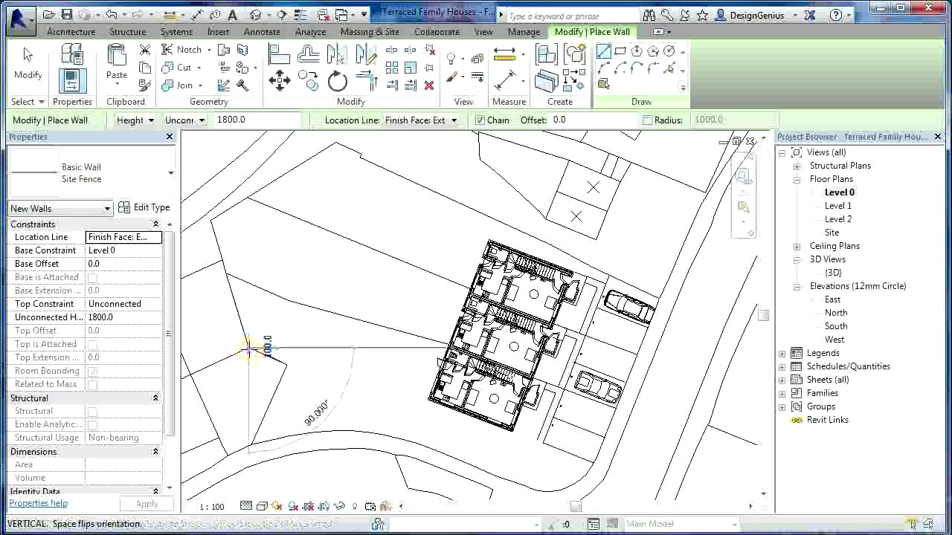
- Draw the fence through the corner points along the upper plot boundary
click(211, 222)
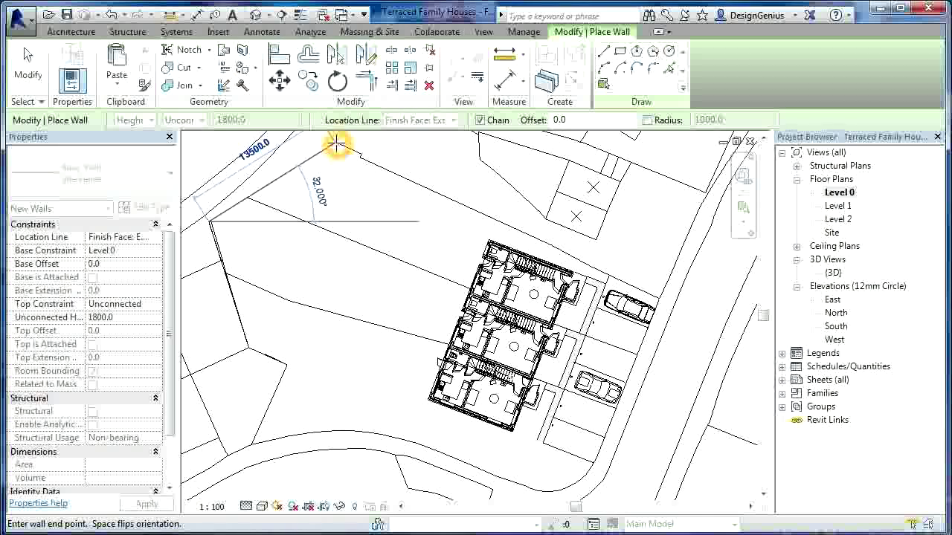
click(336, 143)
scroll(342, 145, up, 3)
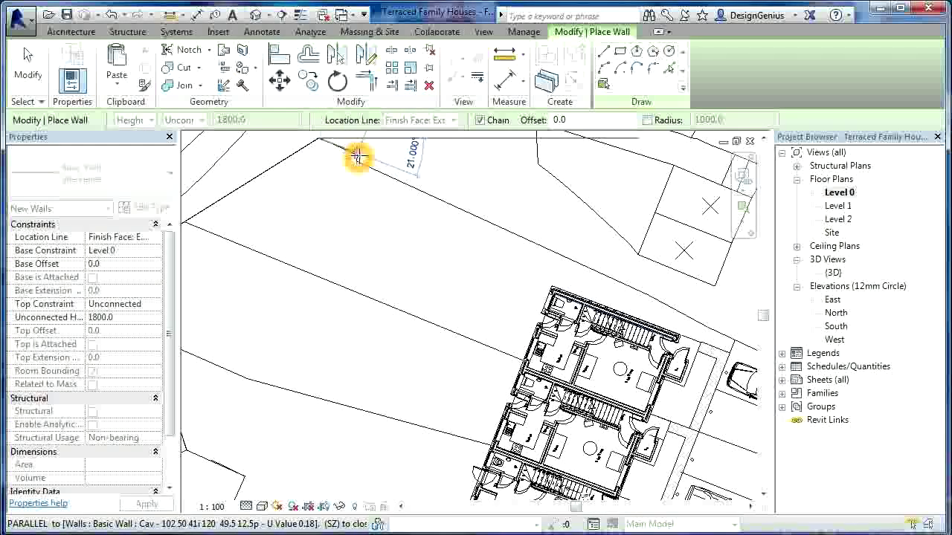
scroll(359, 154, up, 2)
scroll(359, 154, up, 2)
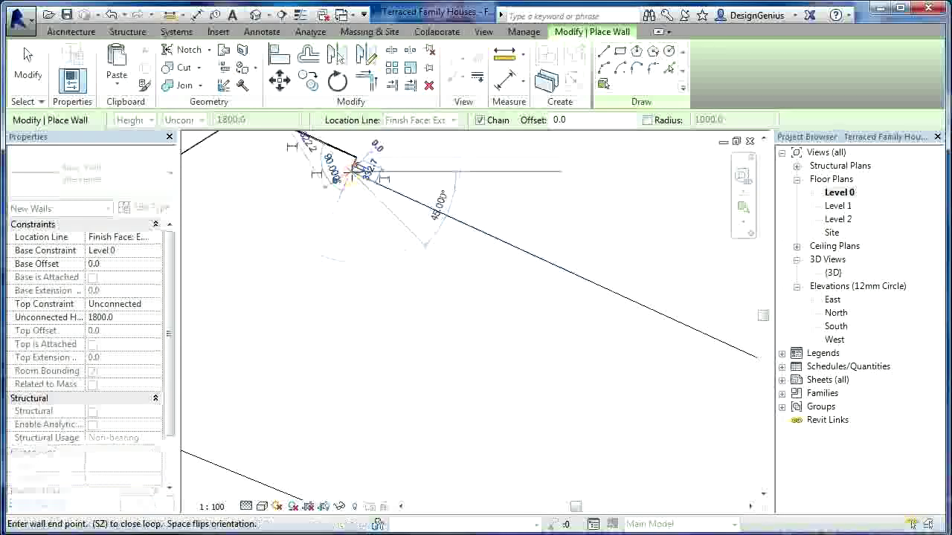
scroll(355, 170, down, 4)
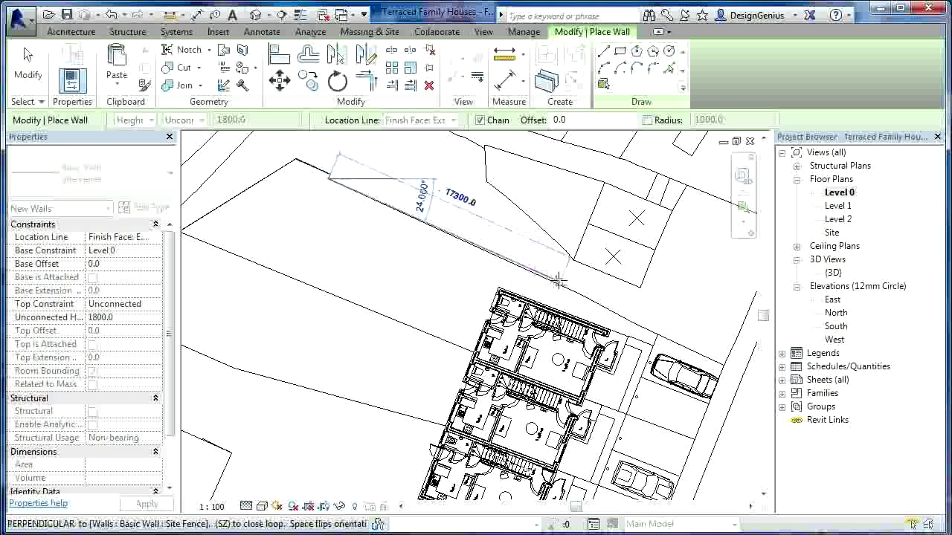
scroll(583, 291, up, 2)
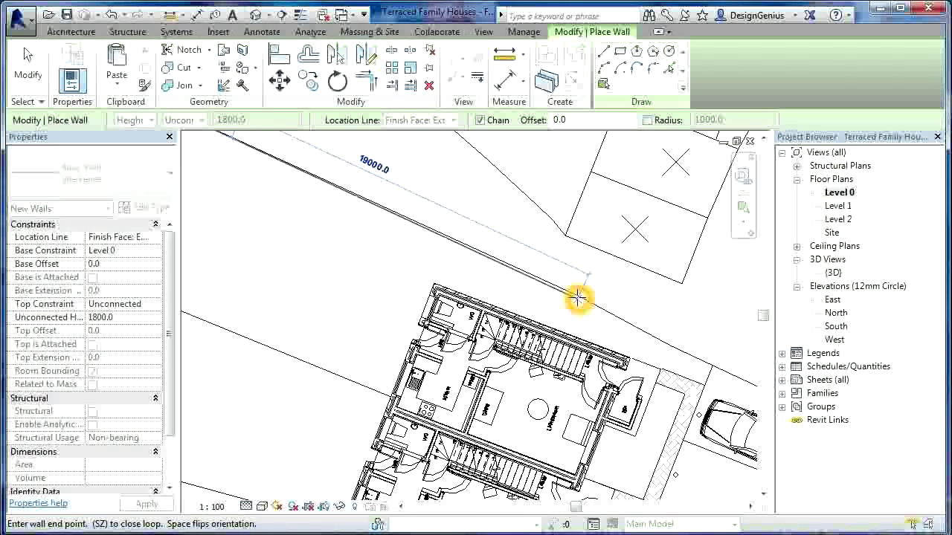
click(579, 299)
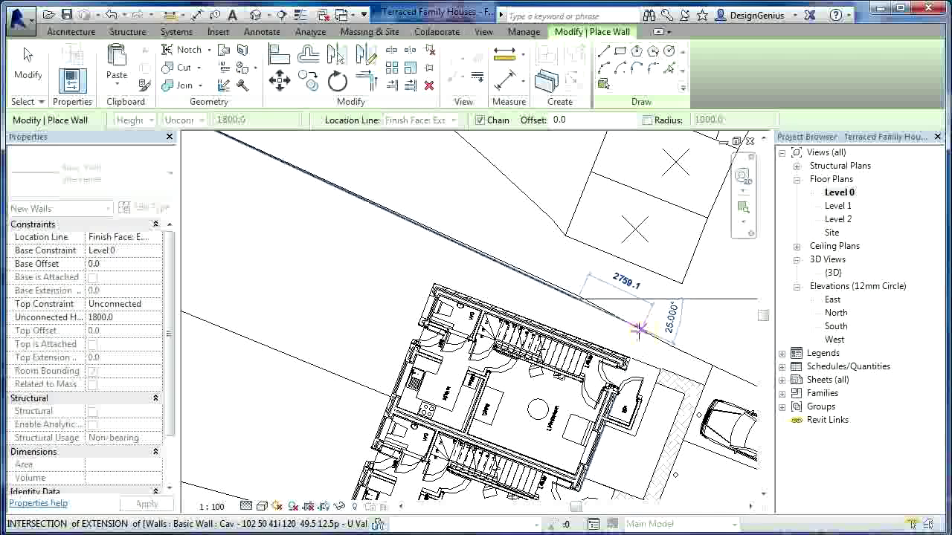
- Add a short fence segment to the terrace's side wall and end the fence chain
click(638, 329)
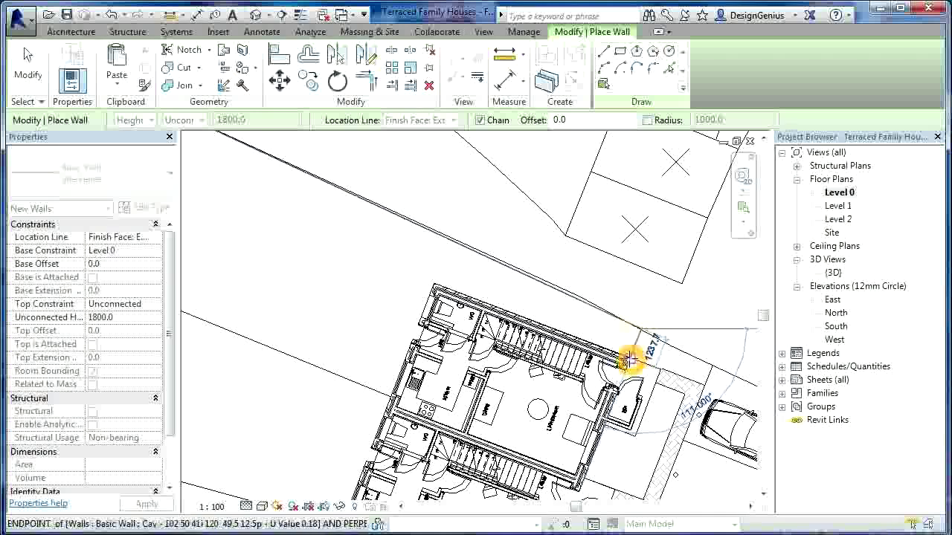
right_click(606, 331)
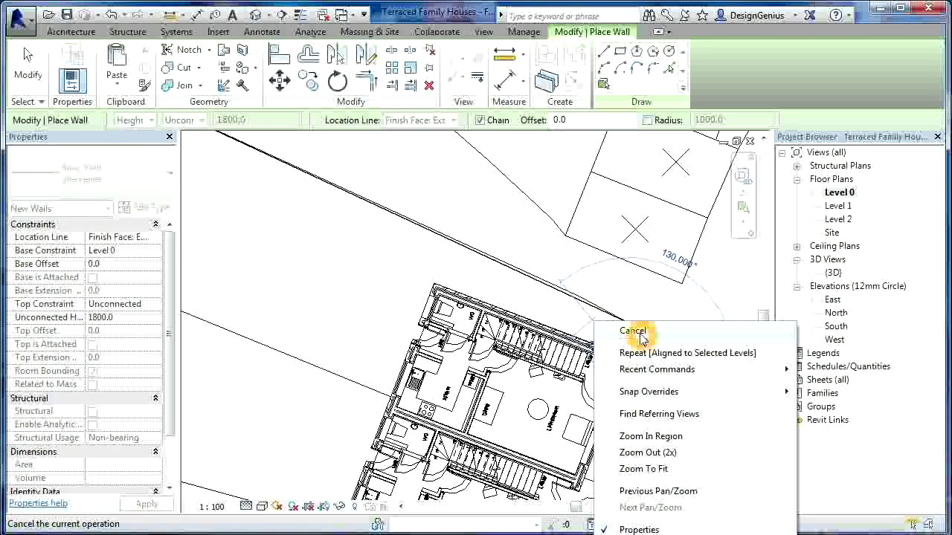
click(609, 331)
scroll(578, 298, down, 3)
scroll(577, 299, down, 1)
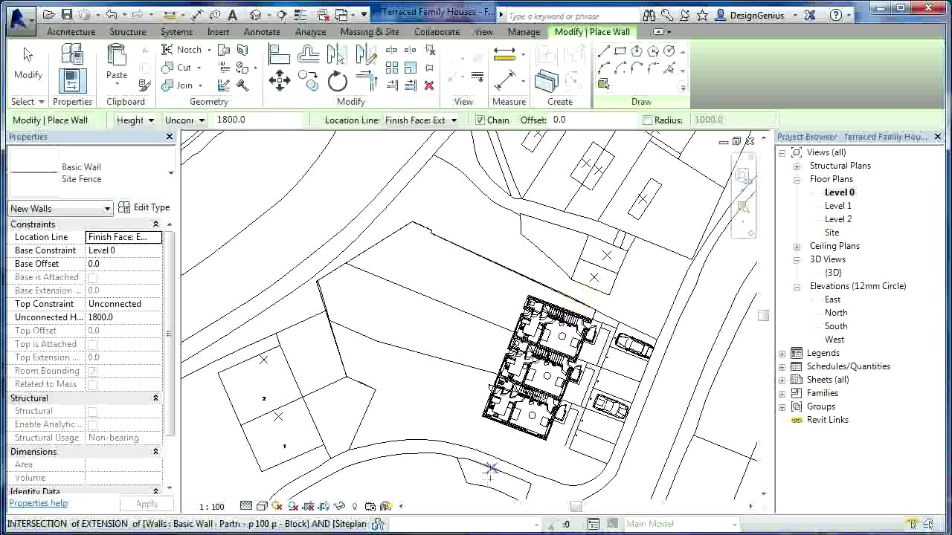
- Draw a chained Site Fence wall from the house wall intersection, including the 9600 segment, to the left corner
scroll(476, 455, up, 1)
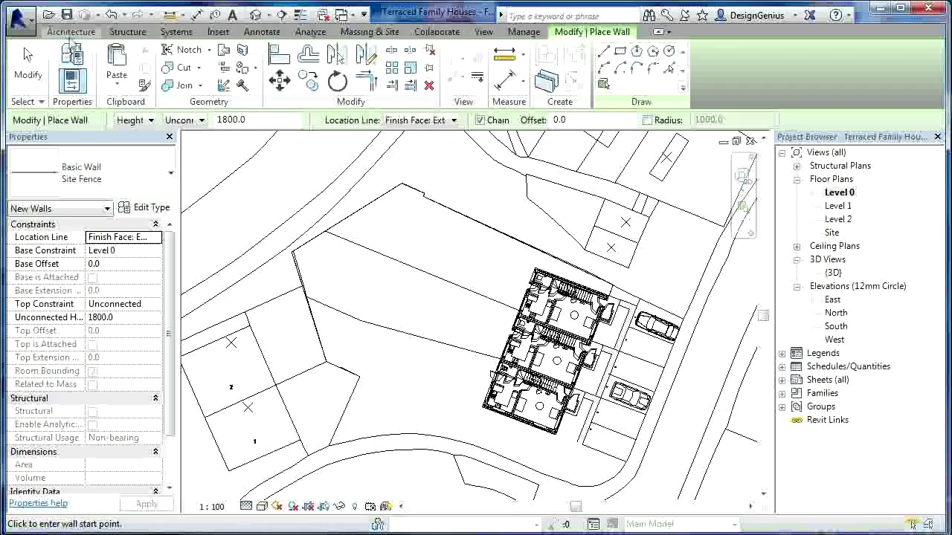
click(70, 31)
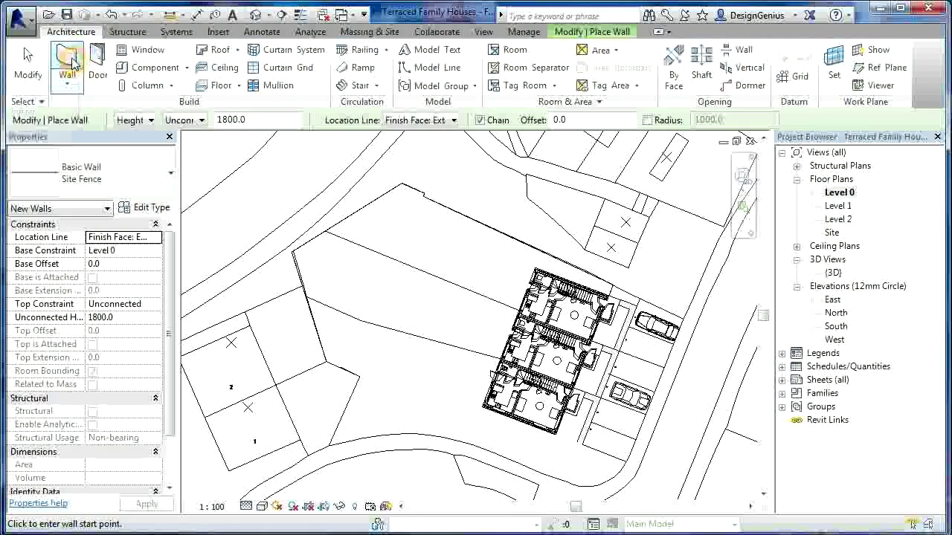
click(554, 441)
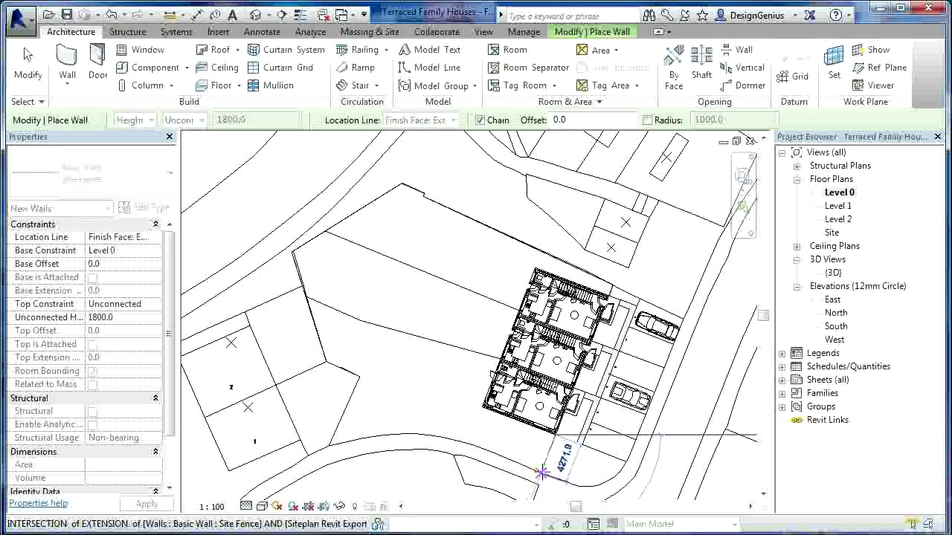
click(543, 473)
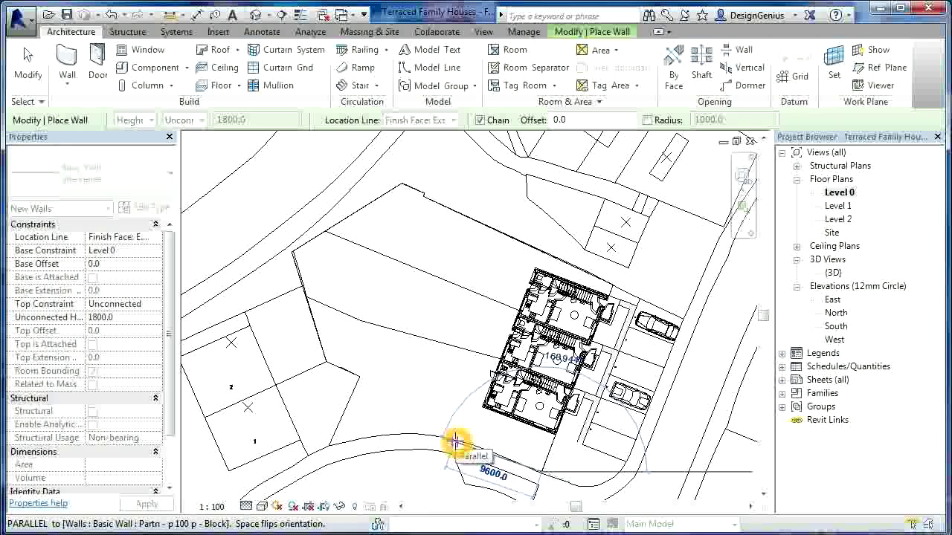
click(456, 442)
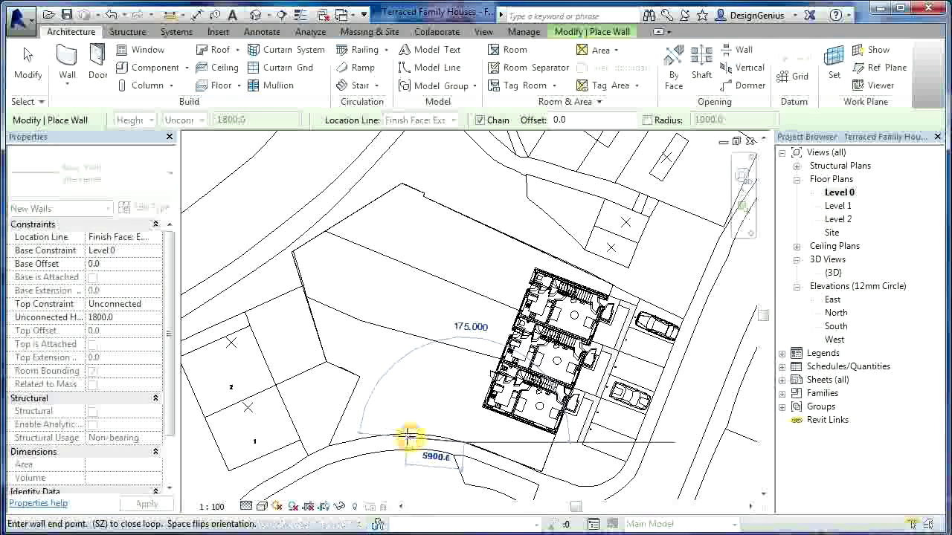
click(325, 447)
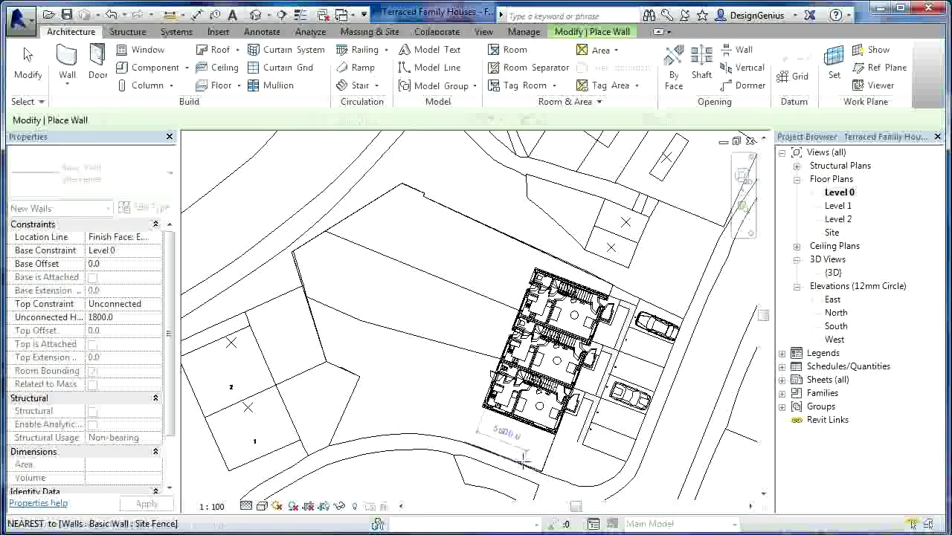
key(Escape)
scroll(409, 477, up, 3)
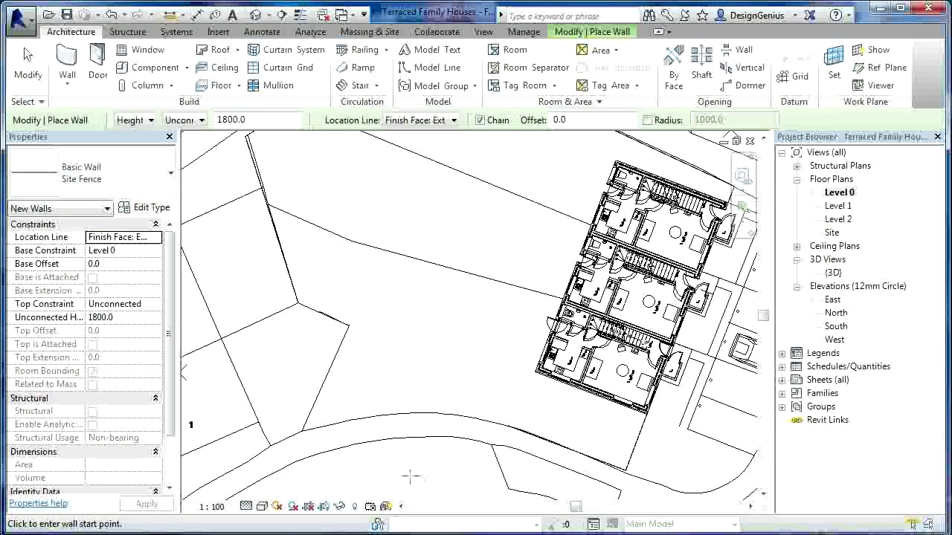
- Restart the Wall tool with WA, try a fence start at the wall intersection, then cancel it
key(Escape)
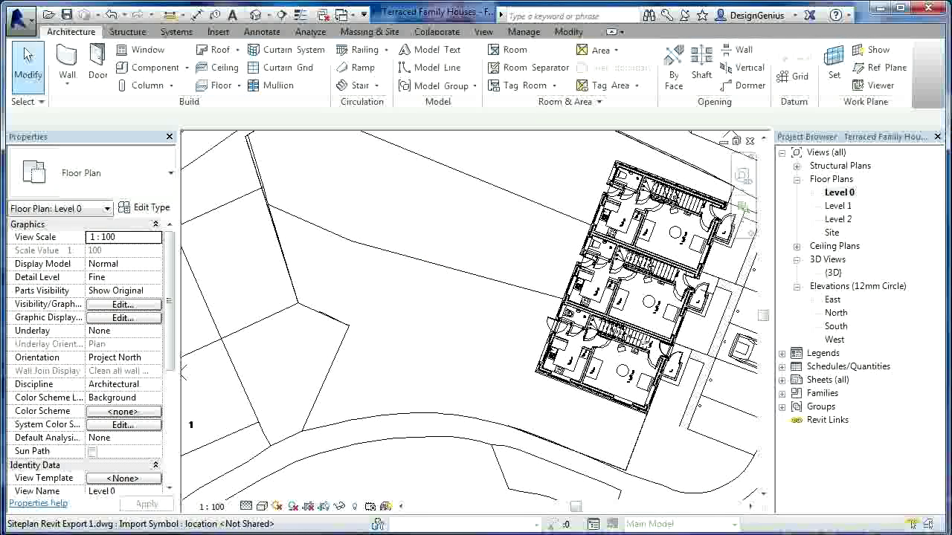
key(w)
key(a)
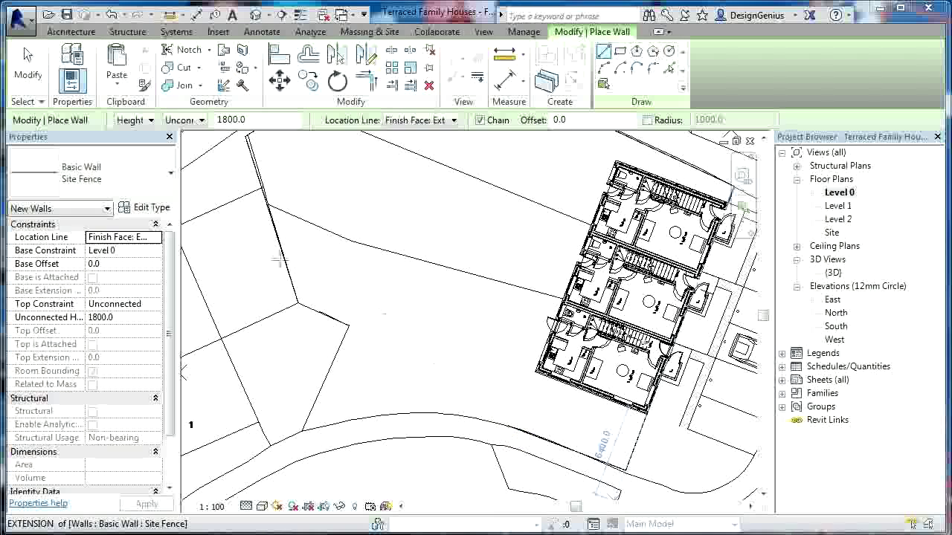
click(54, 35)
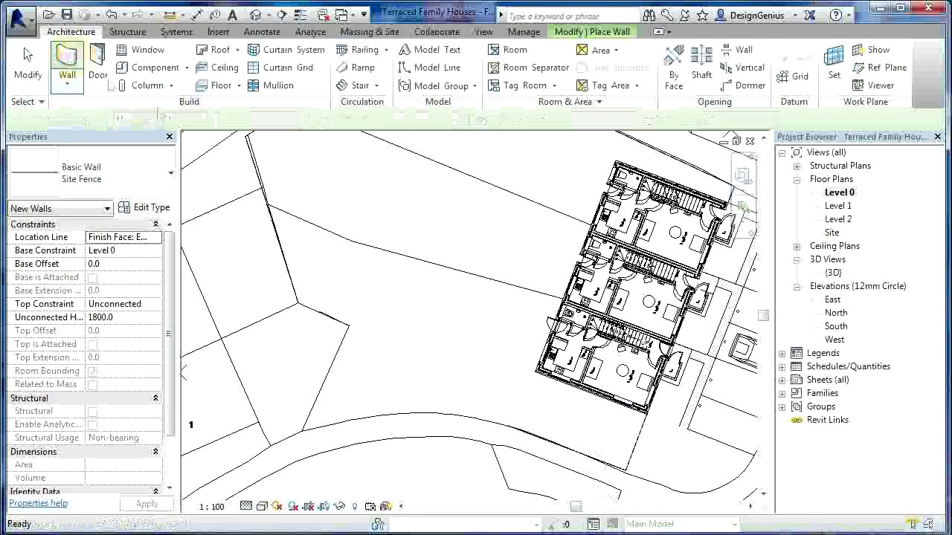
click(514, 428)
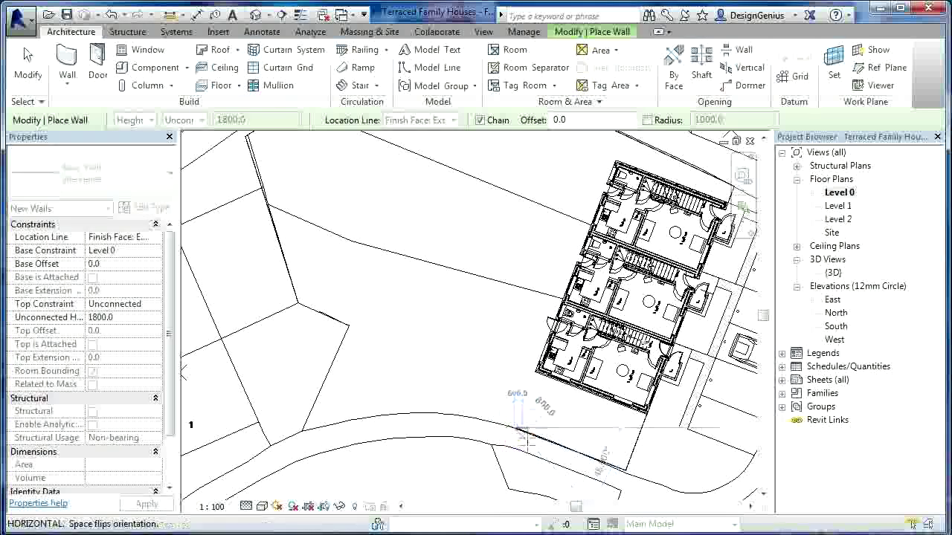
key(Escape)
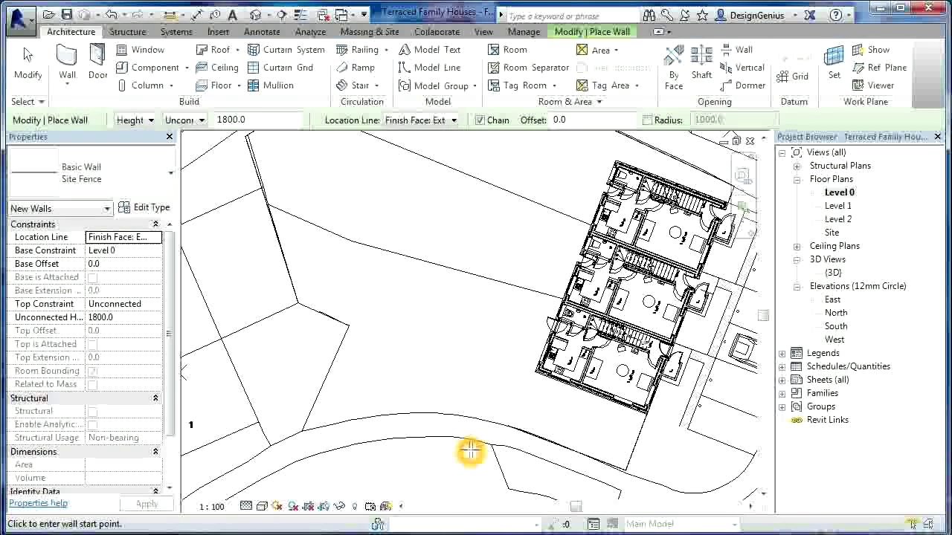
key(Escape)
- Restart the Wall tool and start a new Site Fence wall at the existing fence's end
key(w)
key(a)
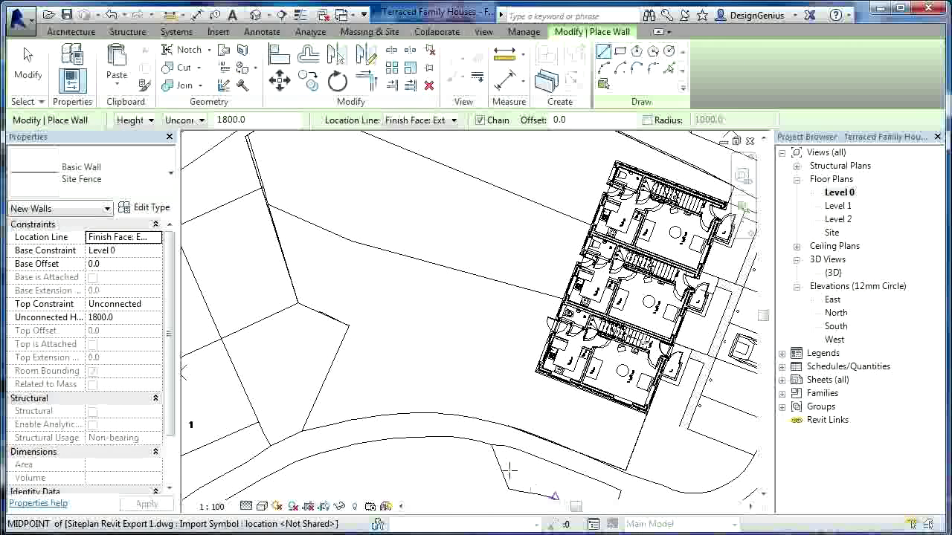
click(514, 428)
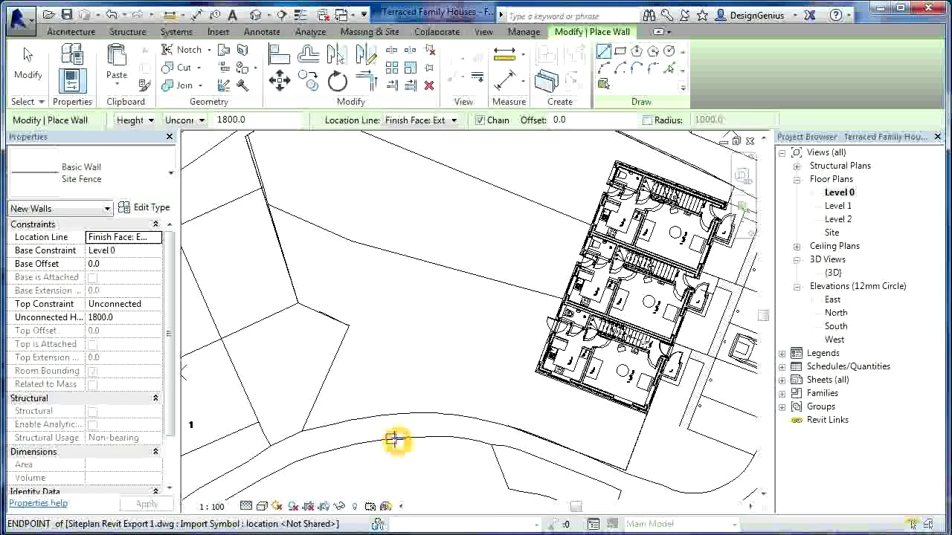
click(509, 427)
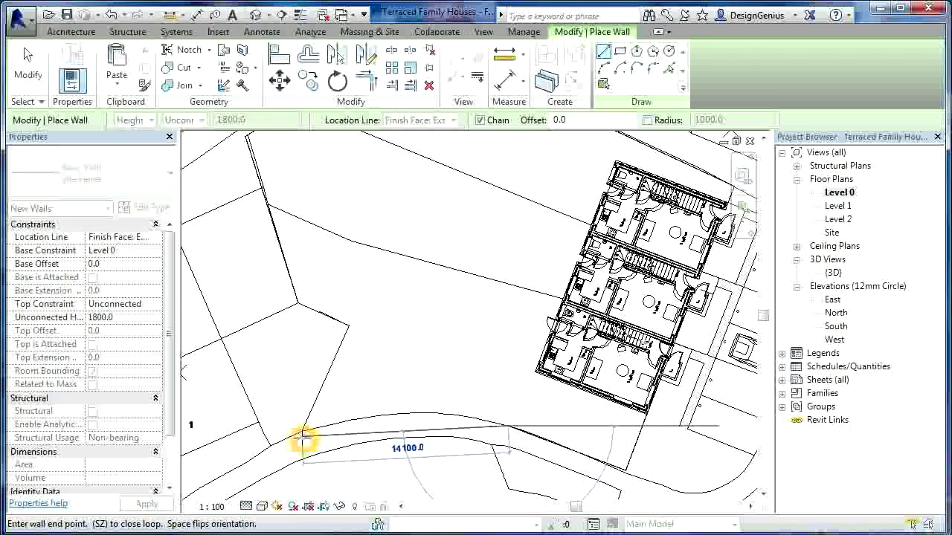
- Draw a curved Site Fence segment from the road edge, bent to follow the curved road
click(603, 69)
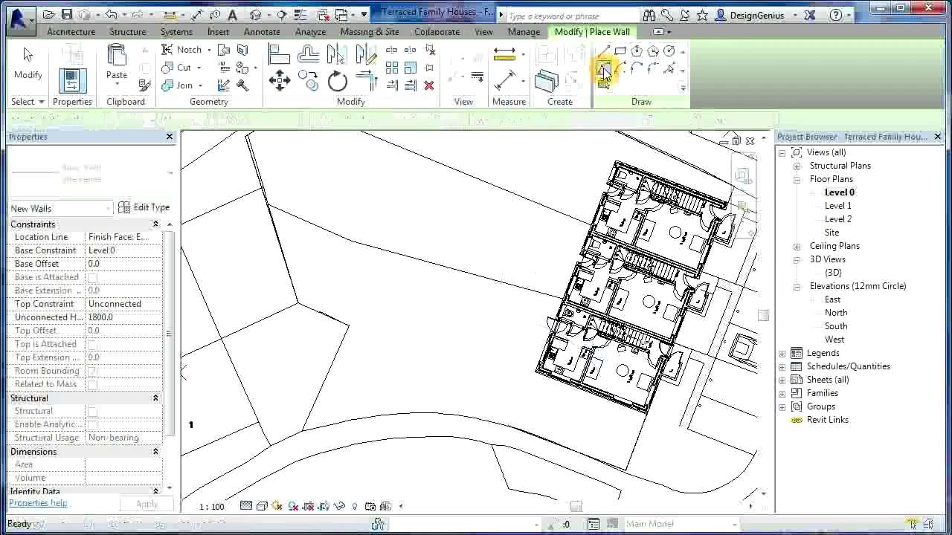
click(303, 431)
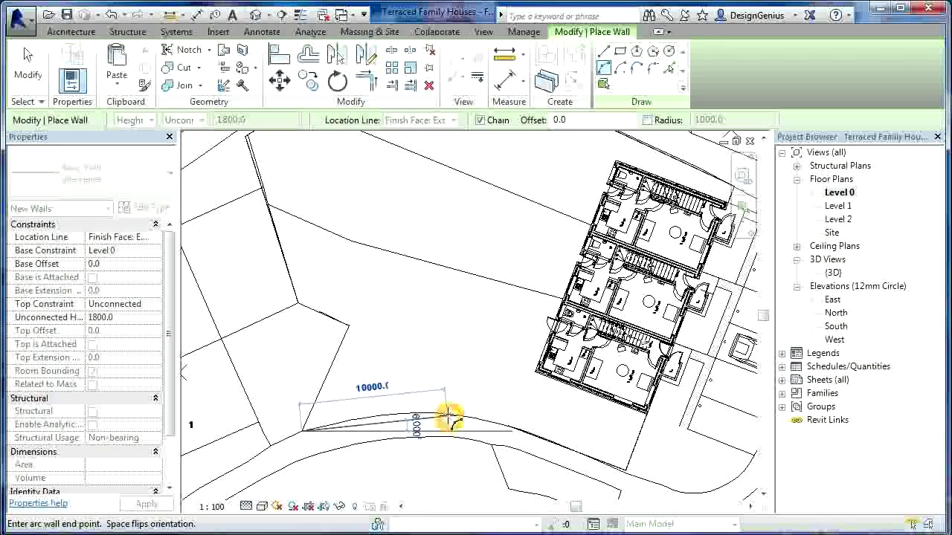
key(Escape)
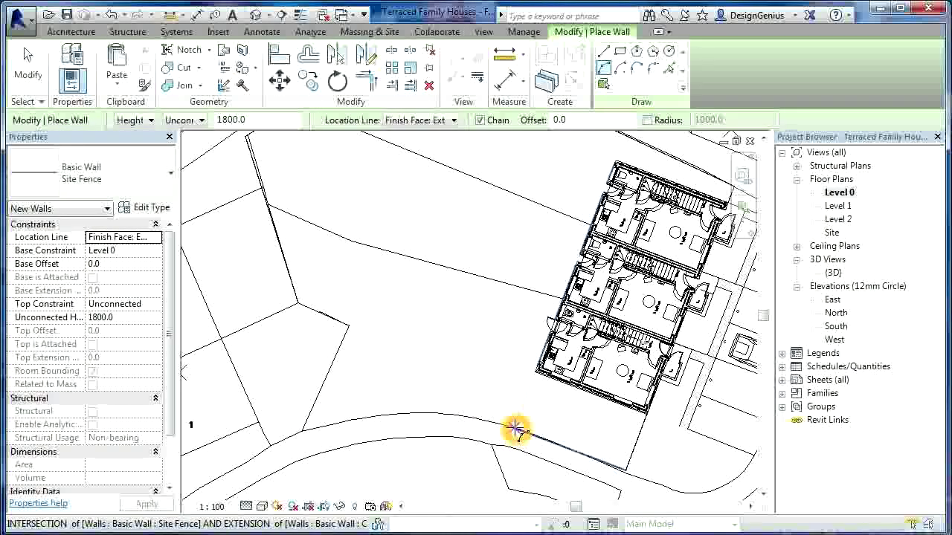
click(515, 430)
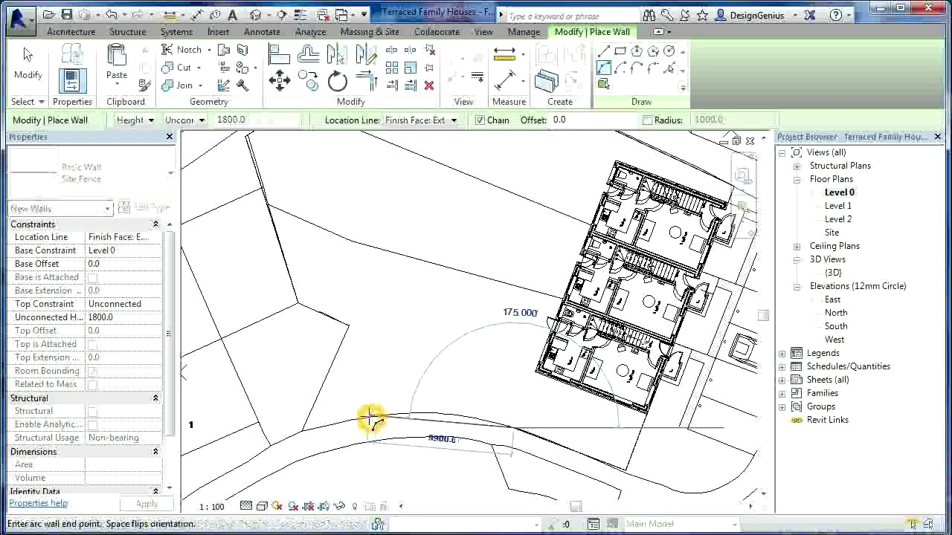
click(305, 434)
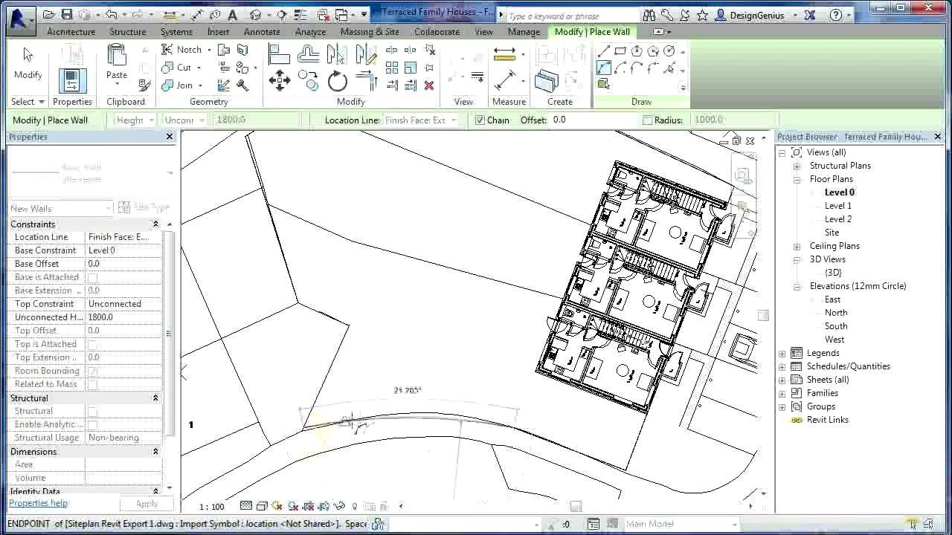
click(425, 414)
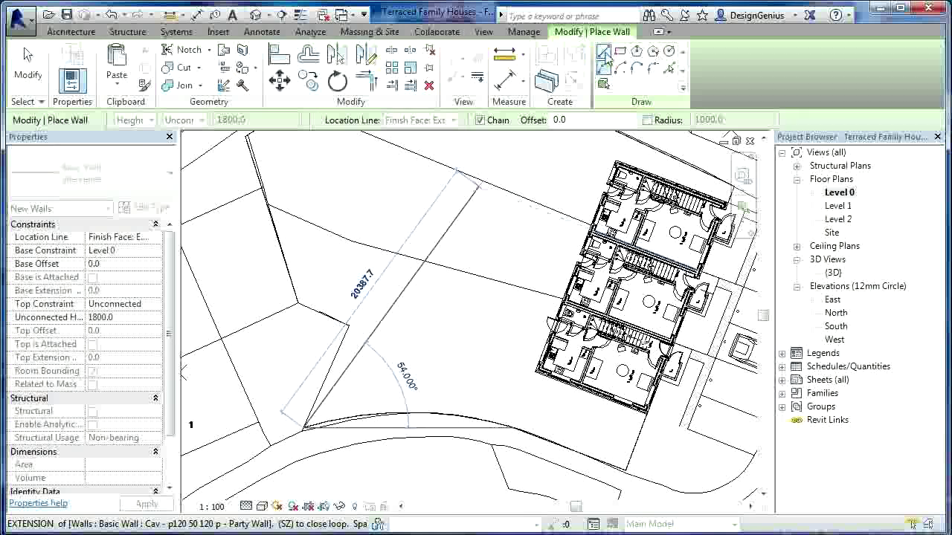
- Continue the fence to the western boundary corners, then cancel the chain and exit the Wall tool
click(350, 325)
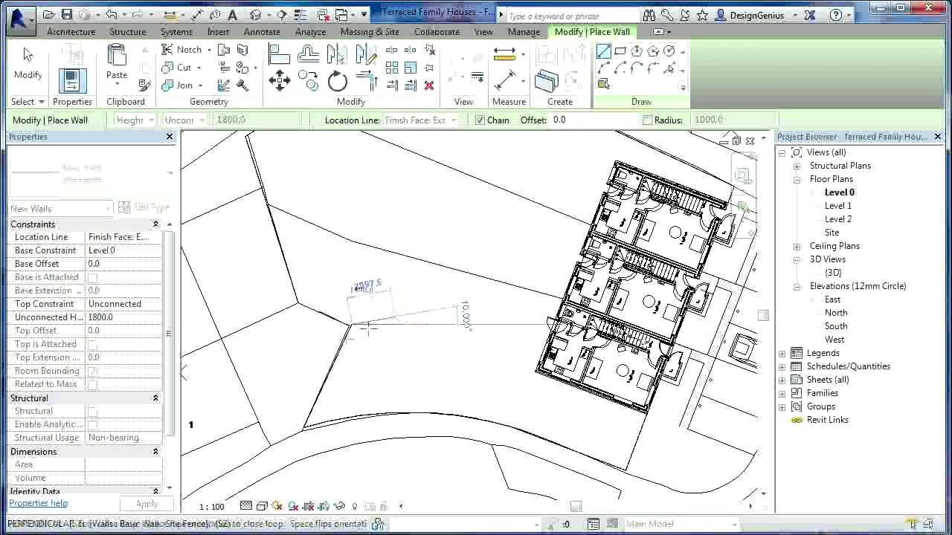
click(298, 304)
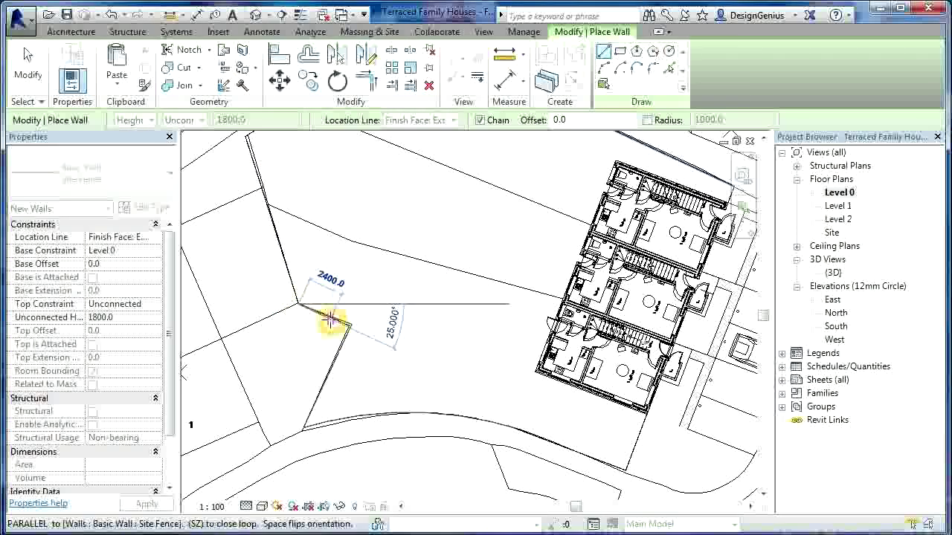
right_click(408, 229)
click(432, 236)
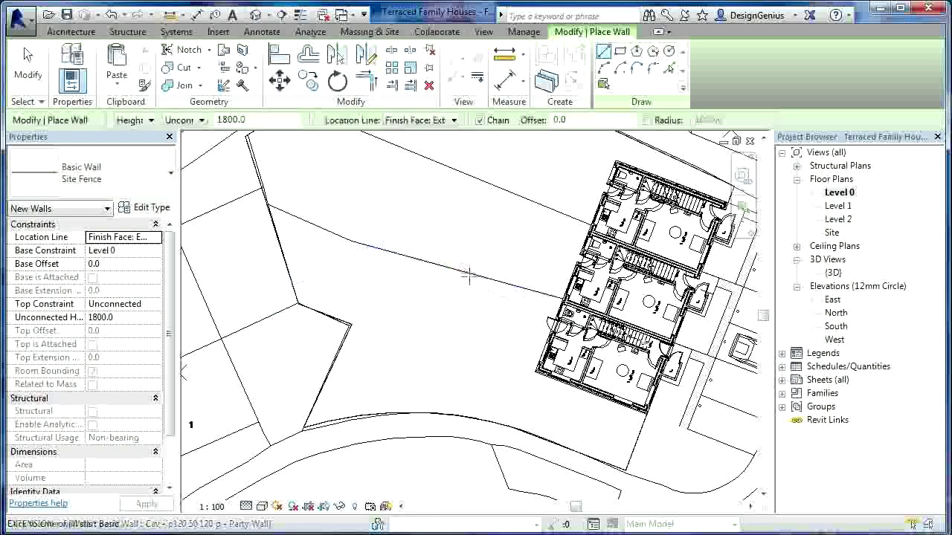
key(Escape)
scroll(242, 307, down, 2)
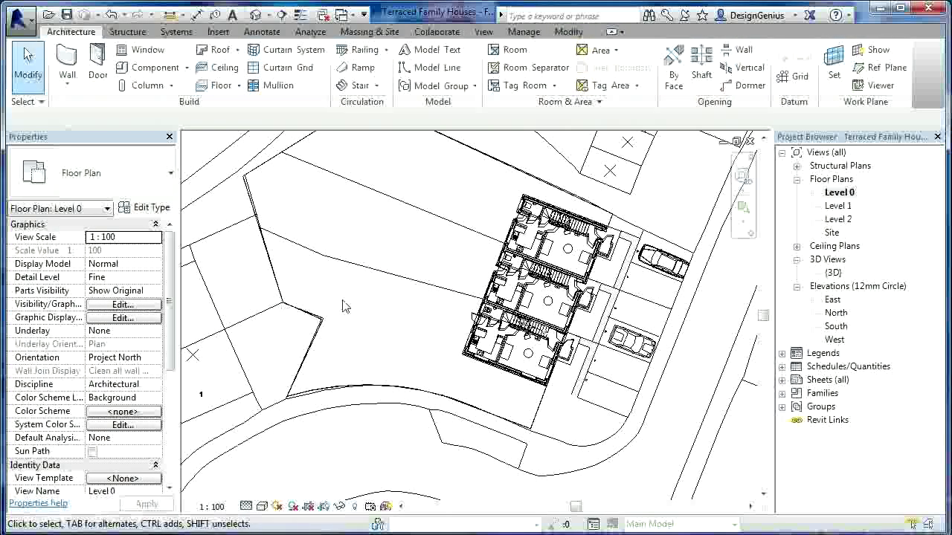
scroll(344, 307, down, 1)
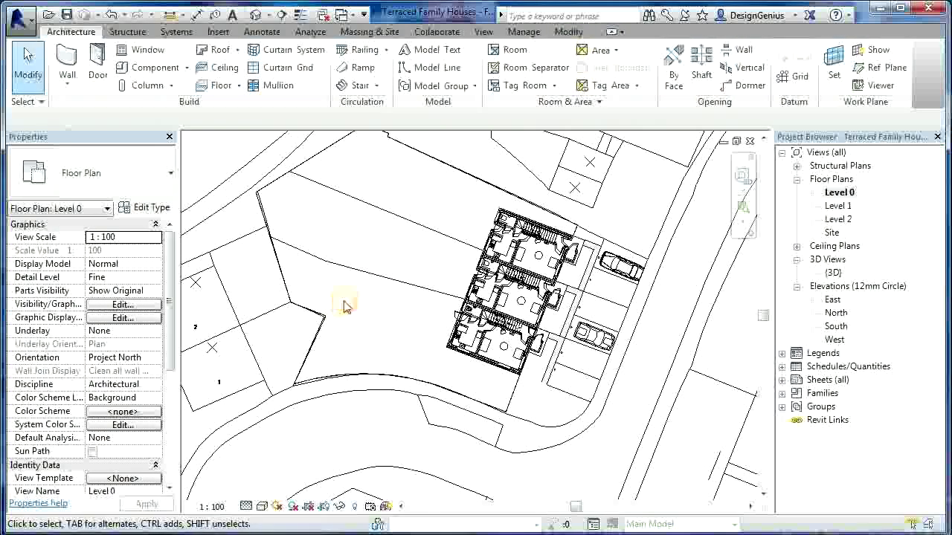
- Orbit the {3D} view to inspect the front Site Fence wall, then return to the Level 0 plan
double_click(834, 273)
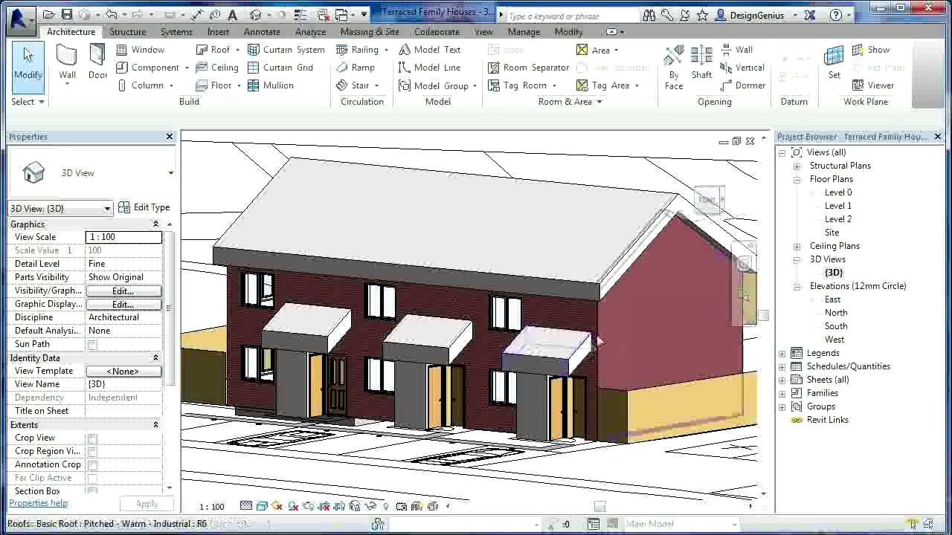
scroll(644, 327, down, 4)
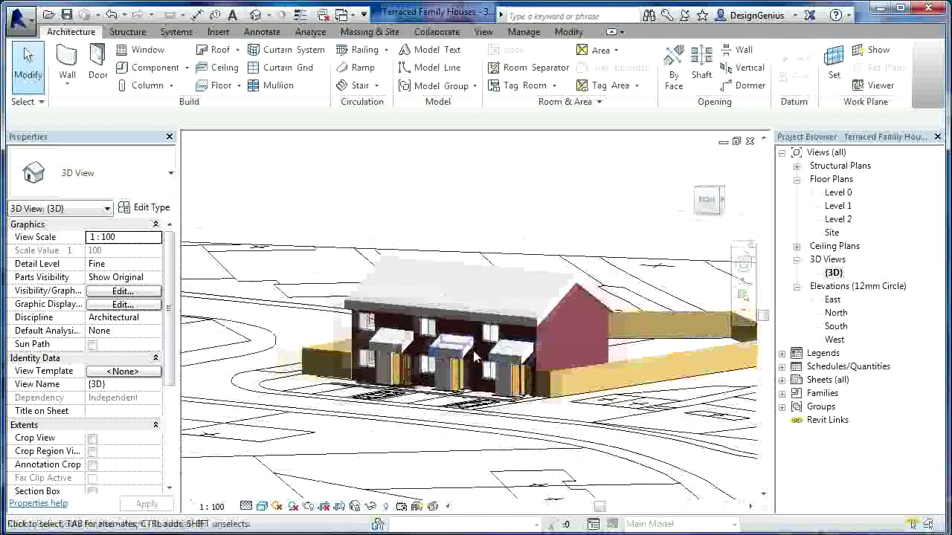
mouse_move(647, 361)
shift+middle_down()
mouse_move(629, 371)
mouse_move(649, 376)
shift+middle_up()
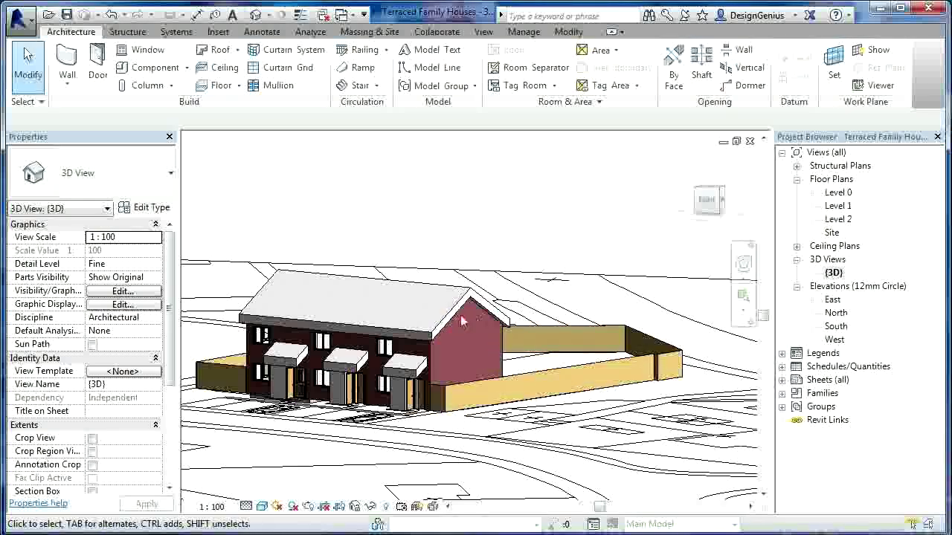
click(450, 387)
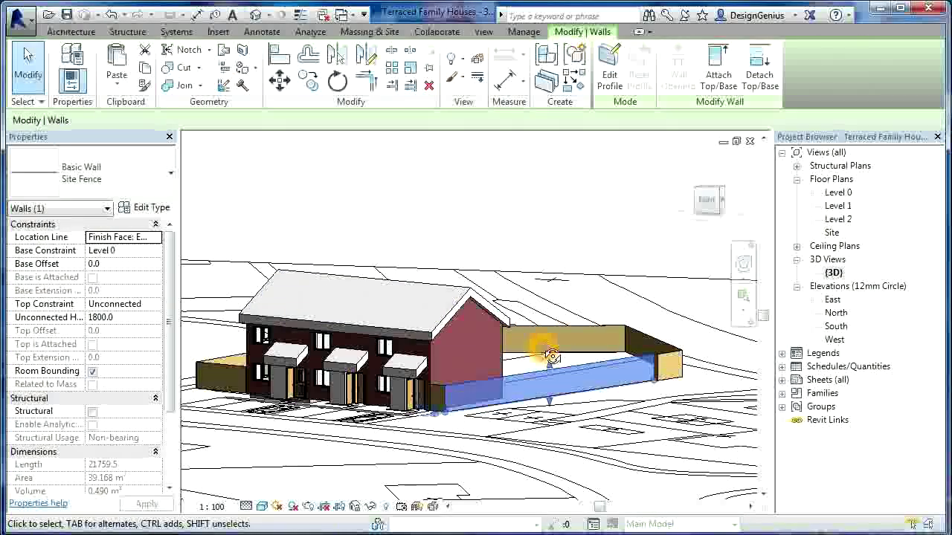
shift+middle_drag(551, 356, 528, 406)
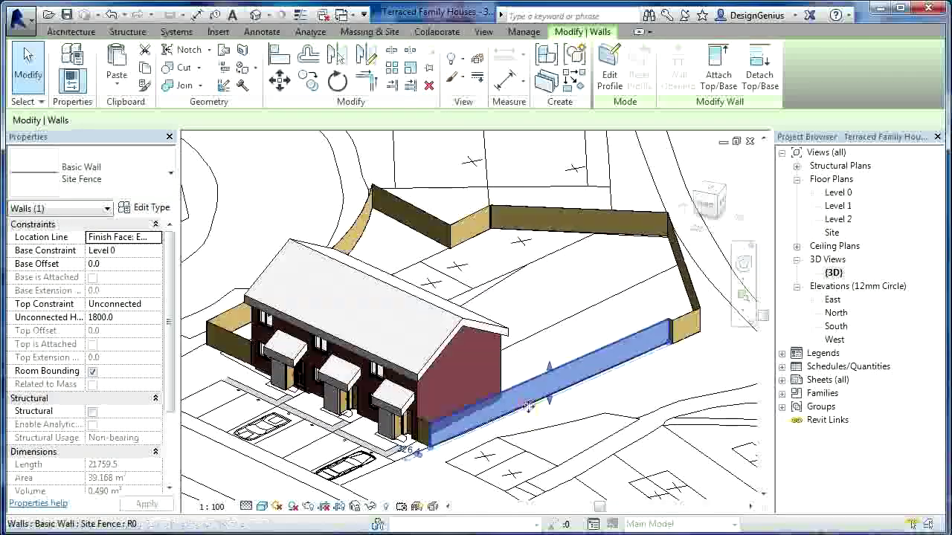
key(Escape)
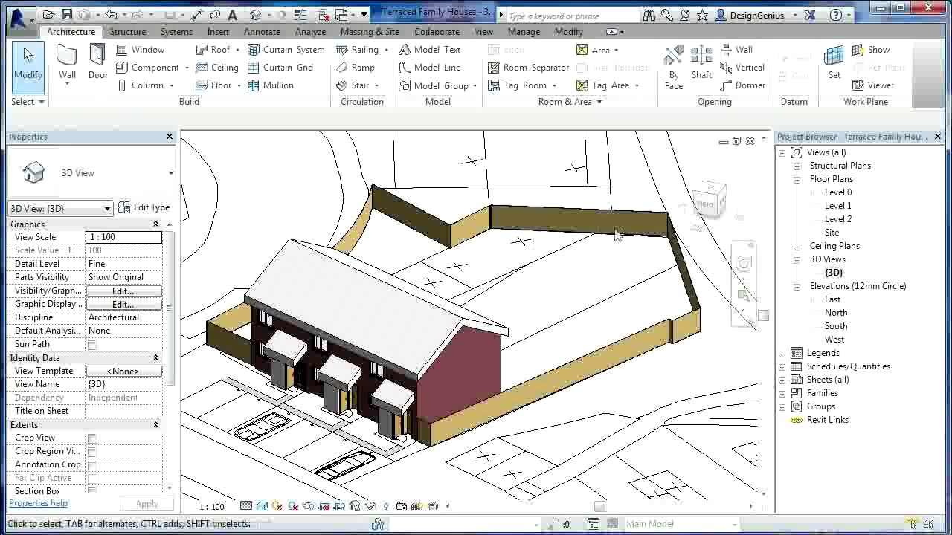
double_click(839, 194)
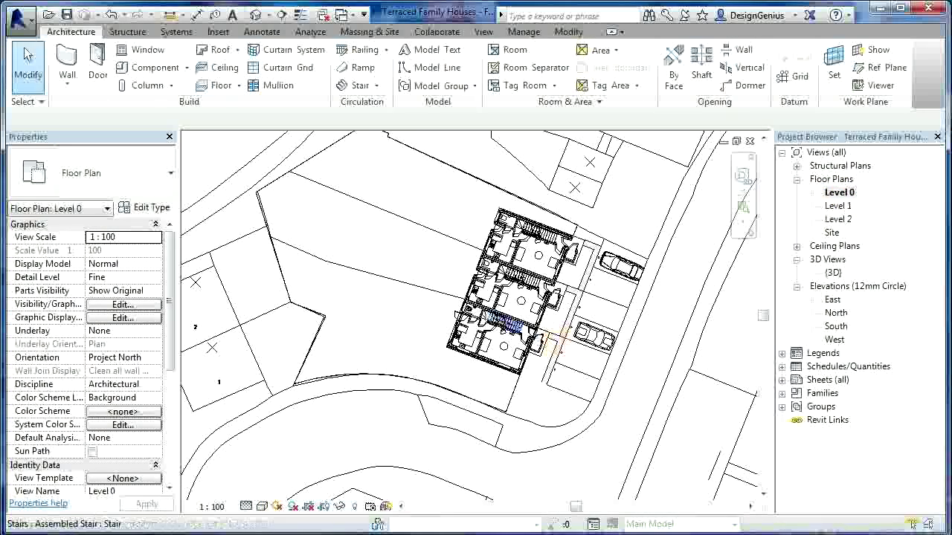
- Draw the first dividing Site Fence from a party wall end to the rear boundary
click(67, 66)
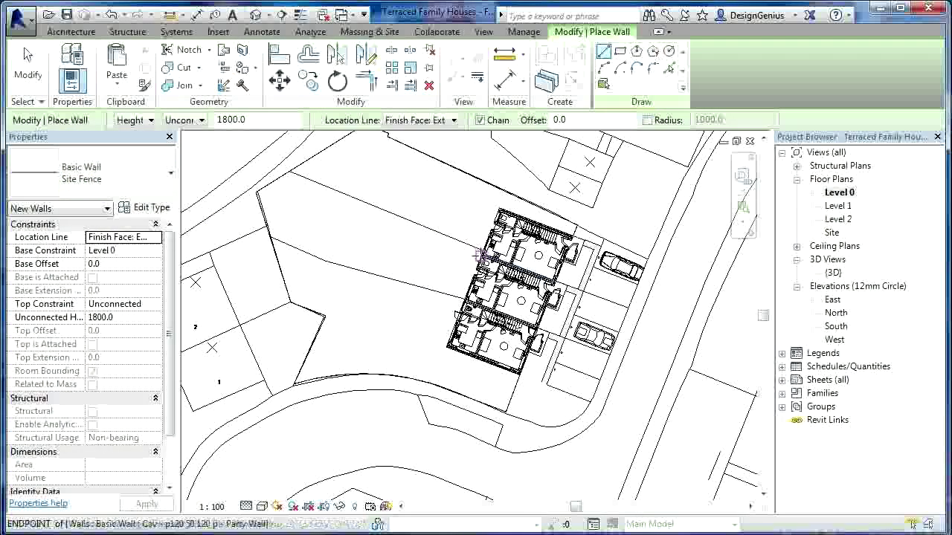
scroll(481, 249, up, 1)
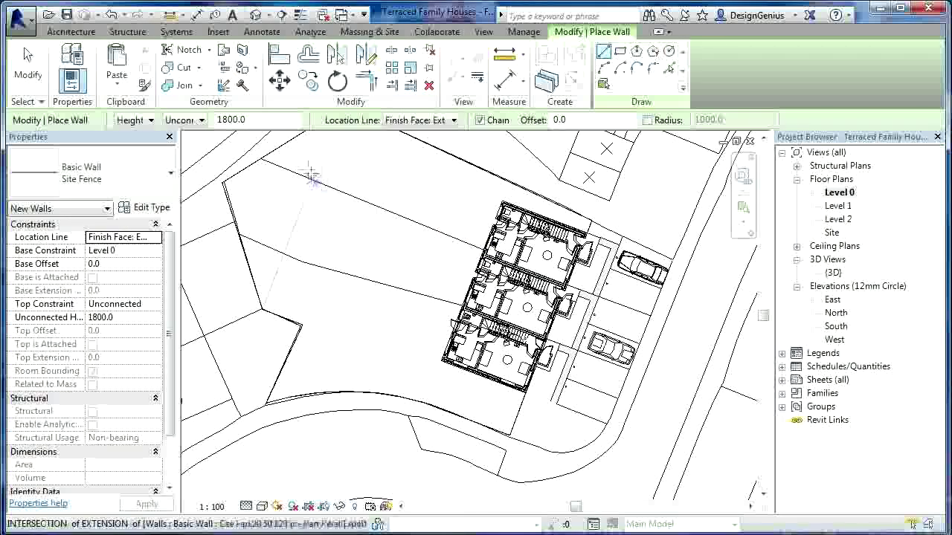
scroll(313, 177, up, 3)
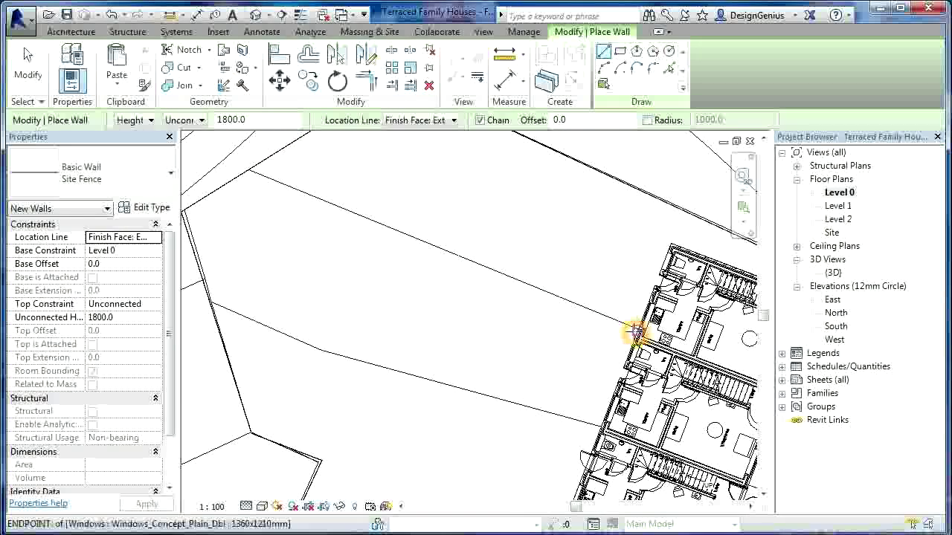
click(638, 328)
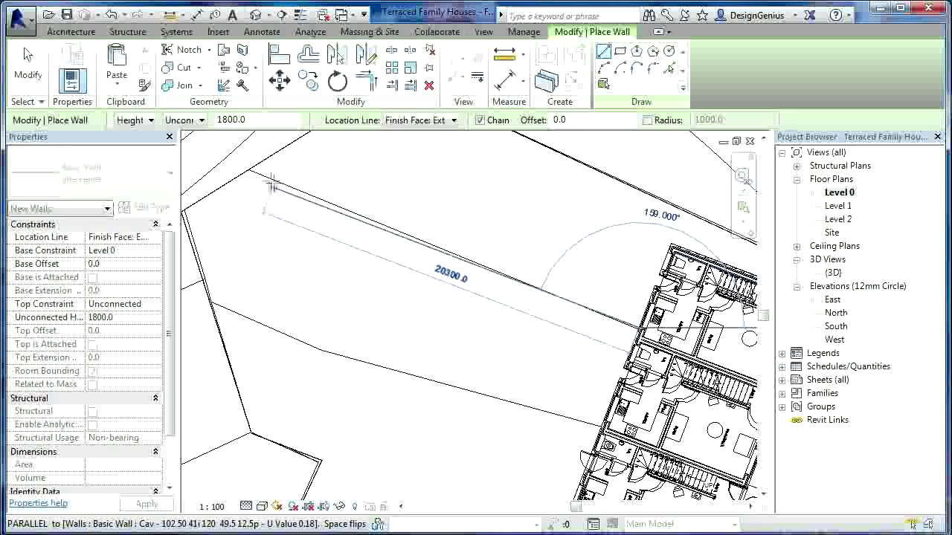
click(249, 170)
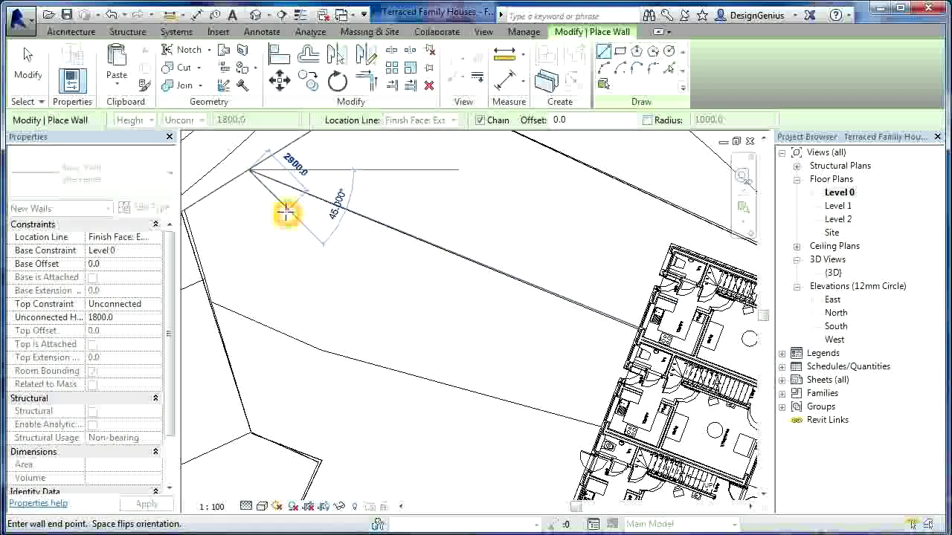
key(Escape)
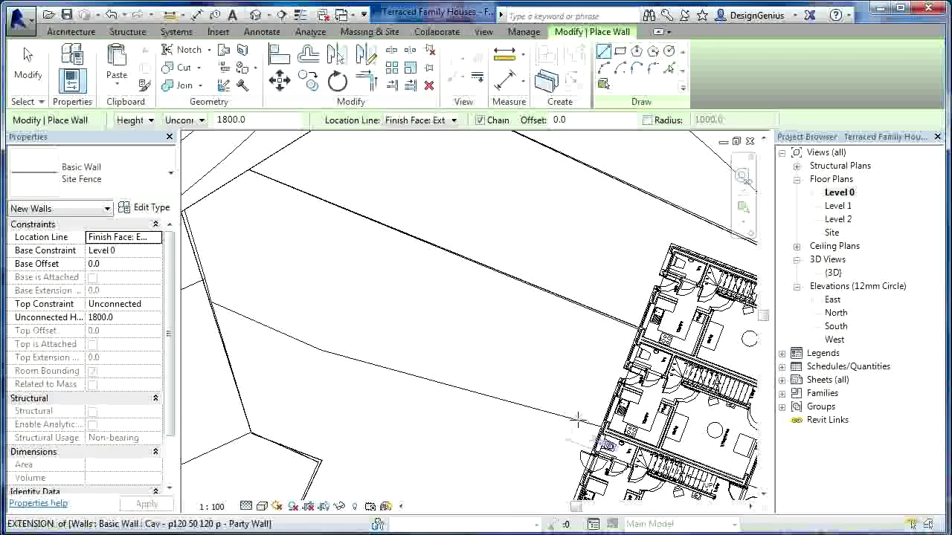
- Draw a second, bent dividing fence from the building corner to the boundary fence, then view it in 3D
click(597, 423)
click(603, 428)
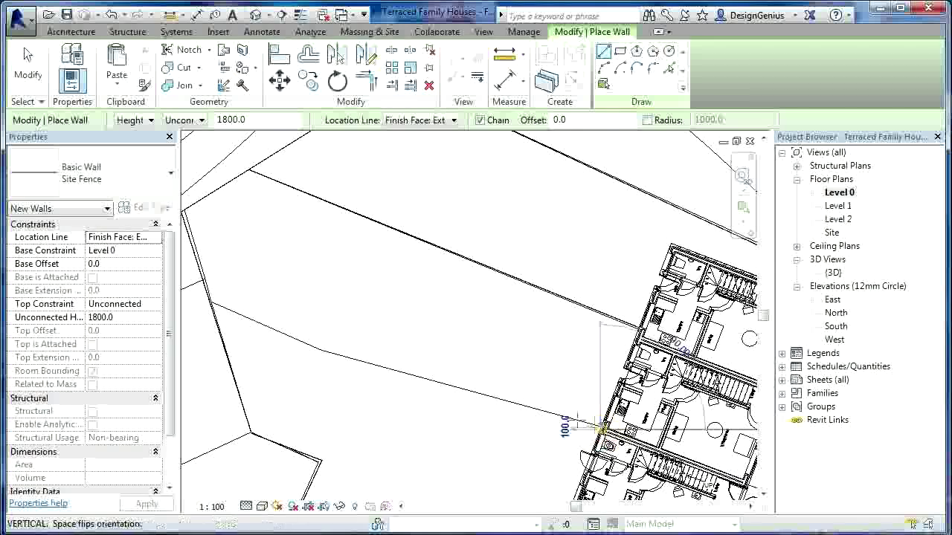
click(322, 352)
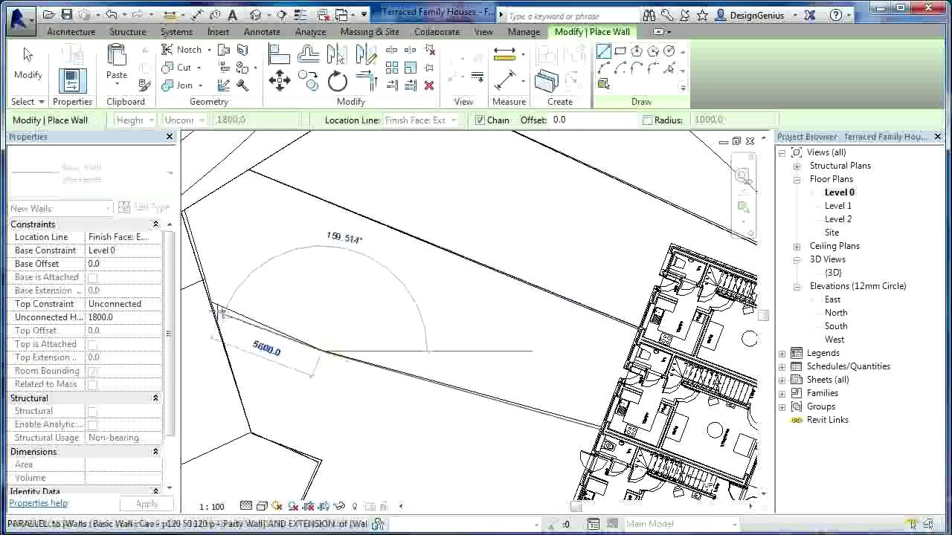
click(209, 301)
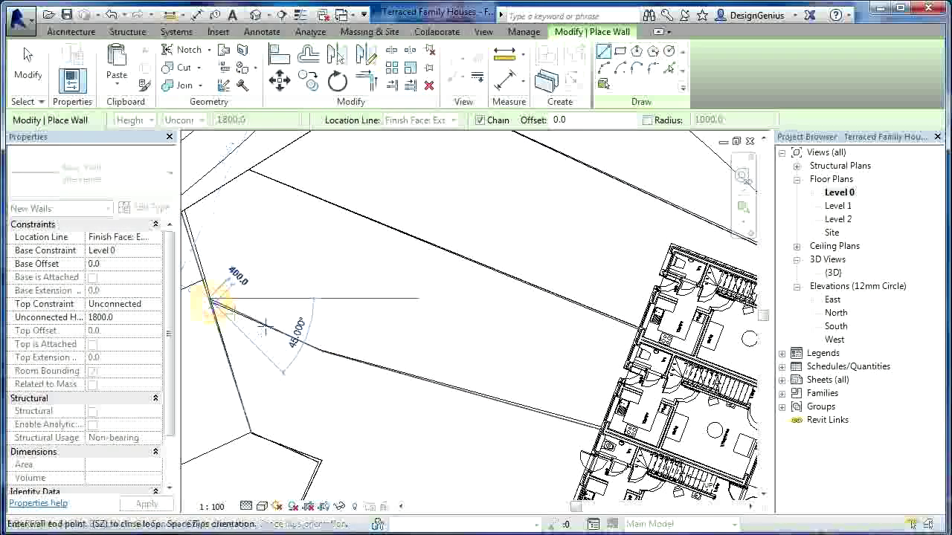
right_click(329, 320)
click(379, 333)
scroll(392, 340, down, 5)
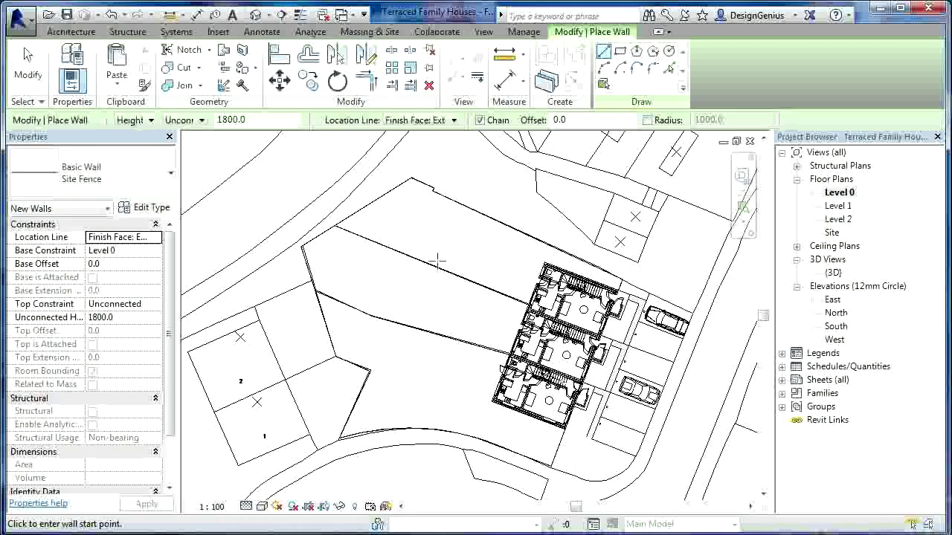
scroll(547, 429, up, 1)
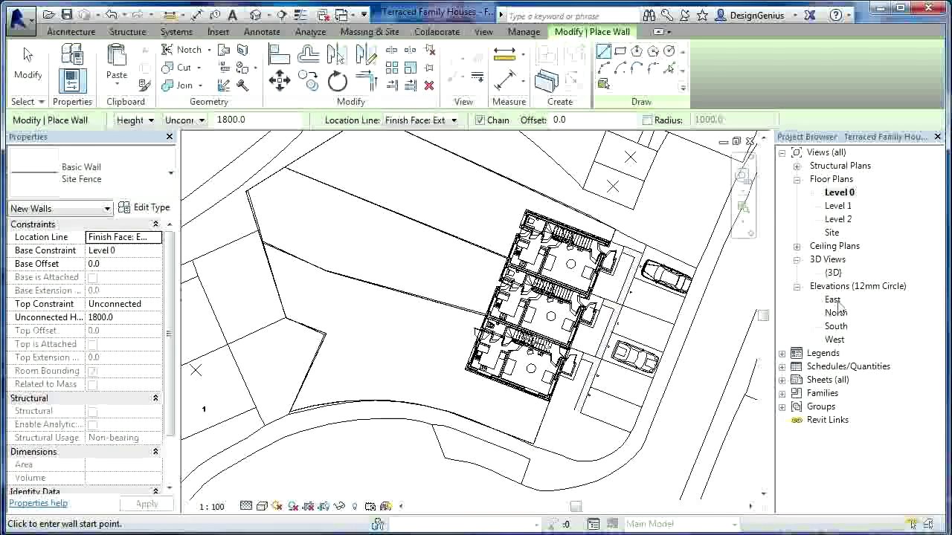
double_click(833, 273)
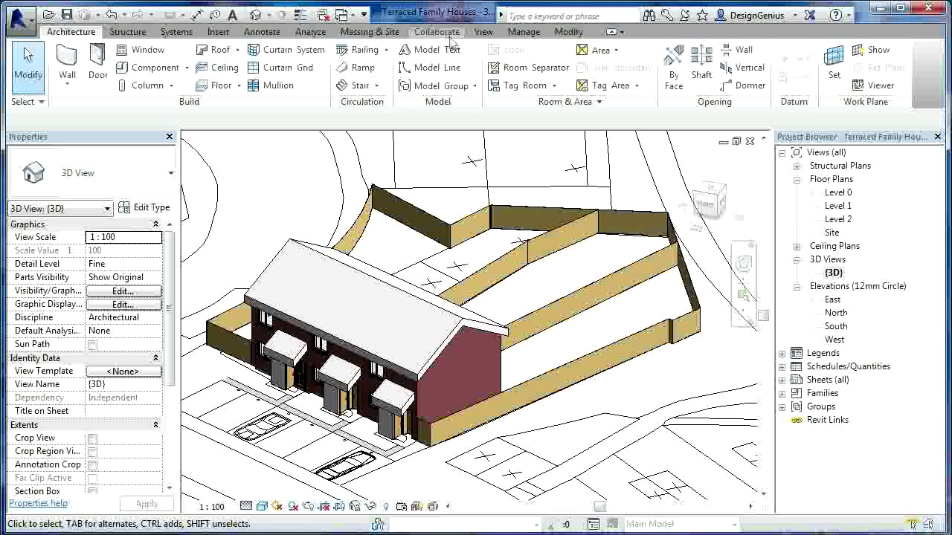
- Return from the {3D} view to the Level 0 floor plan
double_click(838, 193)
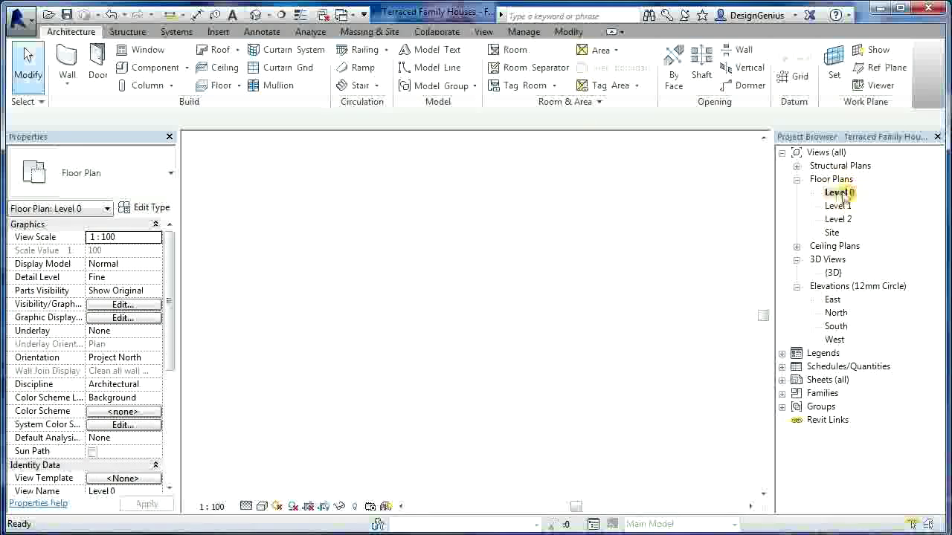
- Start the Component tool, save the project at the reminder, and open Load Family
click(156, 72)
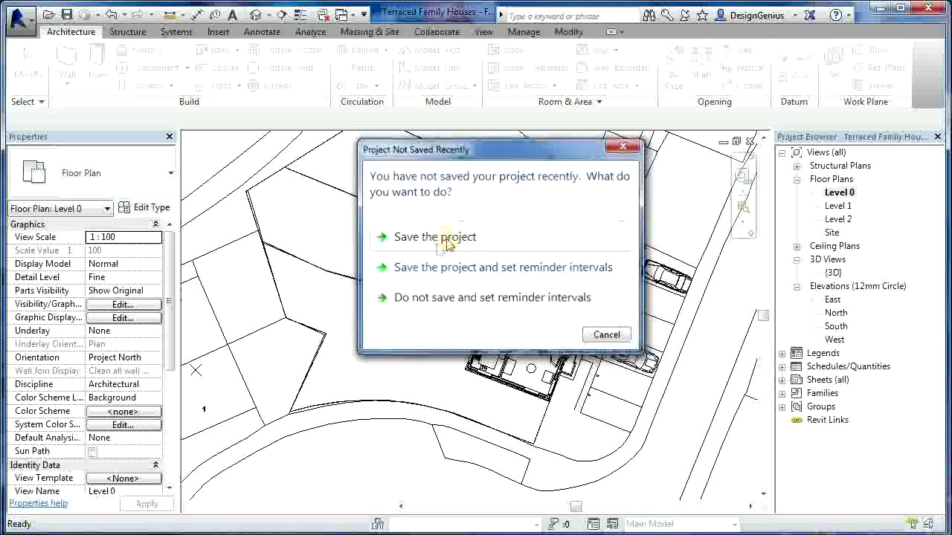
click(447, 239)
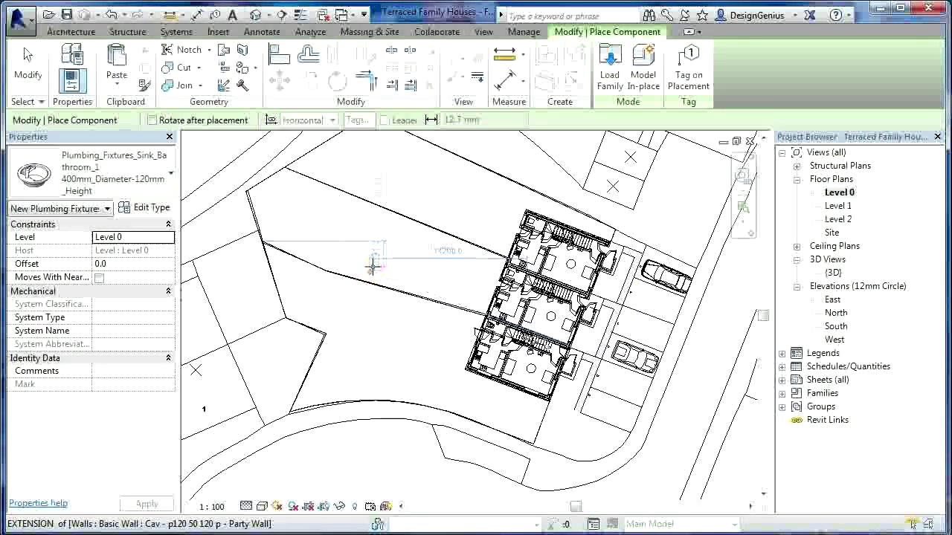
click(610, 75)
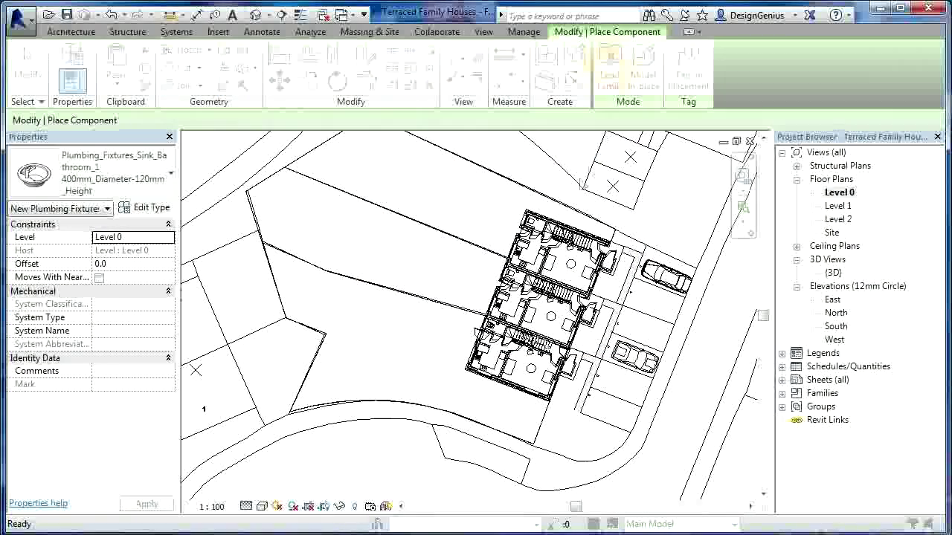
click(490, 145)
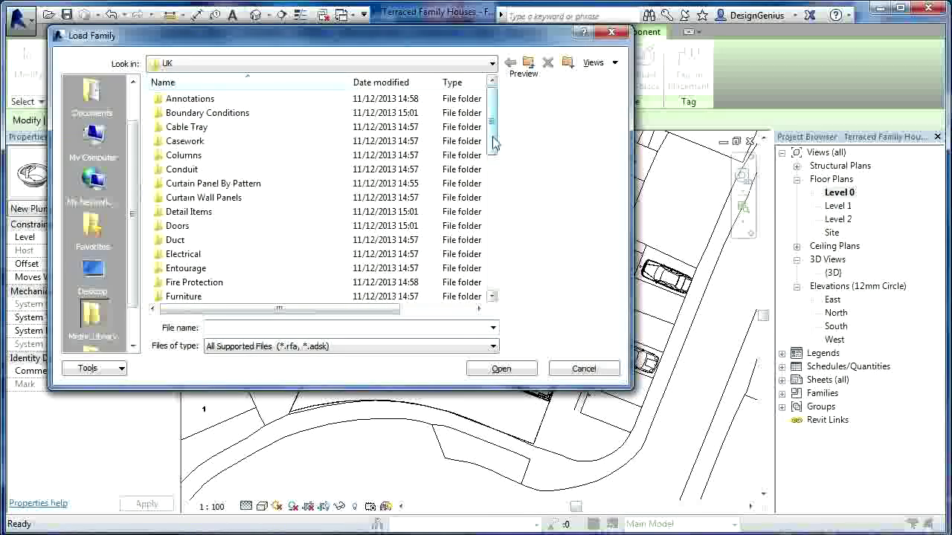
mouse_move(494, 128)
mouse_down()
mouse_move(497, 273)
mouse_move(493, 238)
mouse_up()
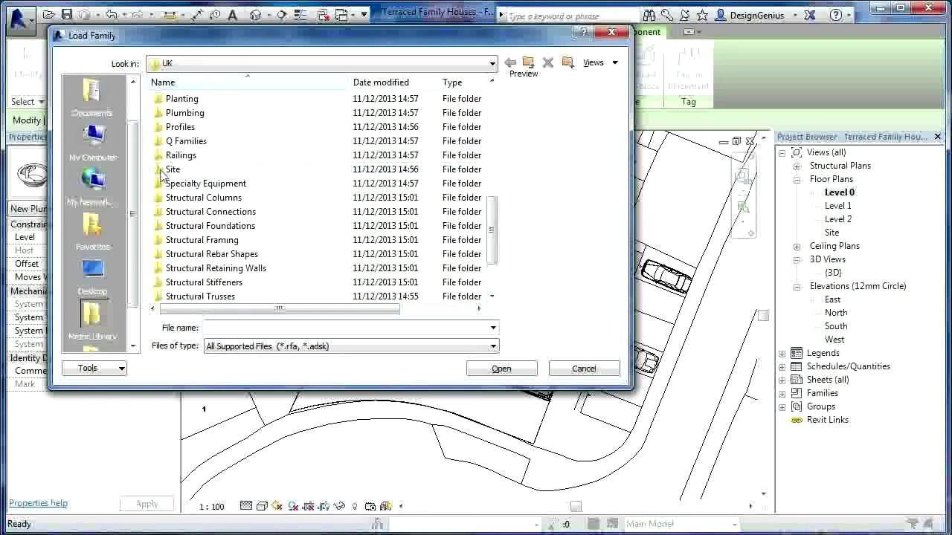
- Browse Site > Road Markings, go back to Site, and cancel without loading a family
double_click(162, 171)
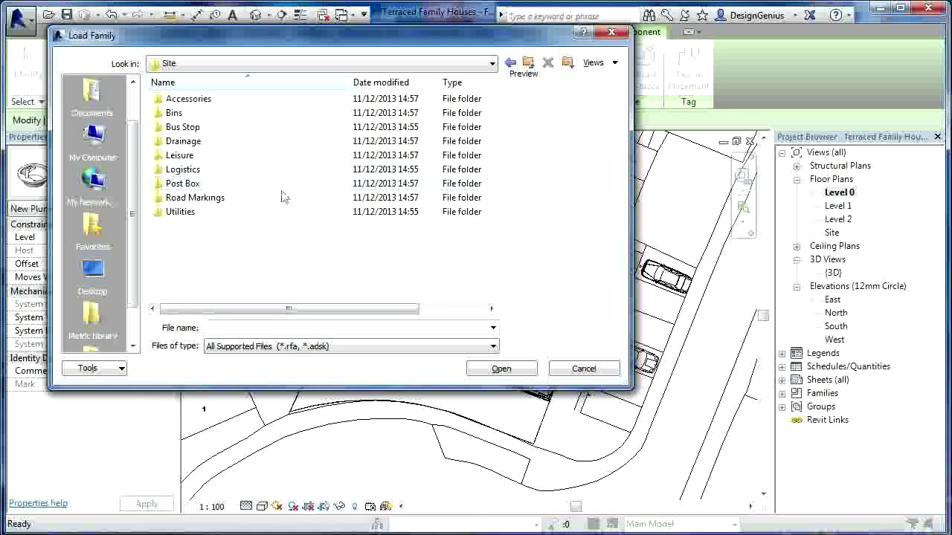
click(313, 198)
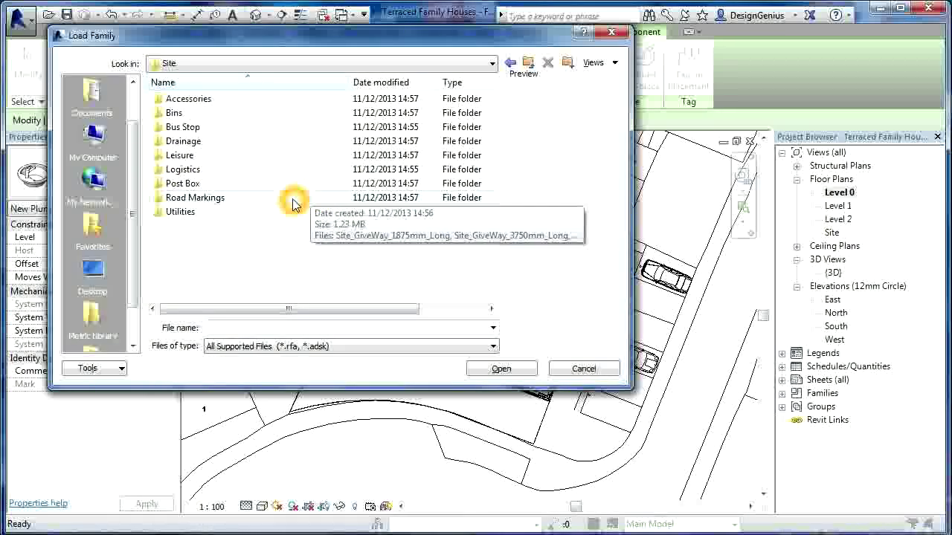
double_click(158, 198)
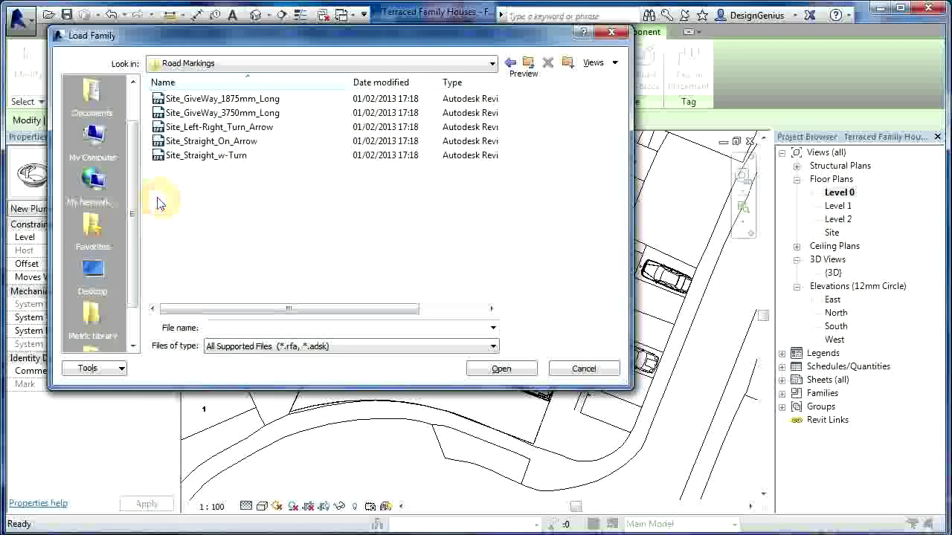
click(511, 63)
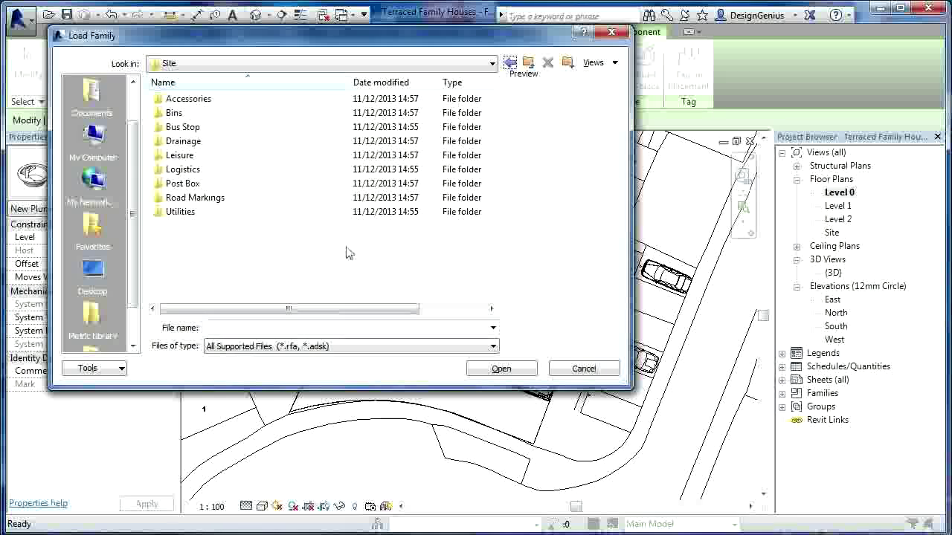
click(272, 248)
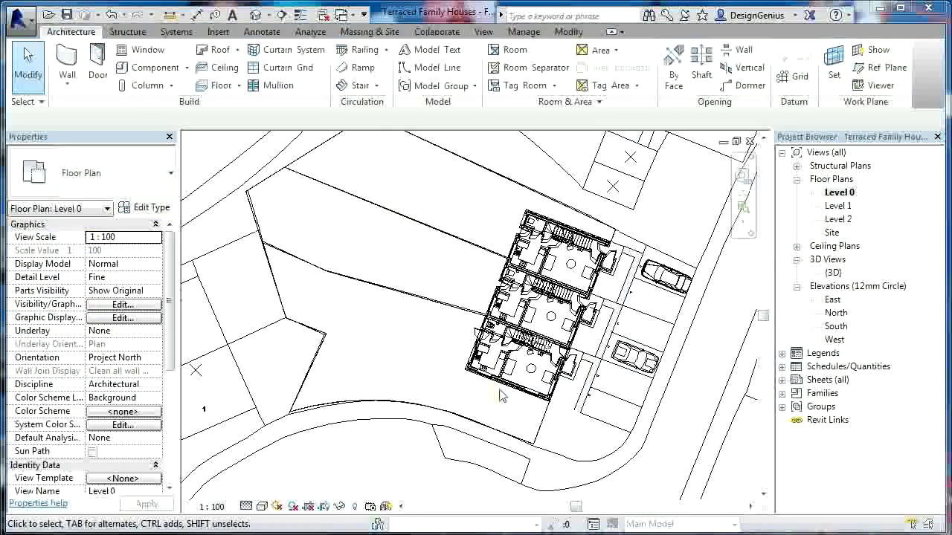
- Load Parking_Standard_Bays from the Parking library folder after previewing the other parking families
click(502, 396)
click(376, 287)
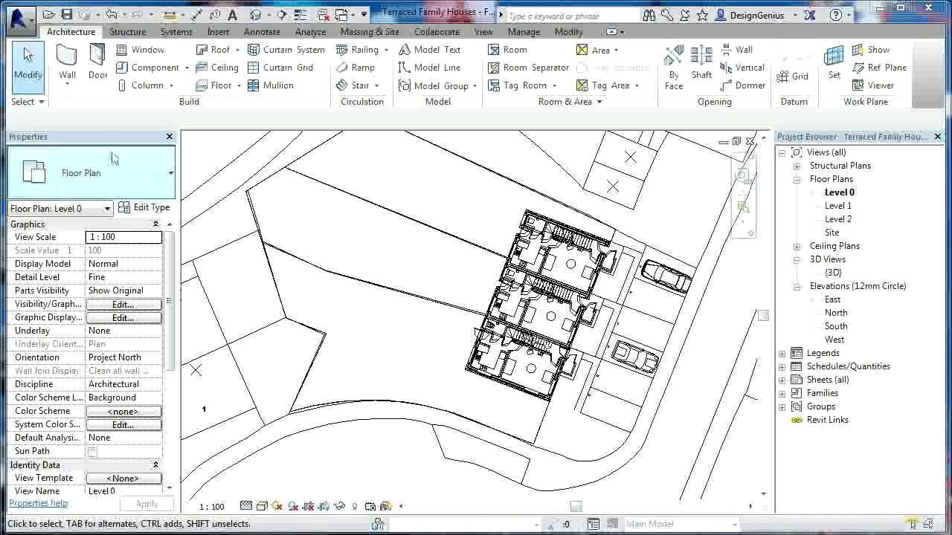
click(146, 68)
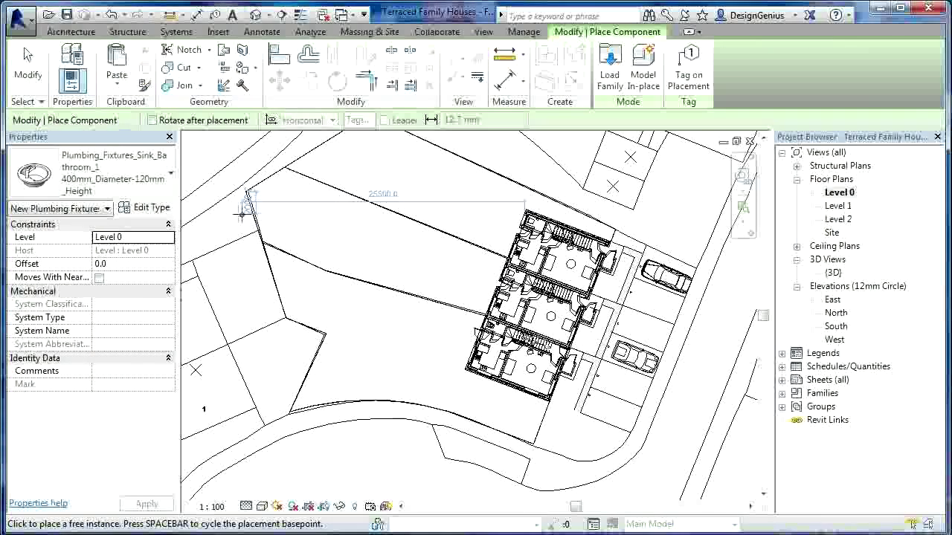
click(609, 71)
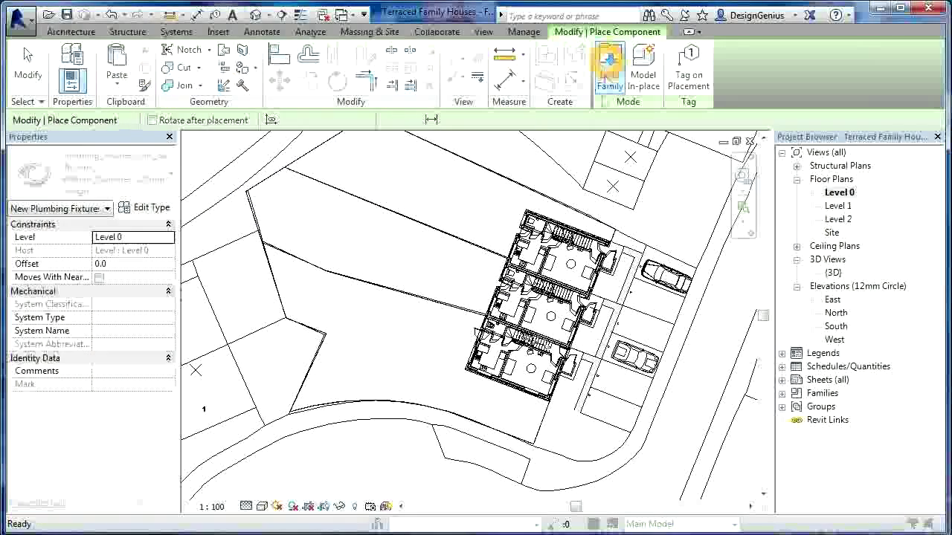
drag(493, 142, 492, 192)
double_click(182, 269)
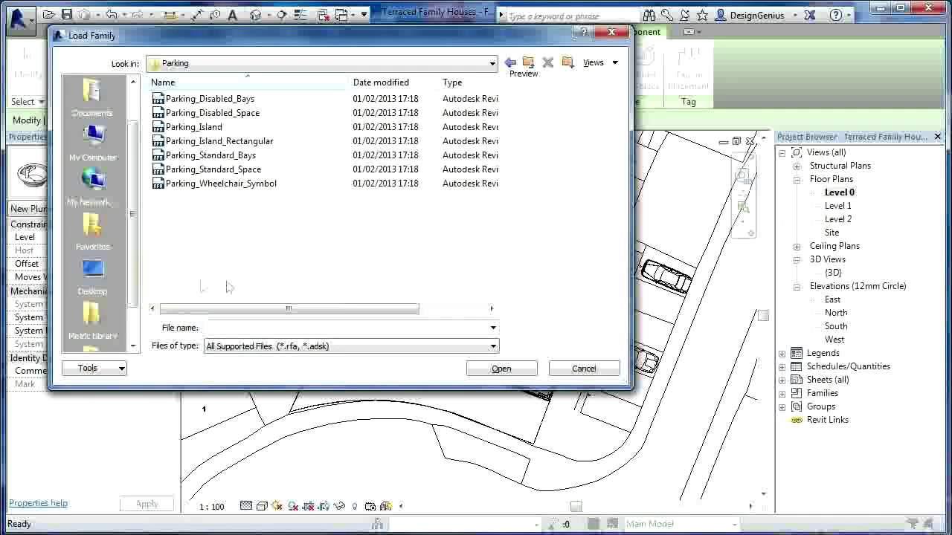
click(197, 184)
click(195, 170)
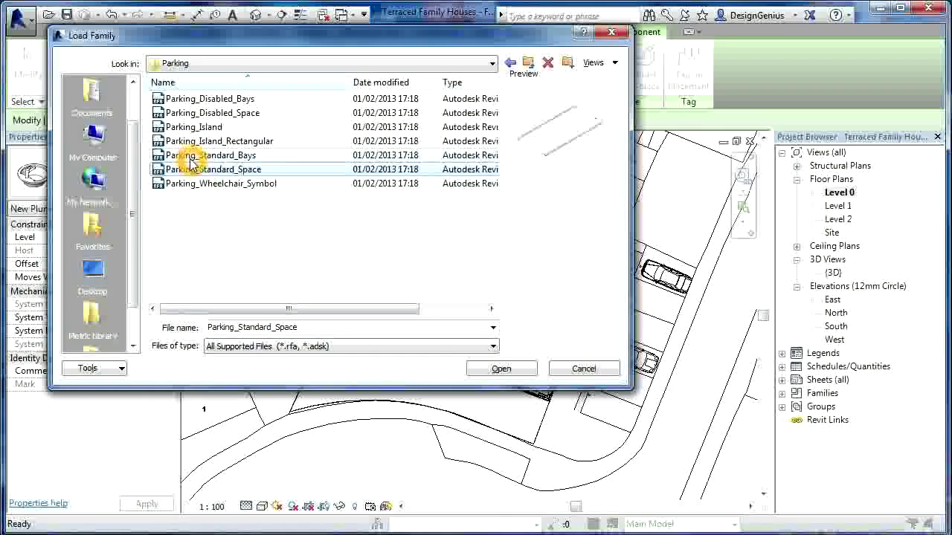
click(191, 156)
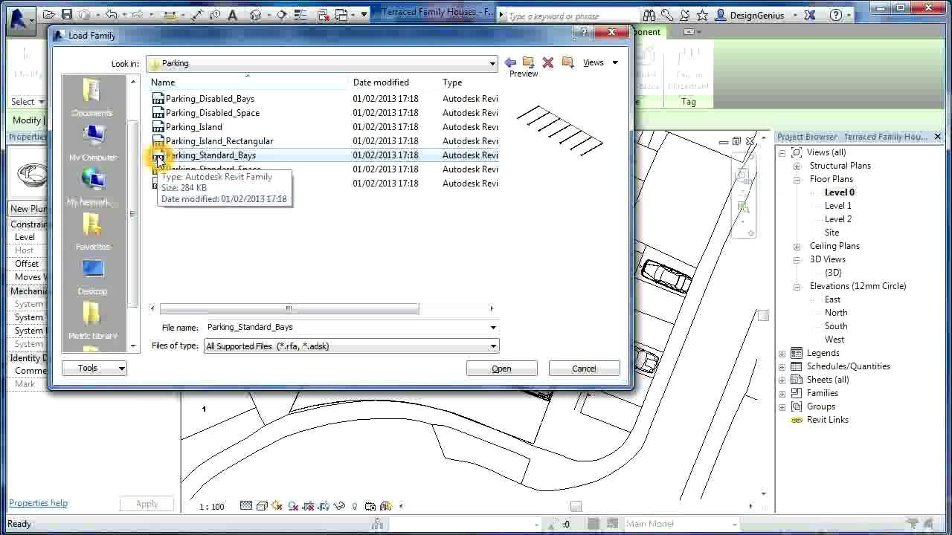
click(503, 369)
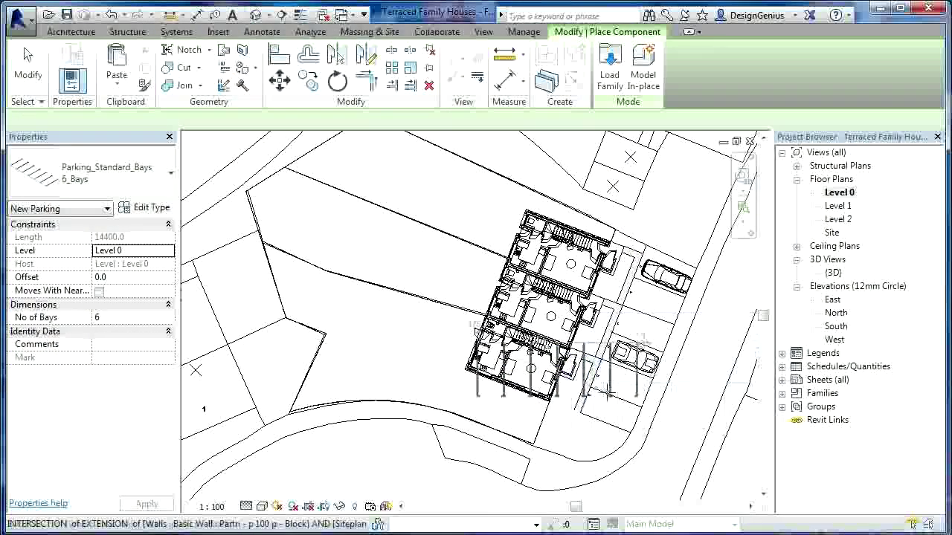
- Rotate the six-bay Parking_Standard_Bays row with Spacebar and place it in front of the houses
scroll(689, 401, up, 2)
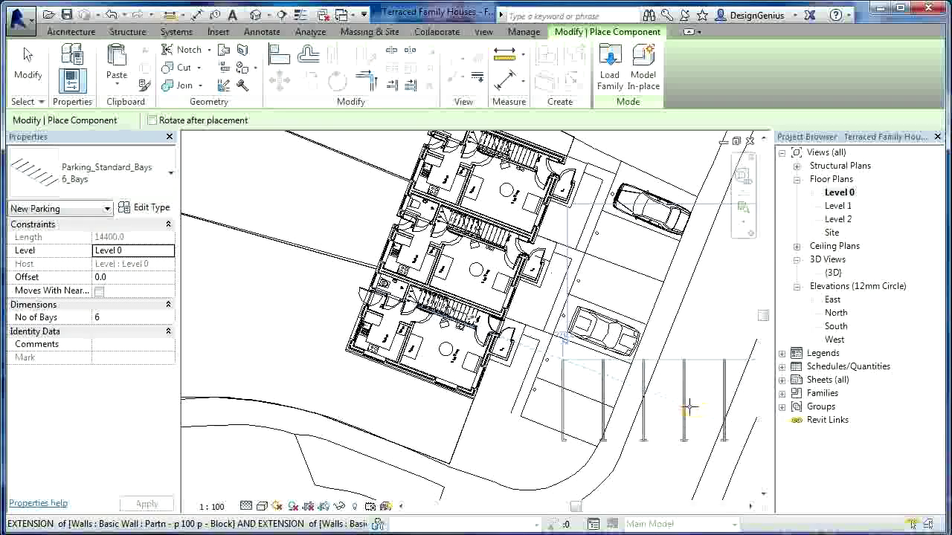
scroll(689, 406, down, 4)
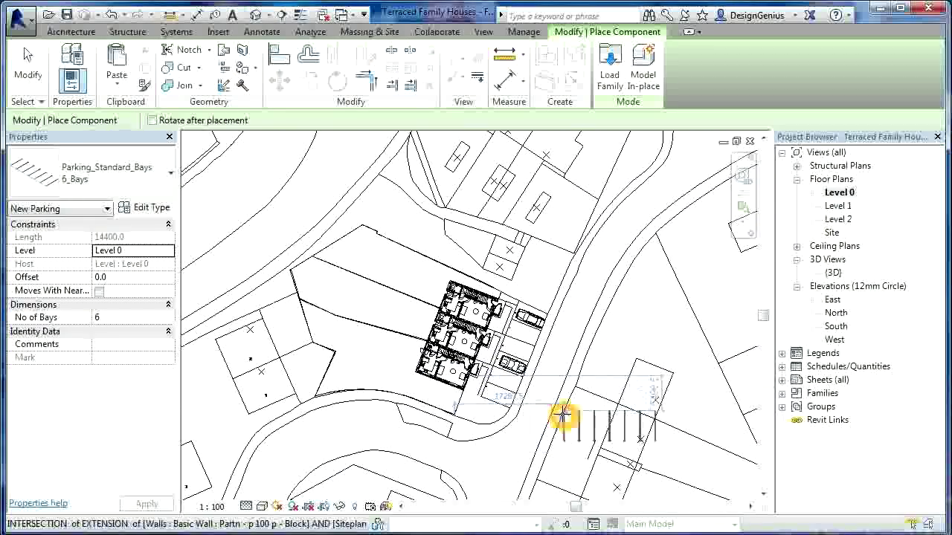
scroll(564, 416, up, 3)
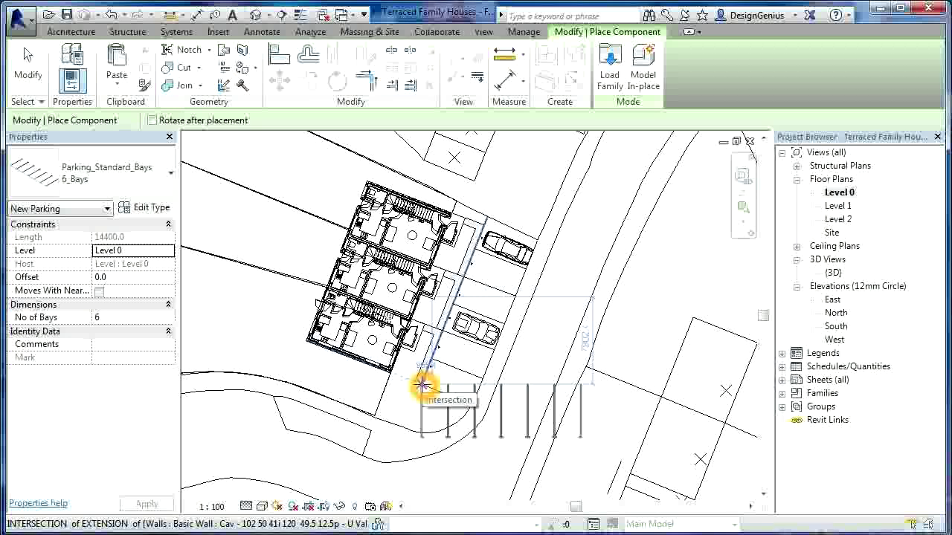
key(space)
key(space)
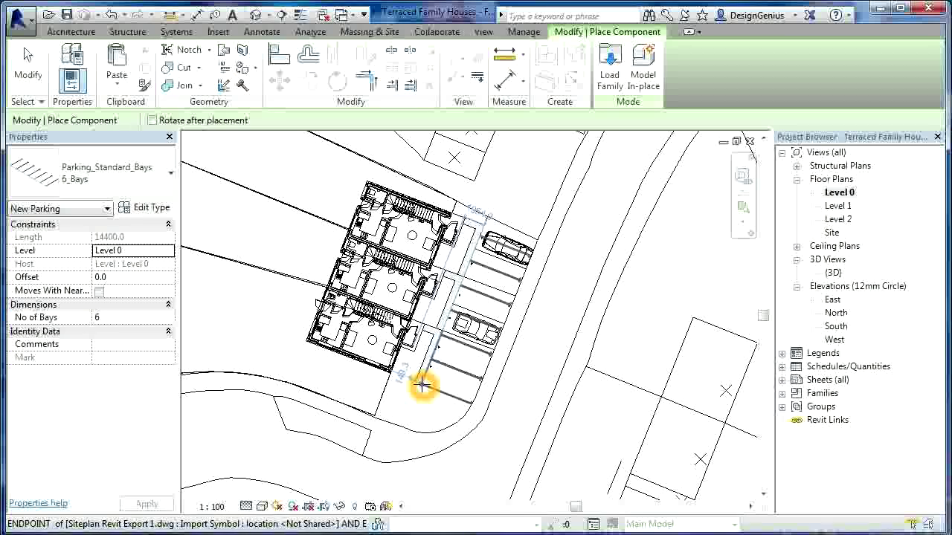
click(422, 385)
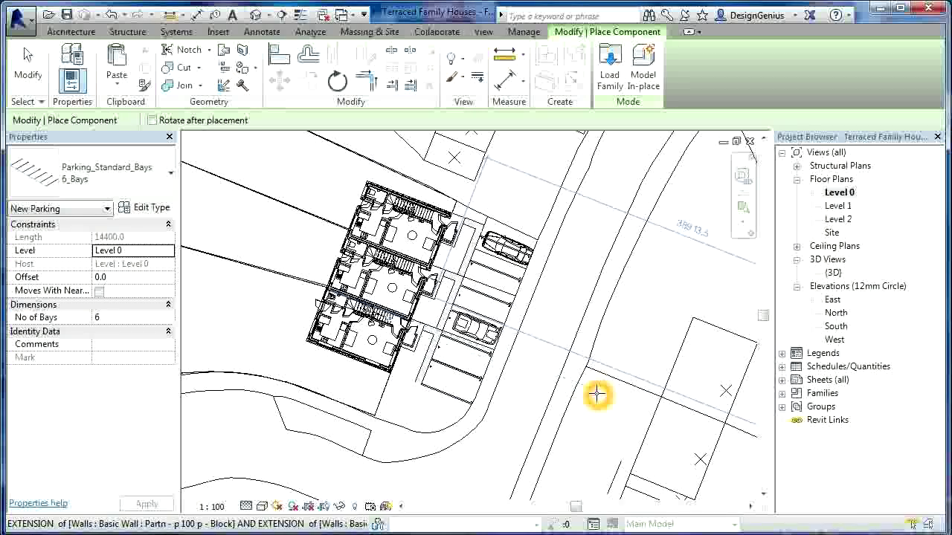
scroll(548, 393, up, 3)
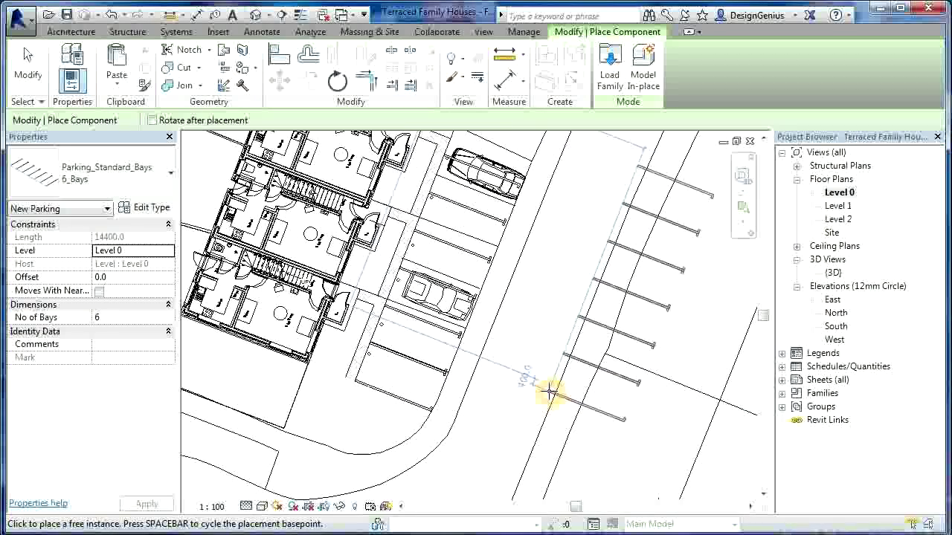
scroll(550, 212, up, 2)
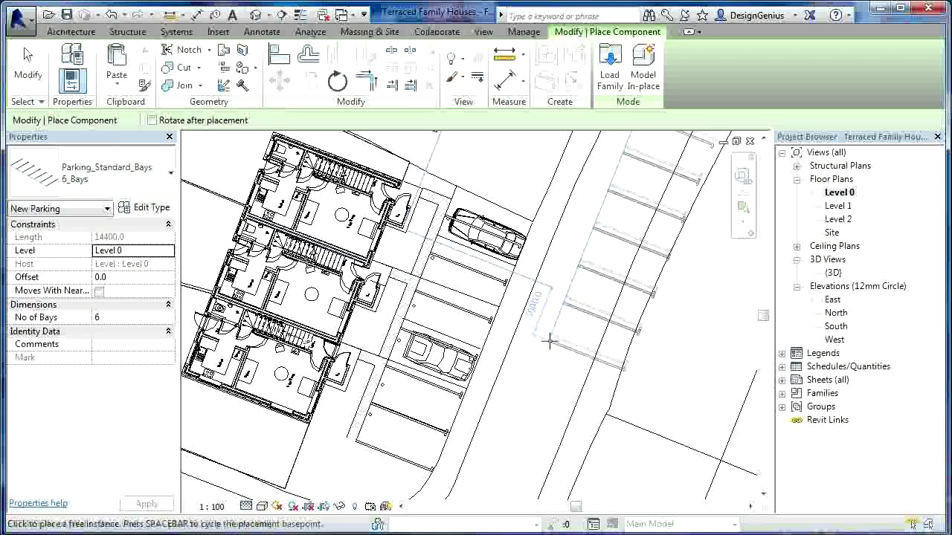
key(Escape)
key(Escape)
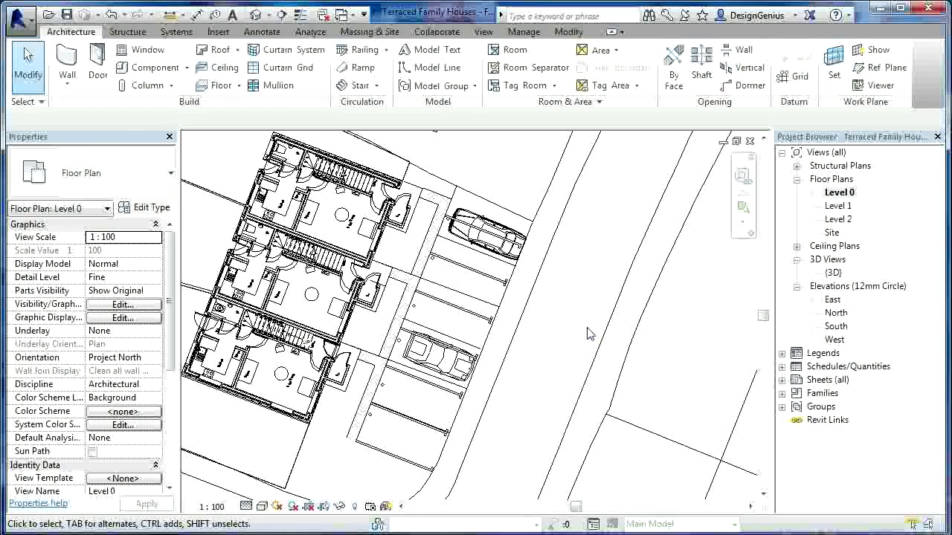
- Switch to the {3D} view showing the fenced terrace and the six-bay parking row
click(832, 273)
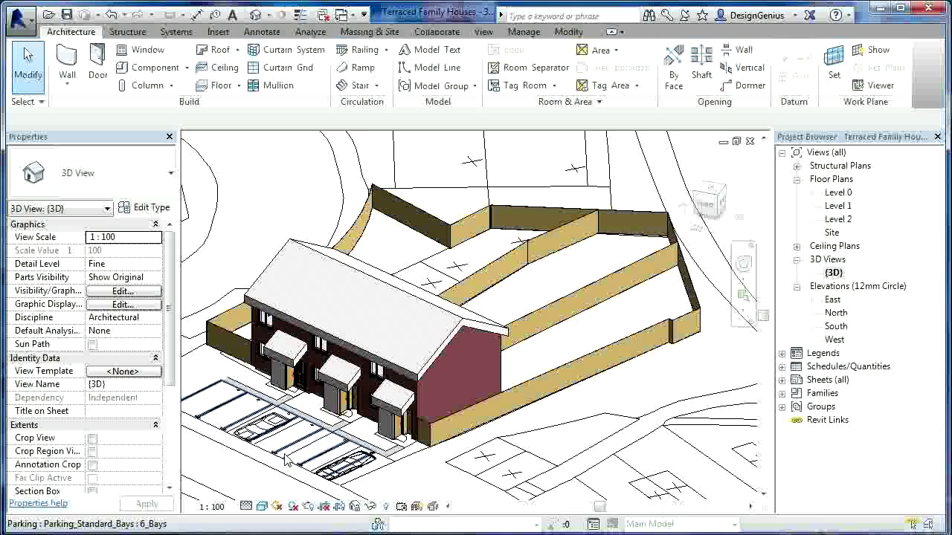
click(604, 428)
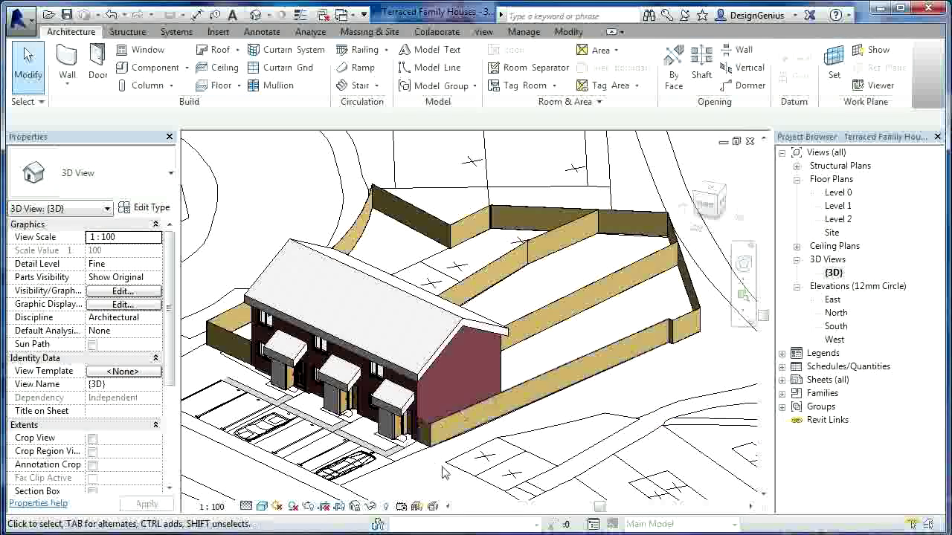
click(519, 446)
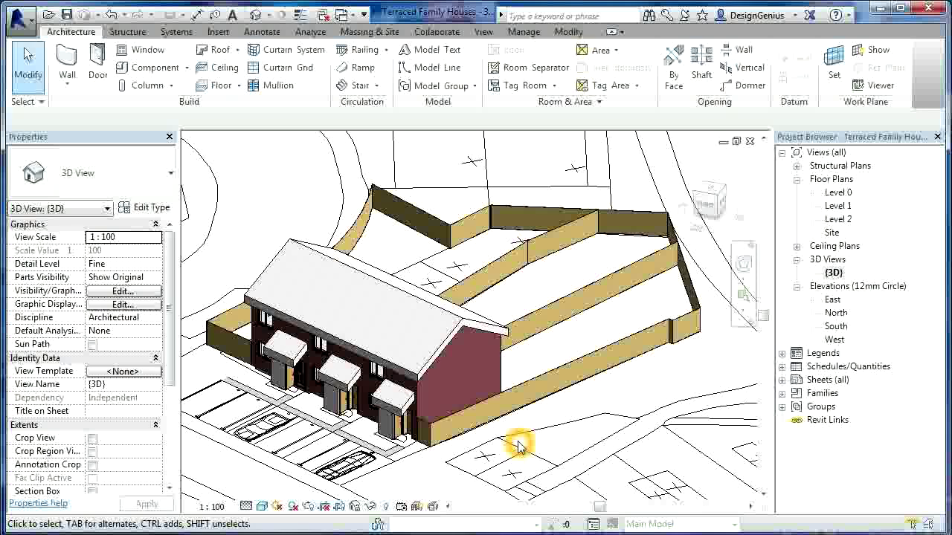